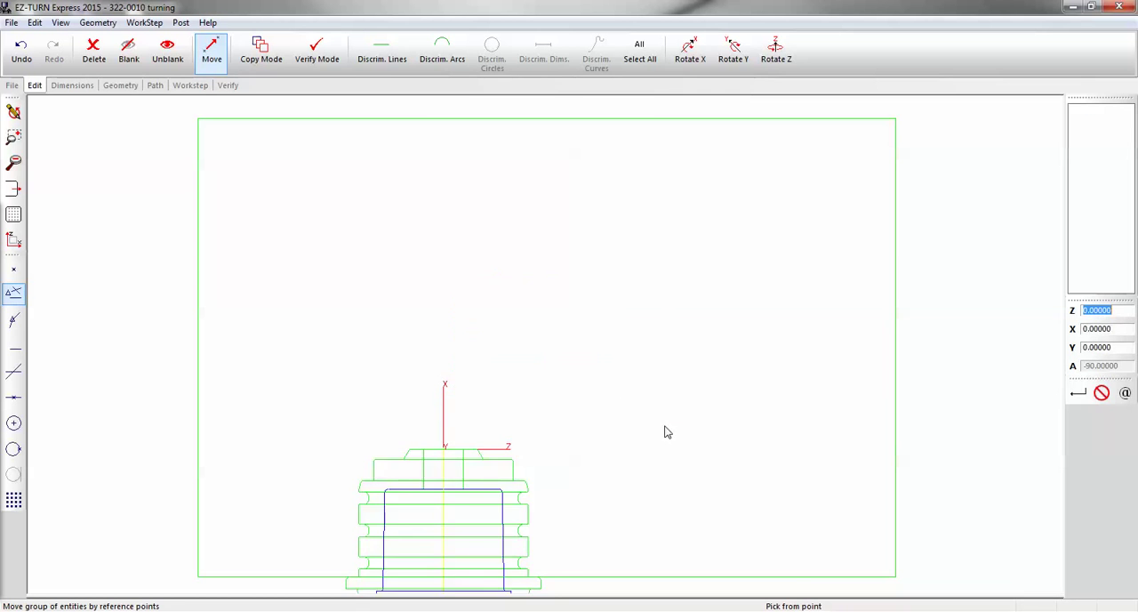
Rotate all lines and arcs by -90 degrees about the Y axis, using the origin as the center point
{"action": "scroll", "coordinate": [564, 235], "scroll_direction": "down", "scroll_amount": 4}
{"action": "scroll", "coordinate": [522, 333], "scroll_direction": "up", "scroll_amount": 6}
{"action": "scroll", "coordinate": [522, 338], "scroll_direction": "up", "scroll_amount": 2}
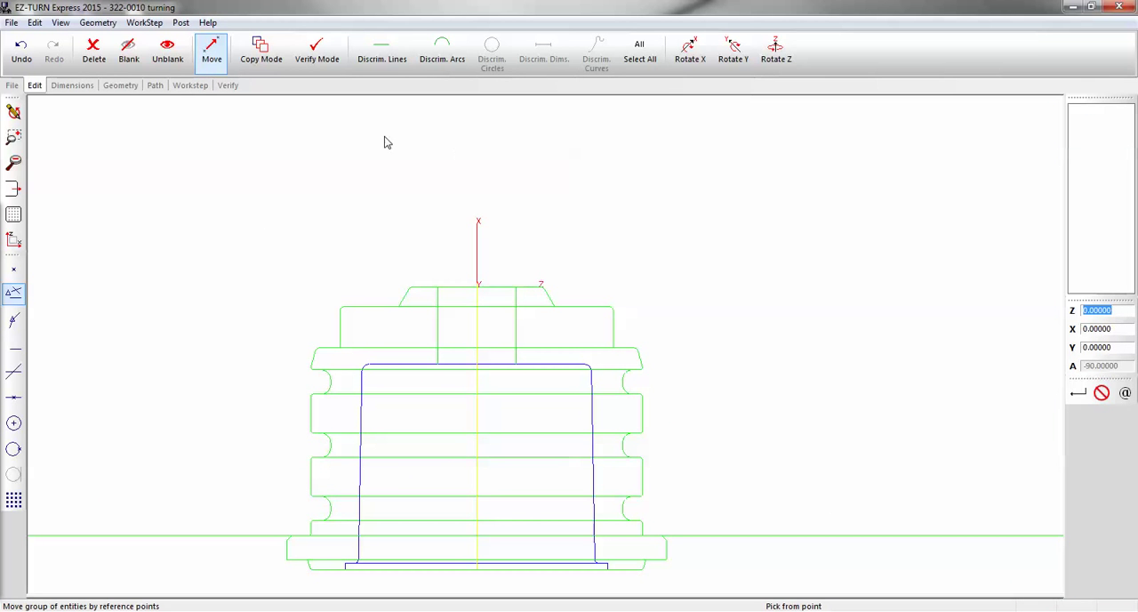
{"action": "left_click", "coordinate": [733, 50]}
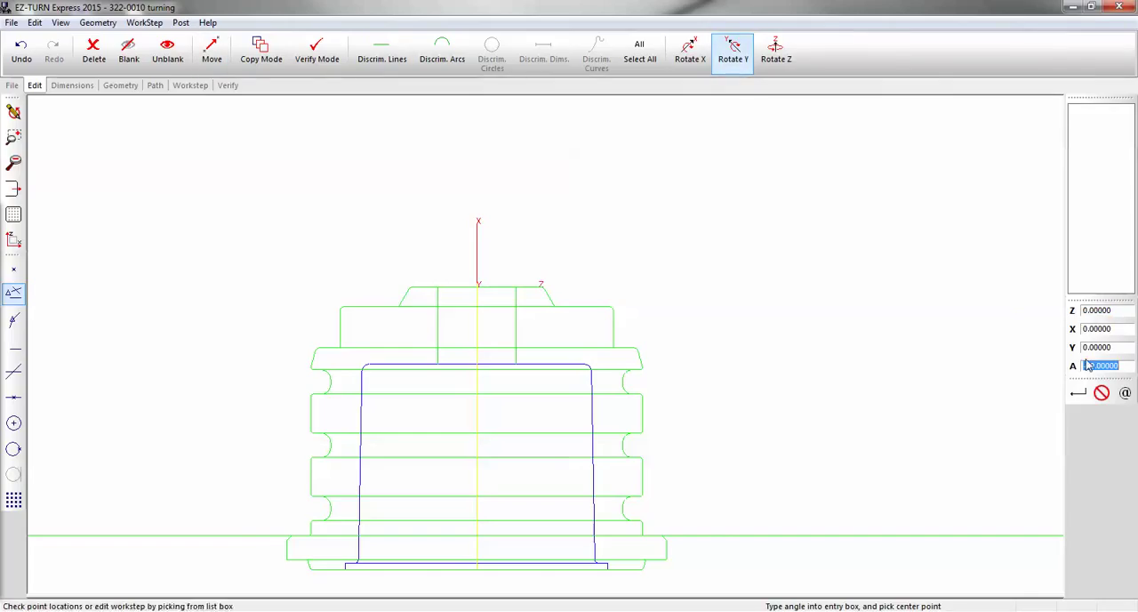
{"action": "left_click", "coordinate": [1078, 392]}
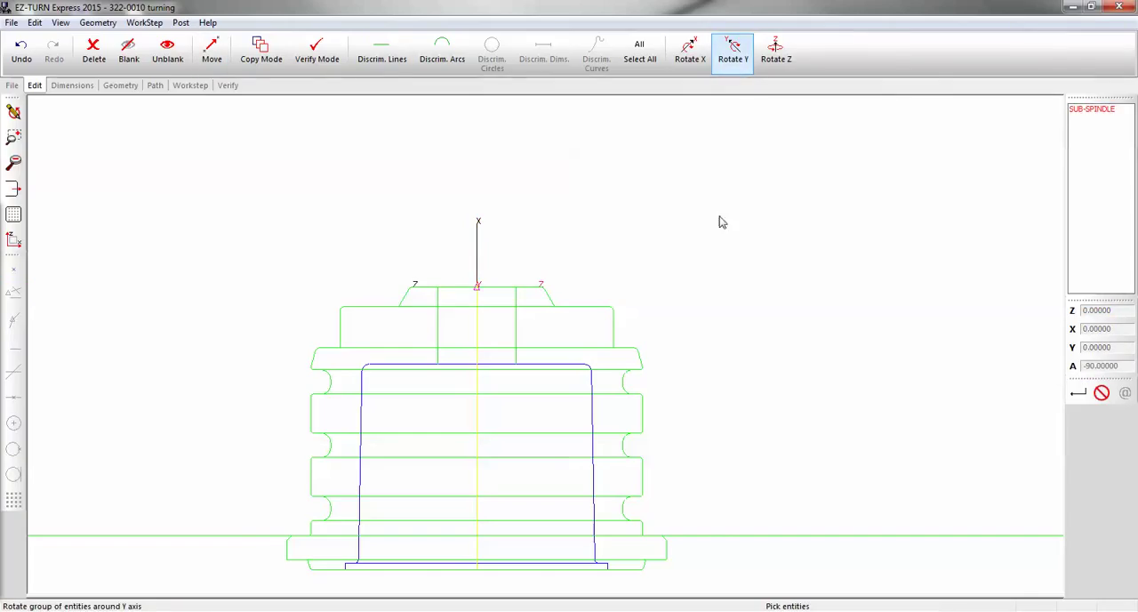
{"action": "left_click", "coordinate": [382, 50]}
{"action": "left_click", "coordinate": [440, 51]}
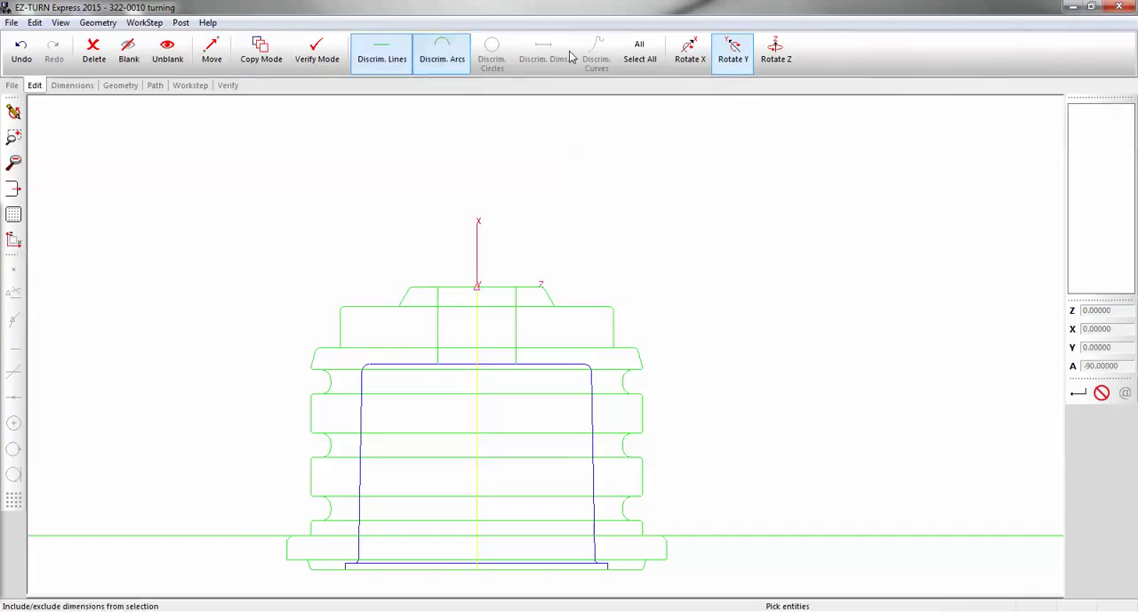
{"action": "left_click", "coordinate": [641, 52]}
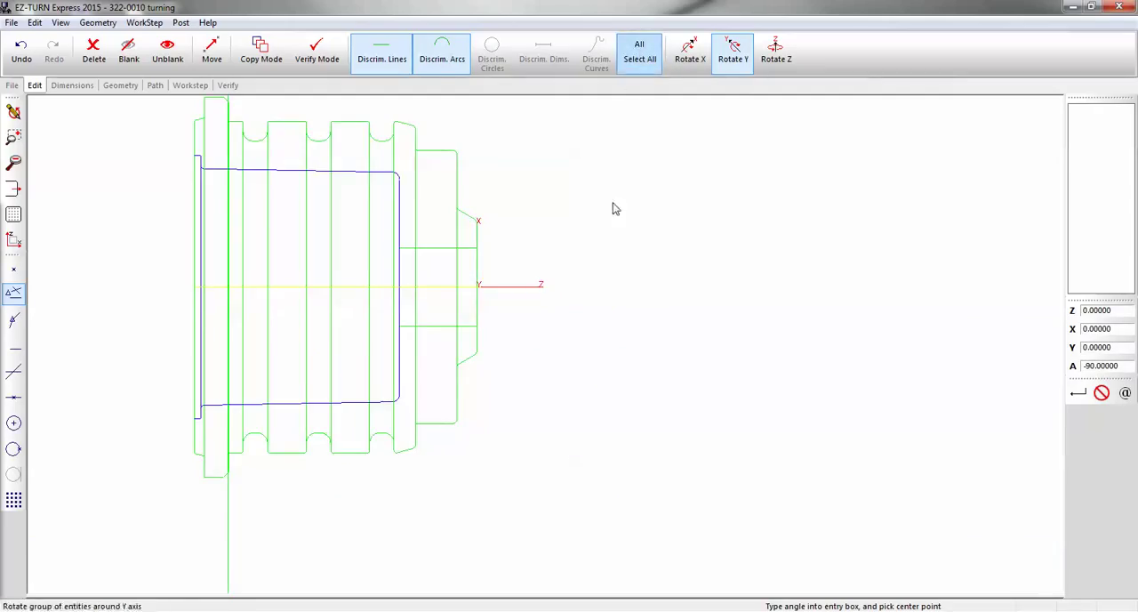
Delete the four green lines of the rectangular border surrounding the part profile
{"action": "scroll", "coordinate": [702, 336], "scroll_direction": "down", "scroll_amount": 1}
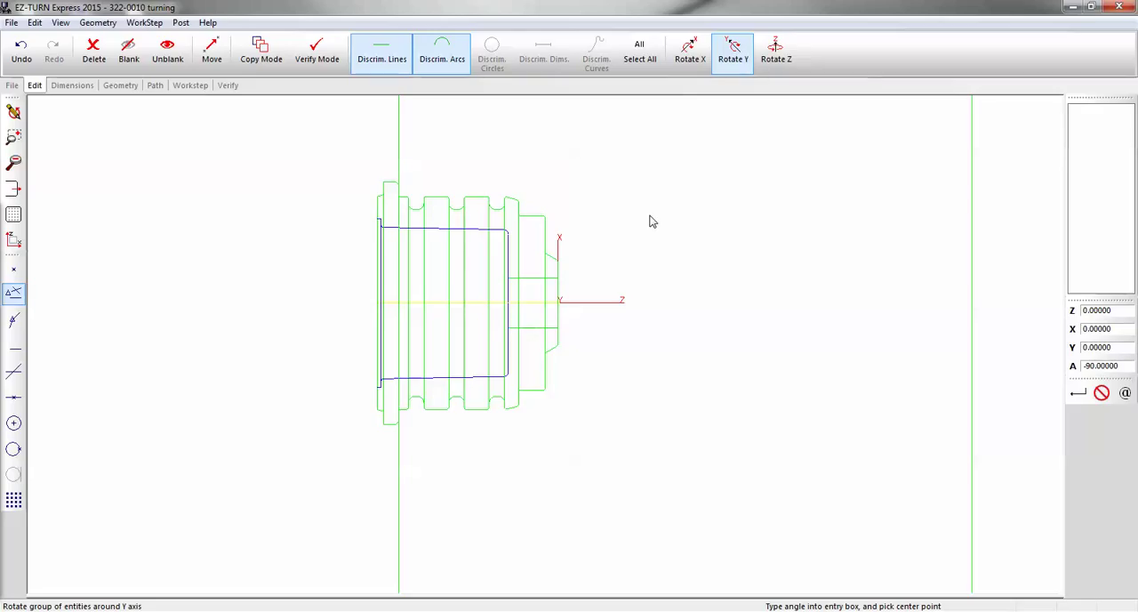
{"action": "left_click", "coordinate": [93, 51]}
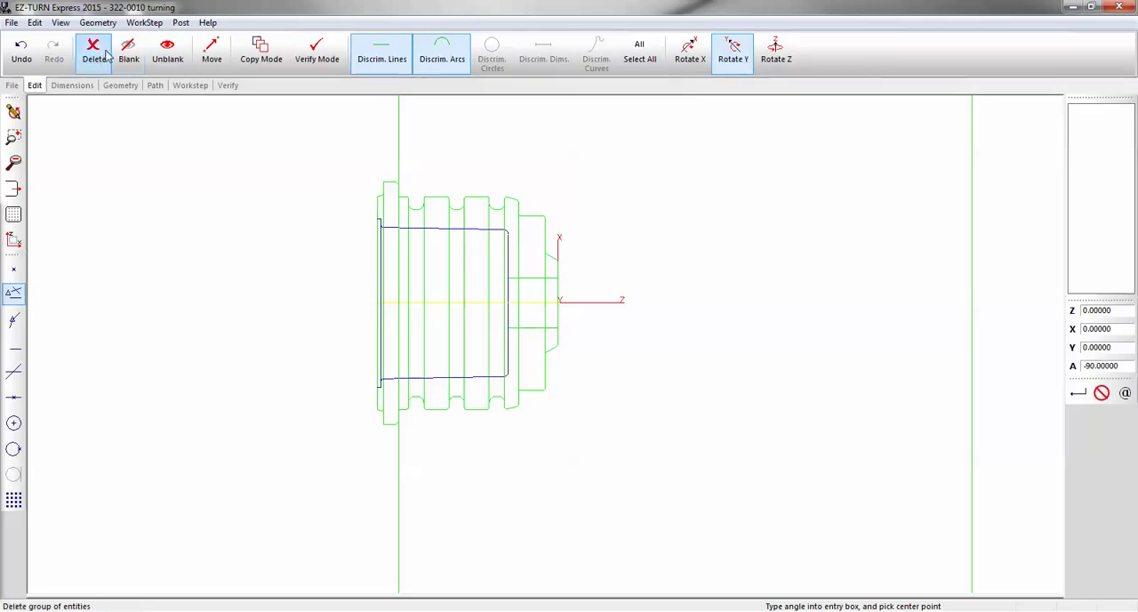
{"action": "left_click", "coordinate": [398, 135]}
{"action": "left_click", "coordinate": [972, 231]}
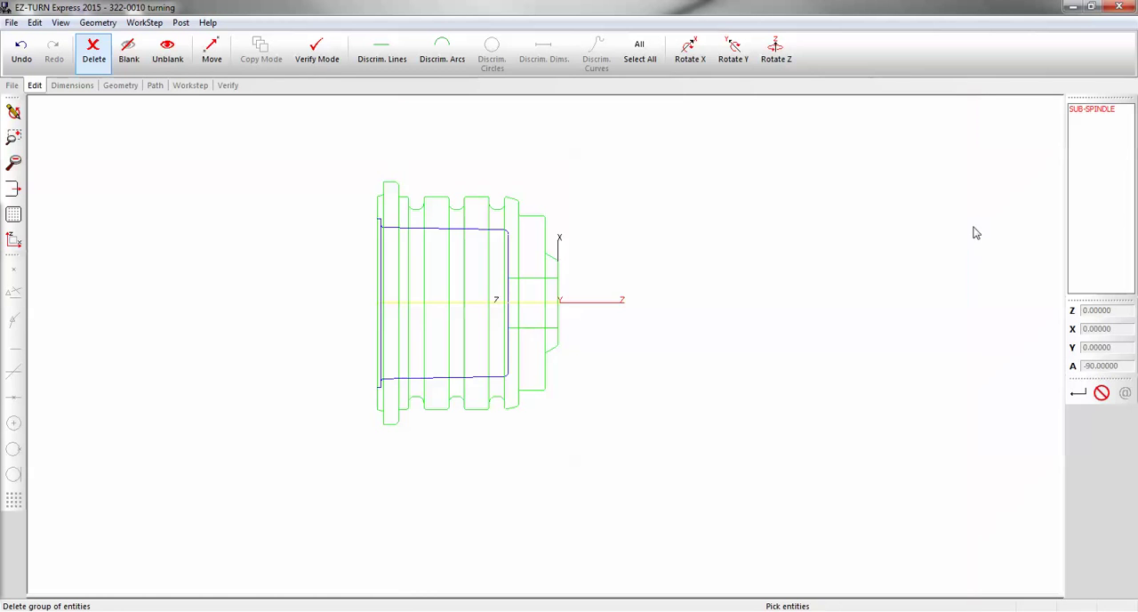
{"action": "scroll", "coordinate": [815, 252], "scroll_direction": "down", "scroll_amount": 2}
{"action": "left_click", "coordinate": [749, 566]}
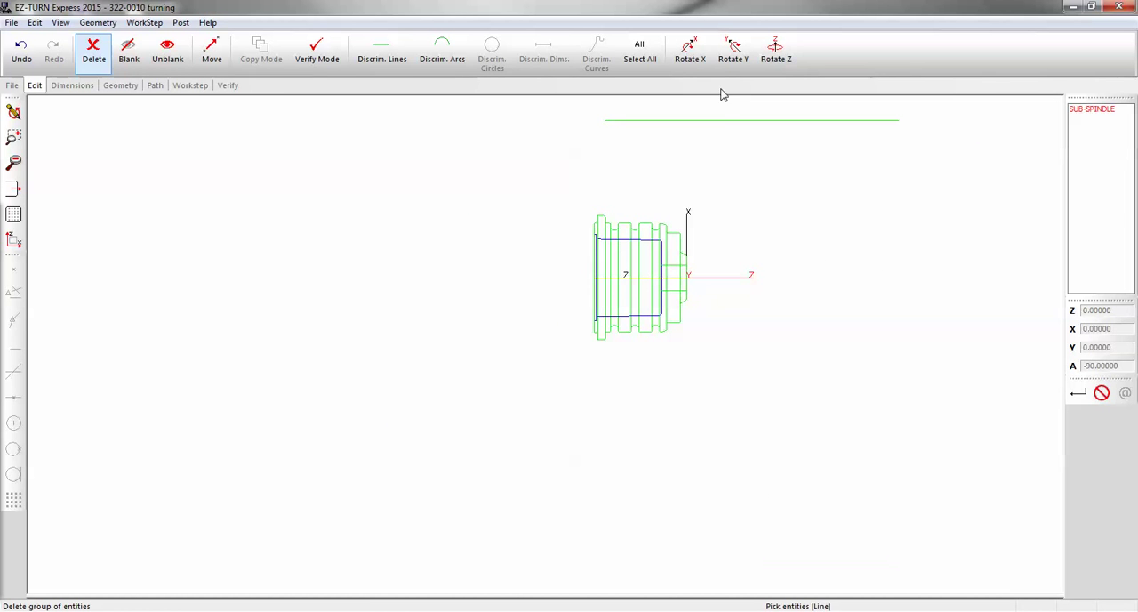
{"action": "left_click", "coordinate": [721, 121]}
{"action": "scroll", "coordinate": [684, 252], "scroll_direction": "up", "scroll_amount": 2}
{"action": "scroll", "coordinate": [683, 252], "scroll_direction": "up", "scroll_amount": 2}
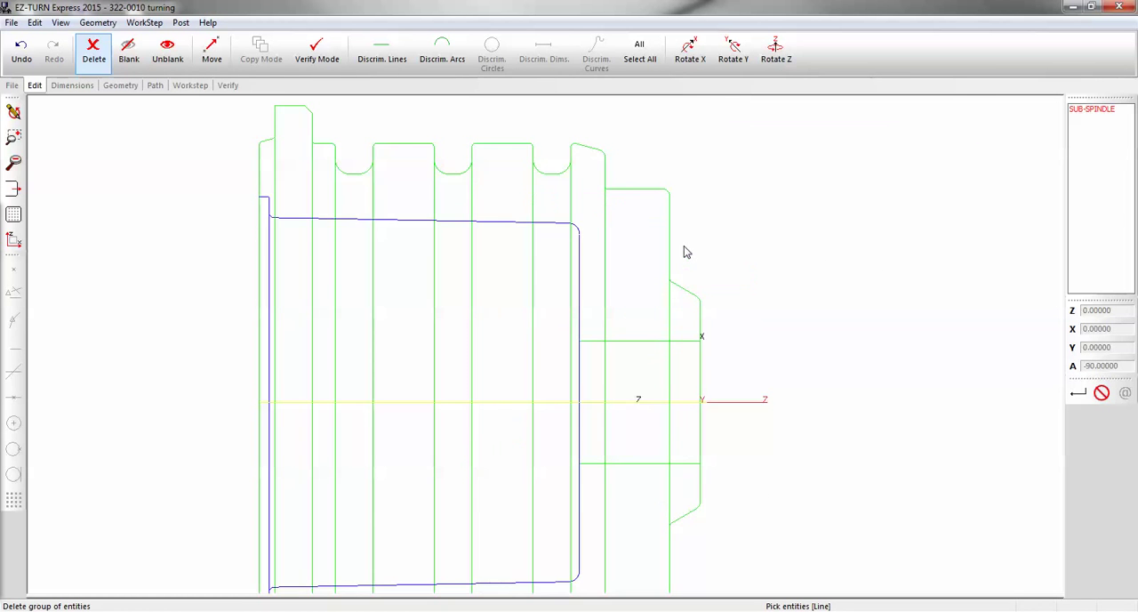
{"action": "scroll", "coordinate": [684, 247], "scroll_direction": "down", "scroll_amount": 1}
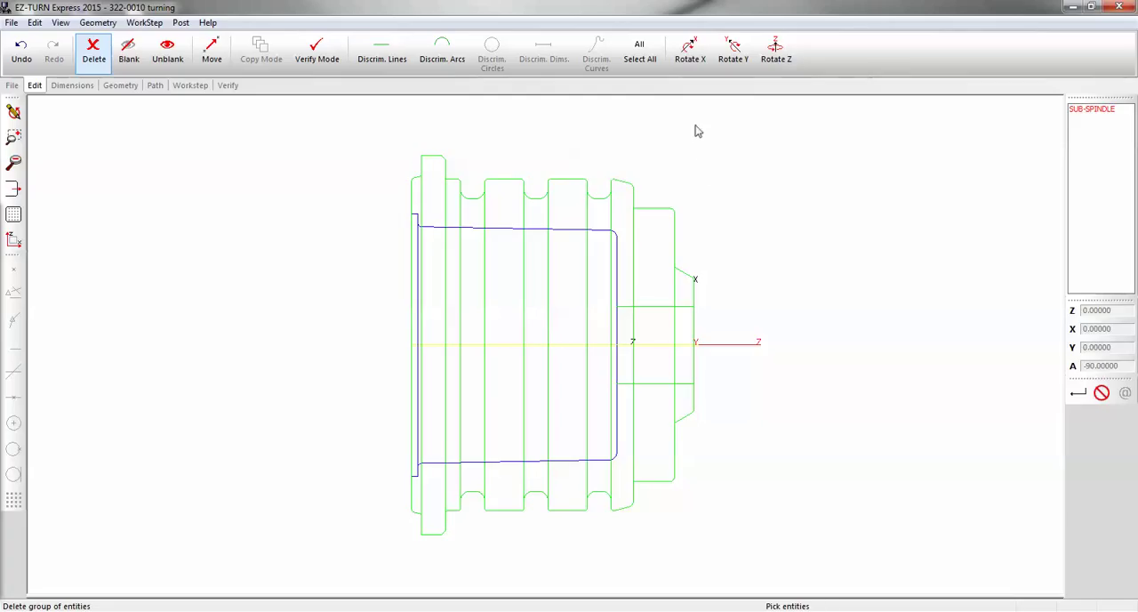
Create a new FaceProfile work step named "face"
{"action": "left_click", "coordinate": [197, 86]}
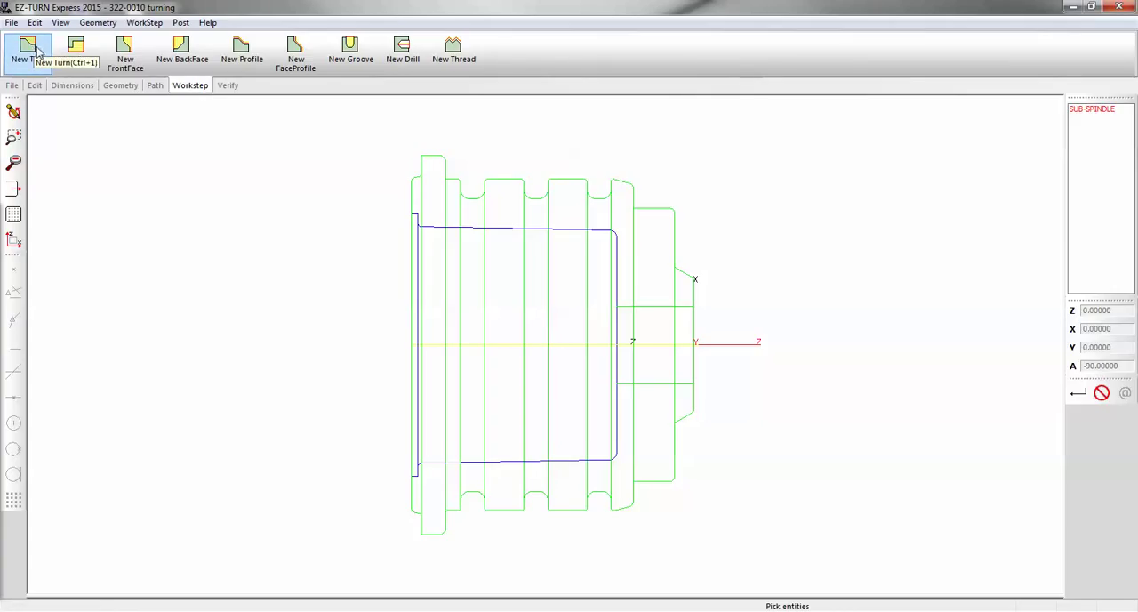
{"action": "left_click", "coordinate": [298, 49]}
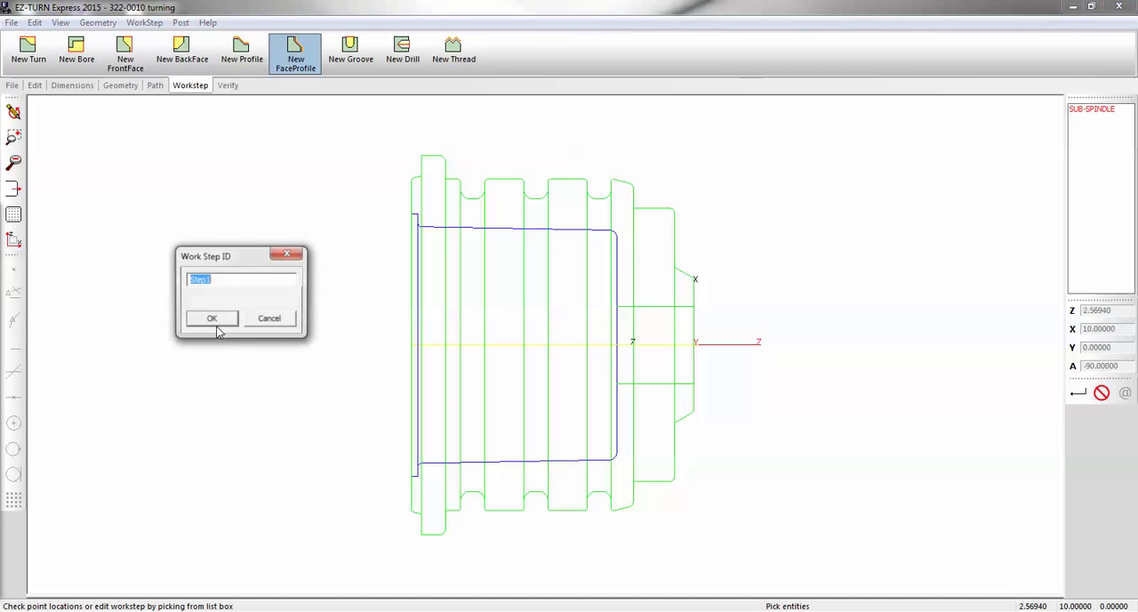
{"action": "type", "text": "face"}
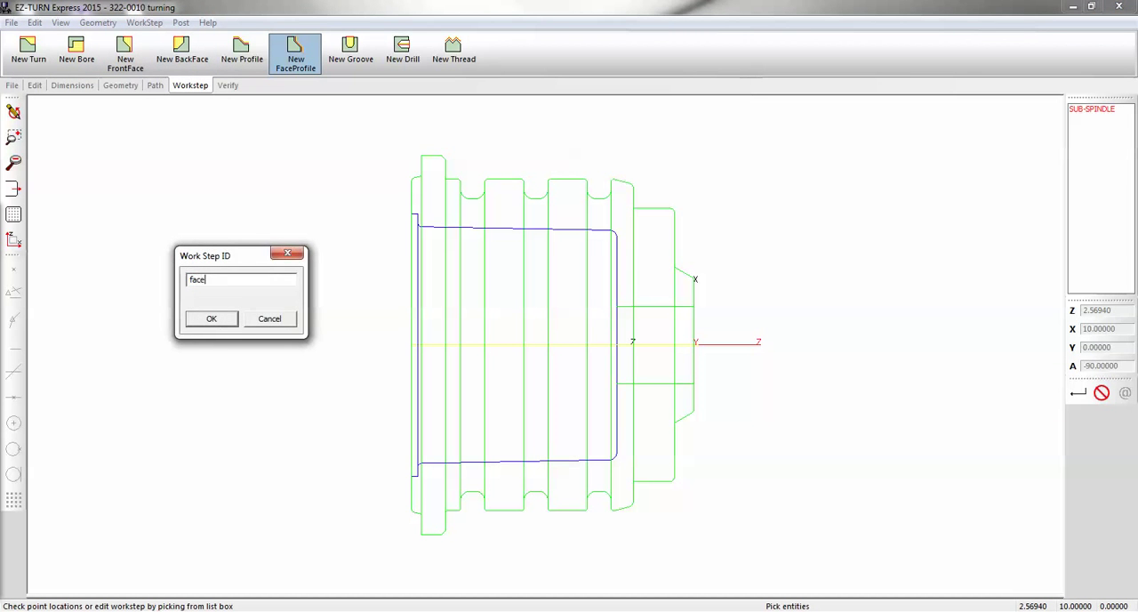
{"action": "left_click", "coordinate": [212, 318]}
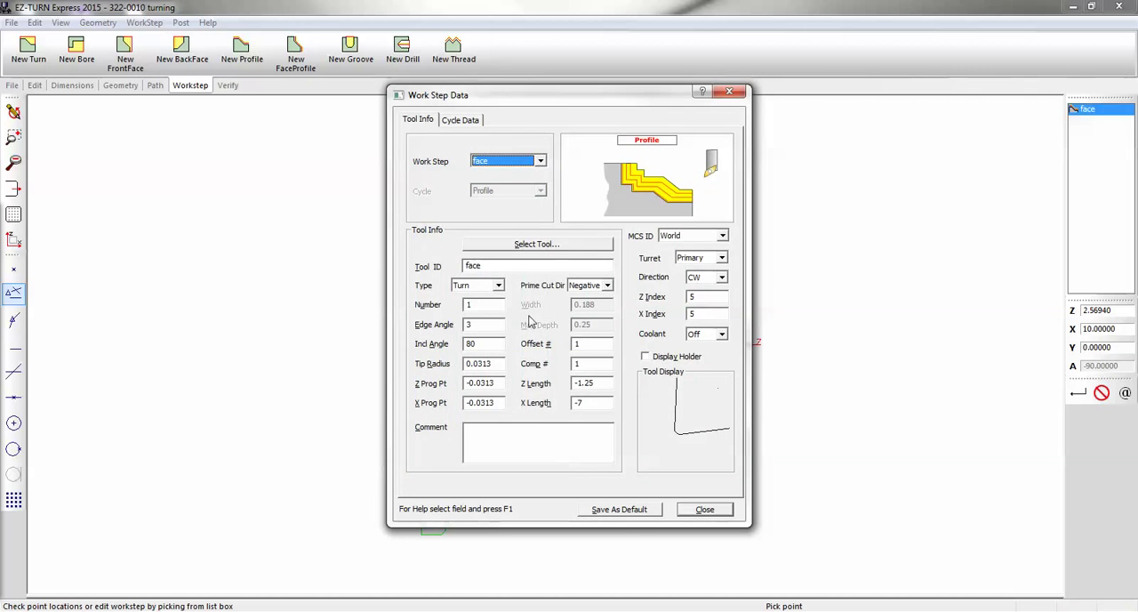
Assign turning tool 301 to the face work step, with tool number 1, offset number 1 and X index 15
{"action": "left_click", "coordinate": [531, 247]}
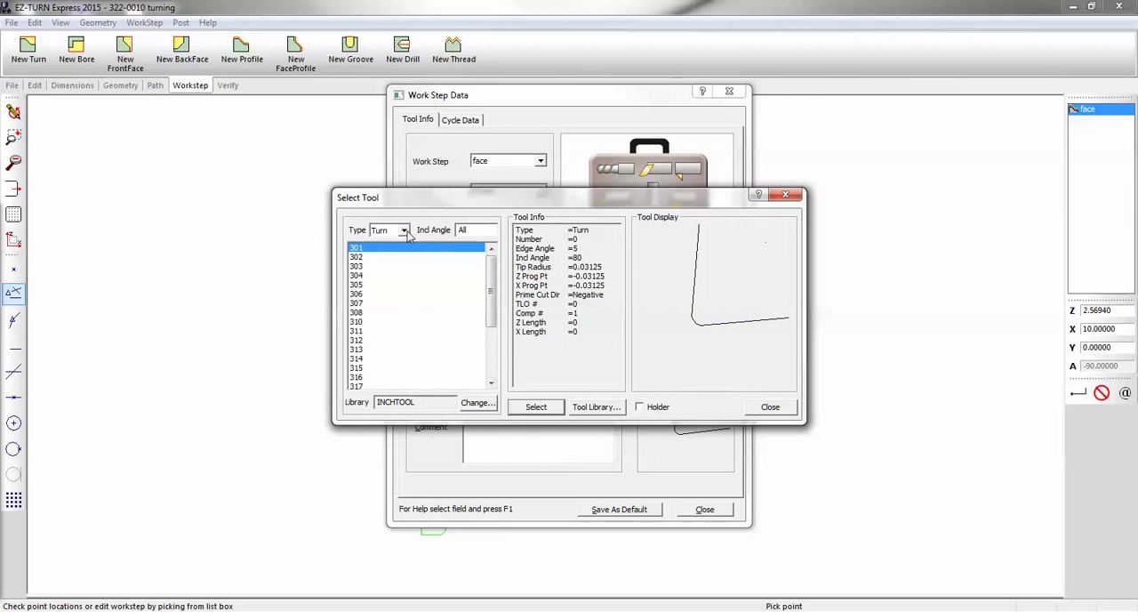
{"action": "left_click", "coordinate": [547, 410]}
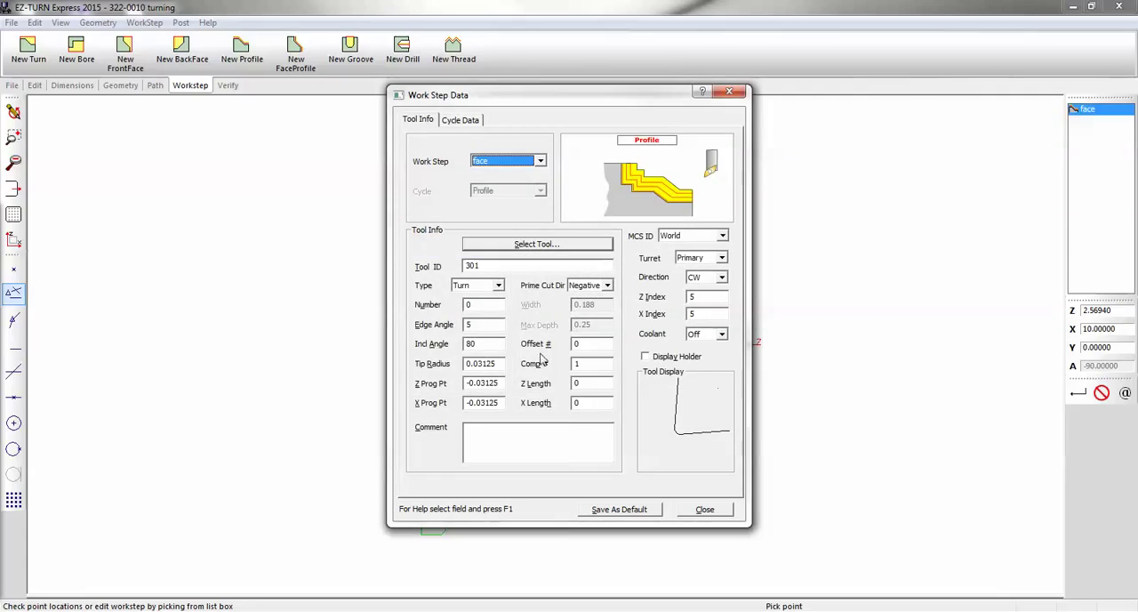
{"action": "left_click", "coordinate": [485, 308]}
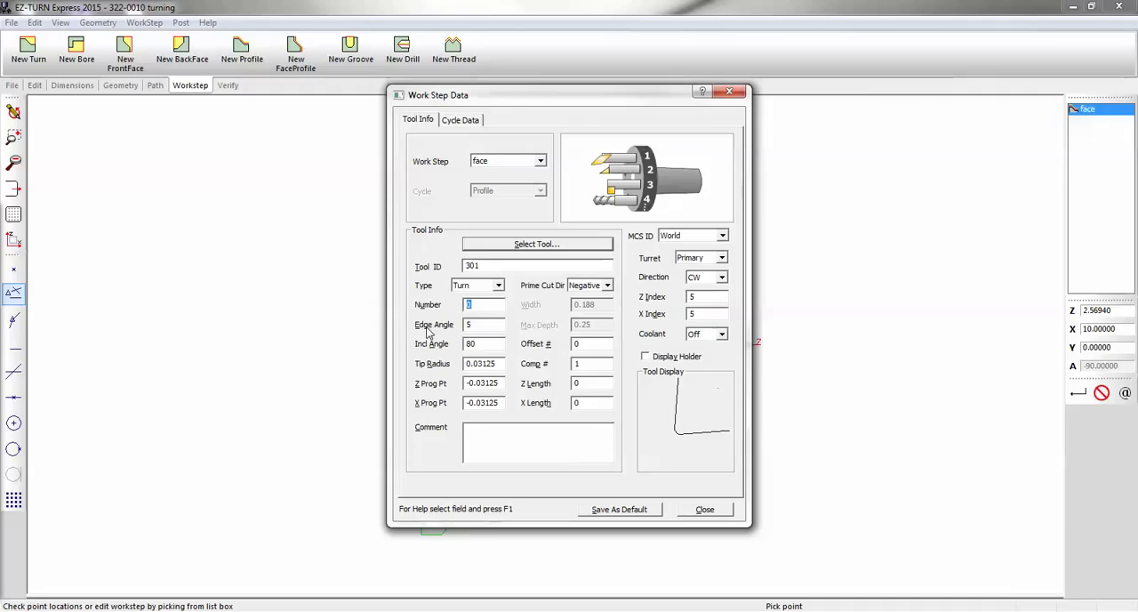
{"action": "left_click", "coordinate": [576, 343]}
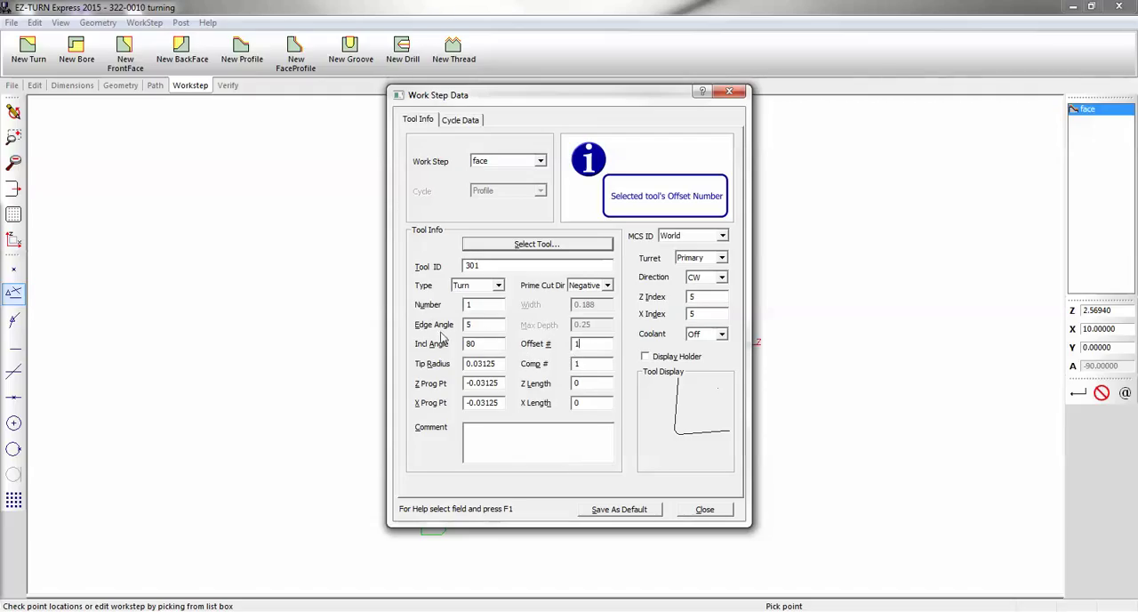
{"action": "left_click", "coordinate": [481, 324]}
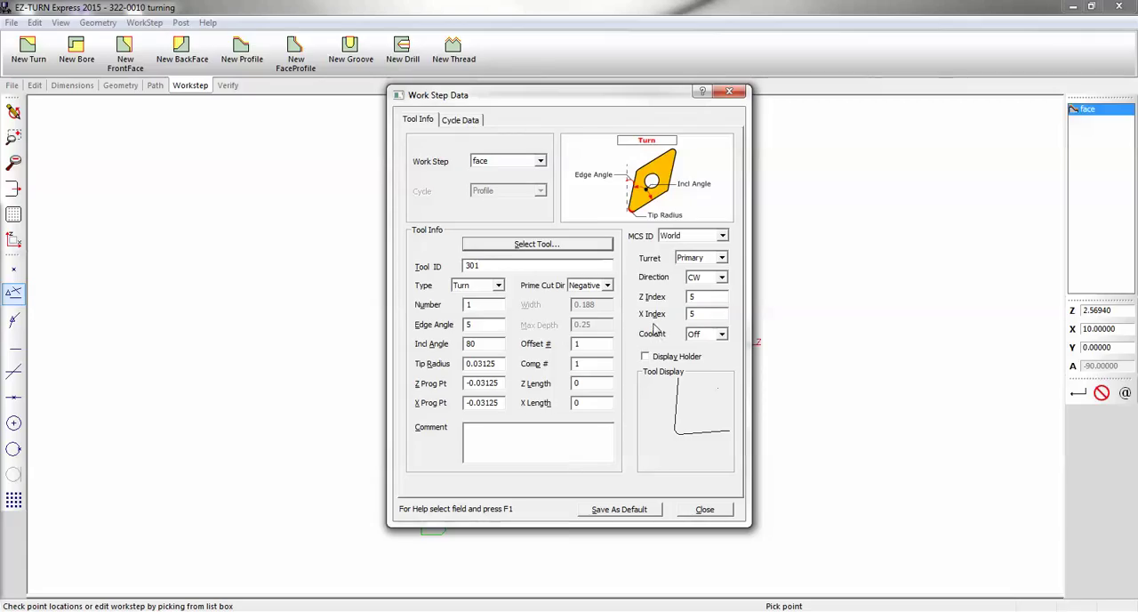
{"action": "left_click", "coordinate": [693, 314]}
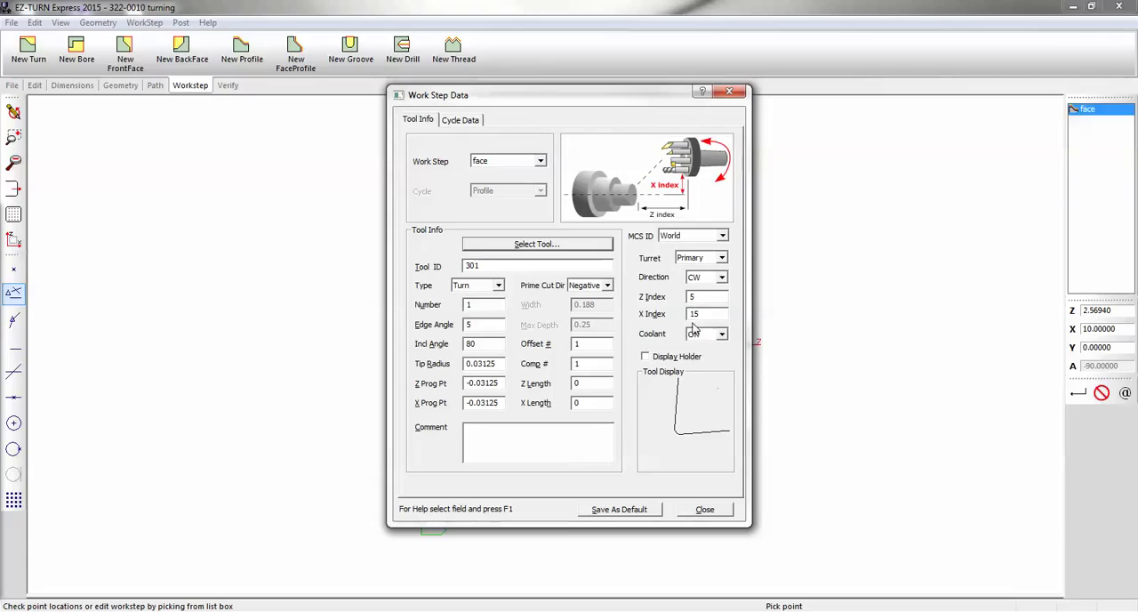
{"action": "left_click", "coordinate": [704, 508]}
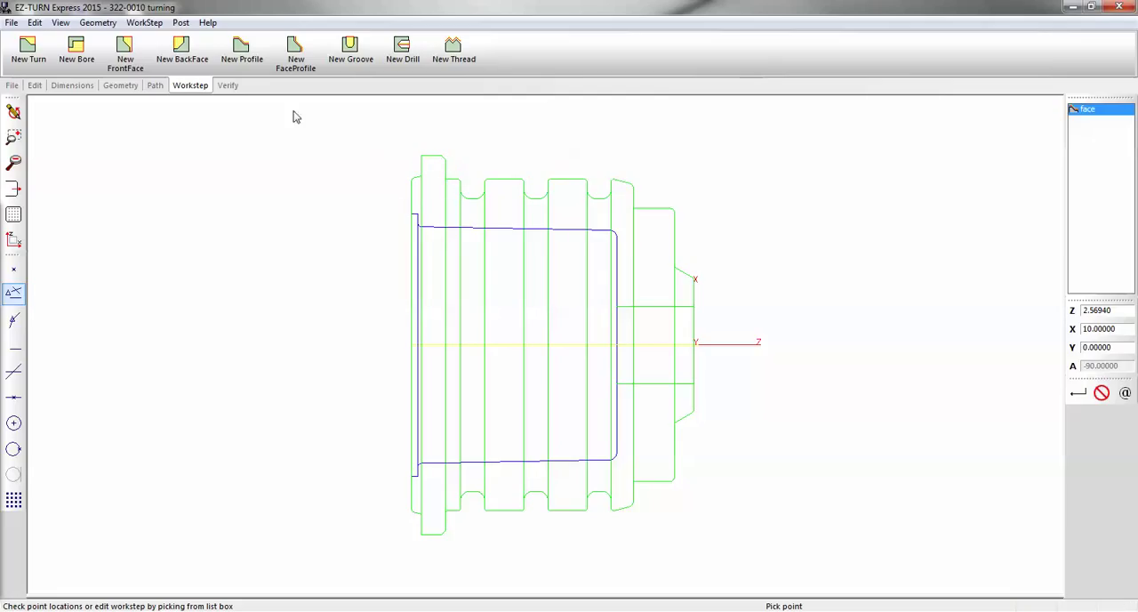
Define a linear path along the front face from Z 0, X 10 to Z 0, X 0, and verify its toolpath
{"action": "left_click", "coordinate": [155, 85]}
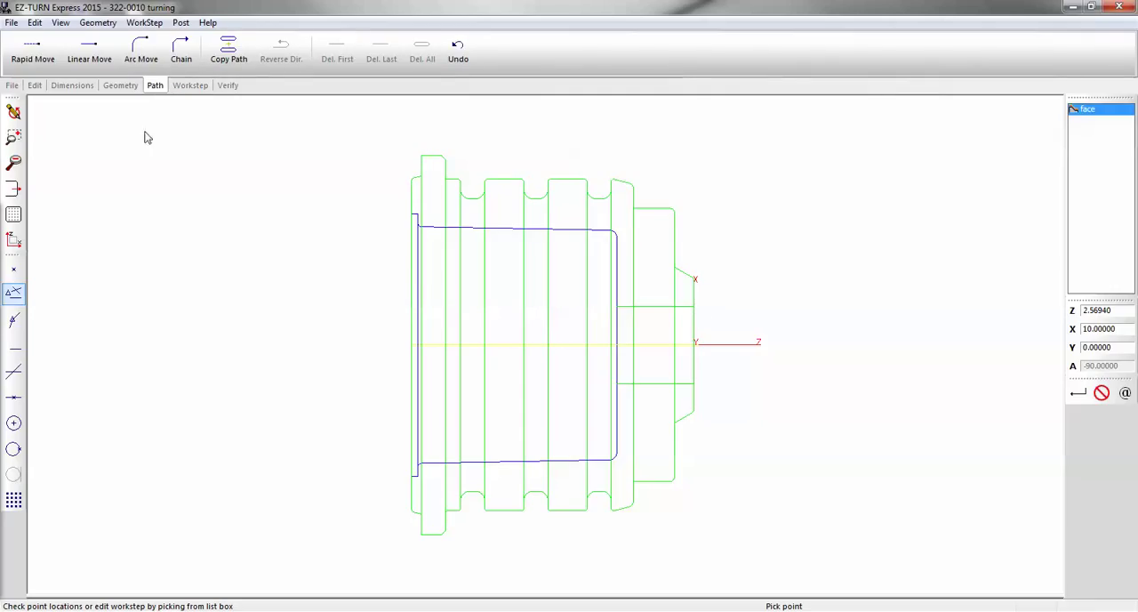
{"action": "left_click", "coordinate": [91, 51]}
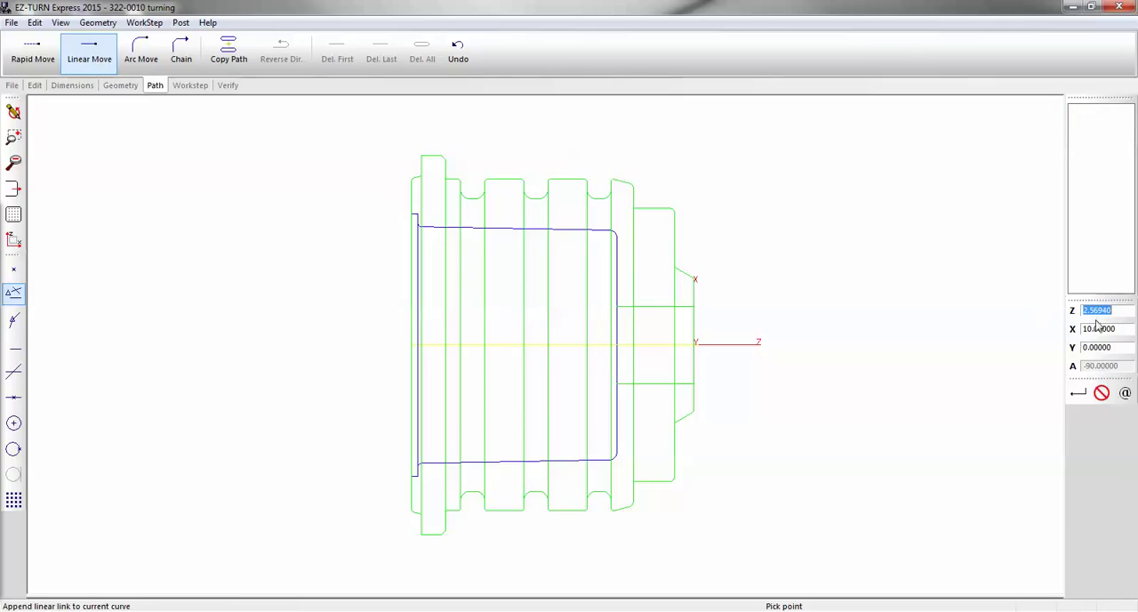
{"action": "type", "text": "0"}
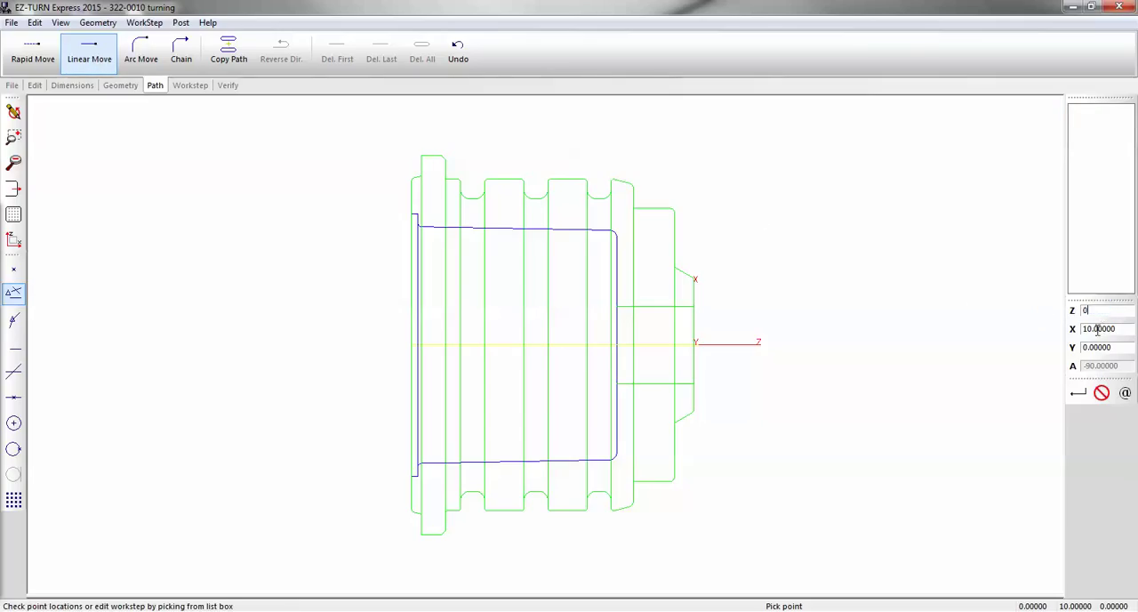
{"action": "left_click", "coordinate": [1078, 392]}
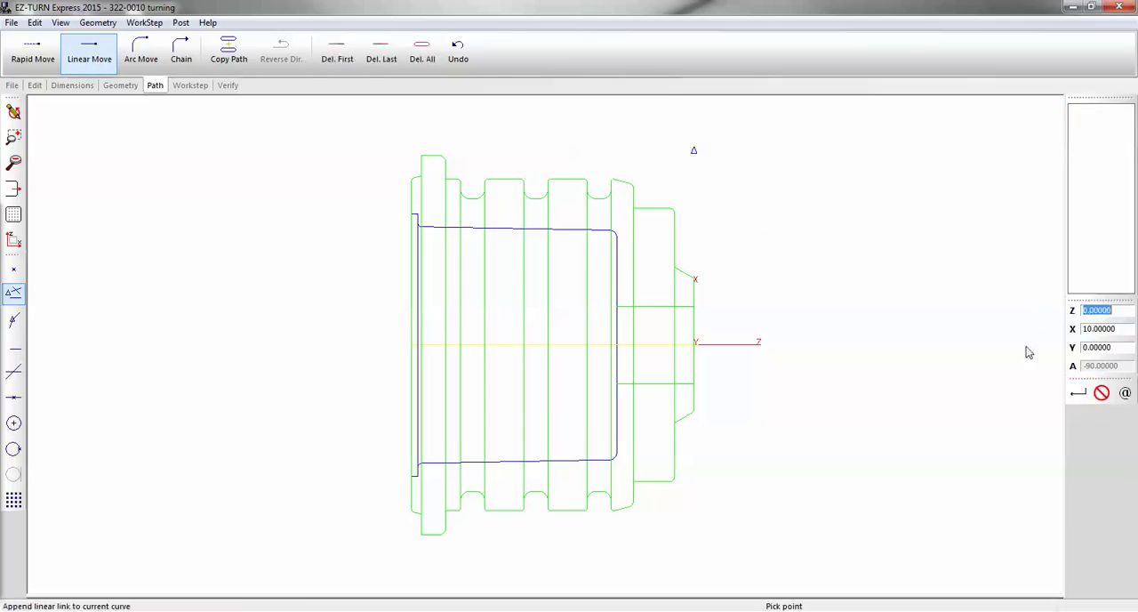
{"action": "double_click", "coordinate": [1118, 329]}
{"action": "type", "text": "0"}
{"action": "left_click", "coordinate": [1078, 392]}
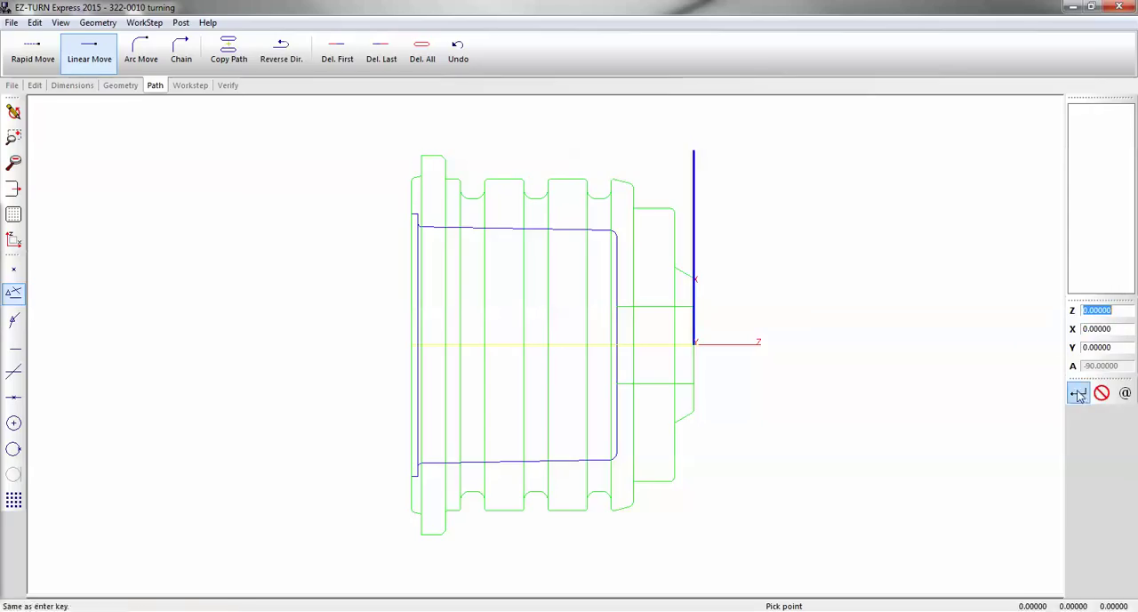
{"action": "left_click", "coordinate": [695, 343]}
{"action": "left_click", "coordinate": [227, 85]}
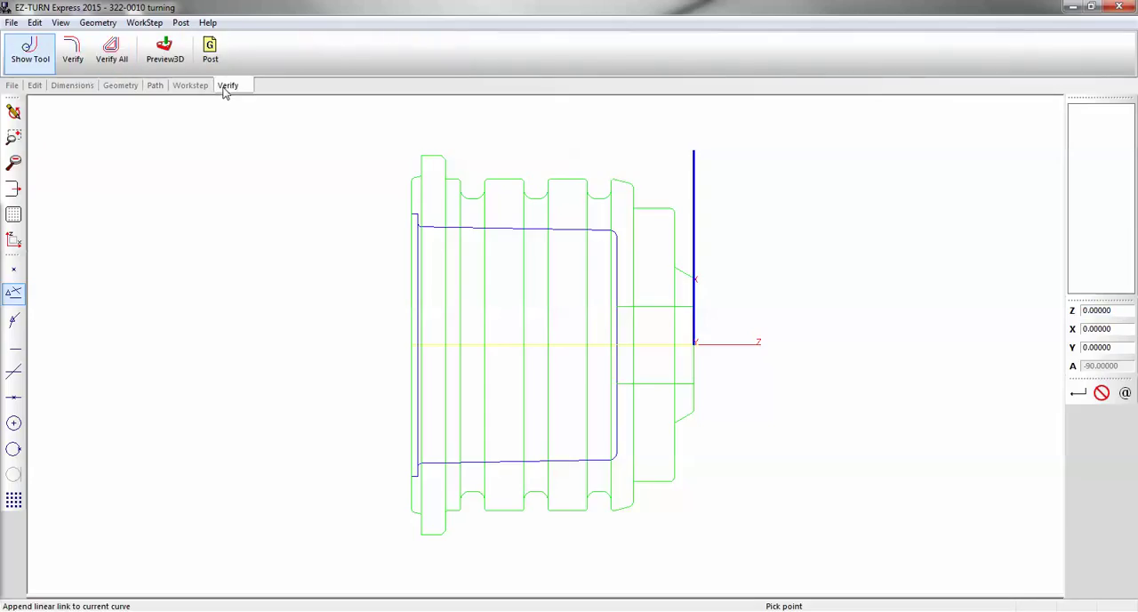
{"action": "left_click", "coordinate": [73, 51]}
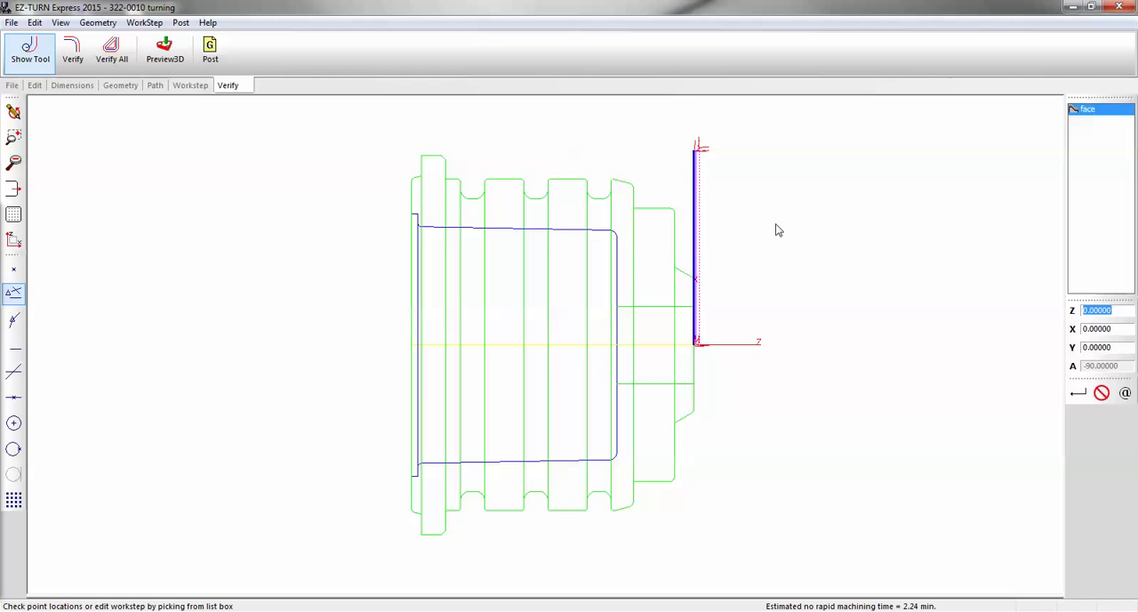
Set the face cycle's total stock to 0.025 and depth to 0.015, and verify the updated facing passes up close
{"action": "left_click", "coordinate": [1092, 112]}
{"action": "left_click", "coordinate": [1090, 113]}
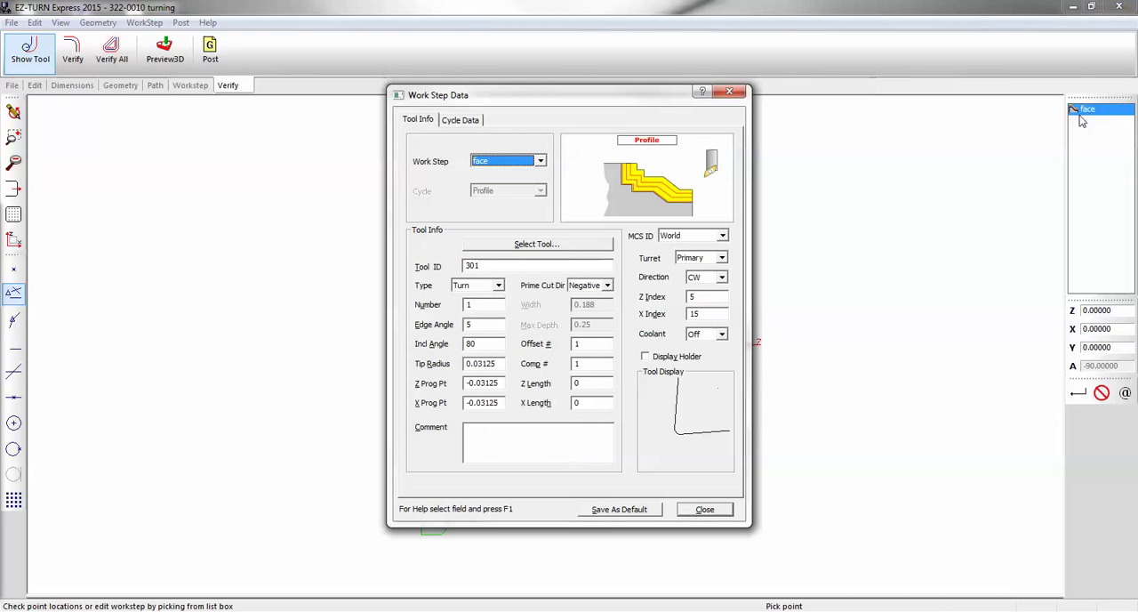
{"action": "left_click", "coordinate": [461, 119]}
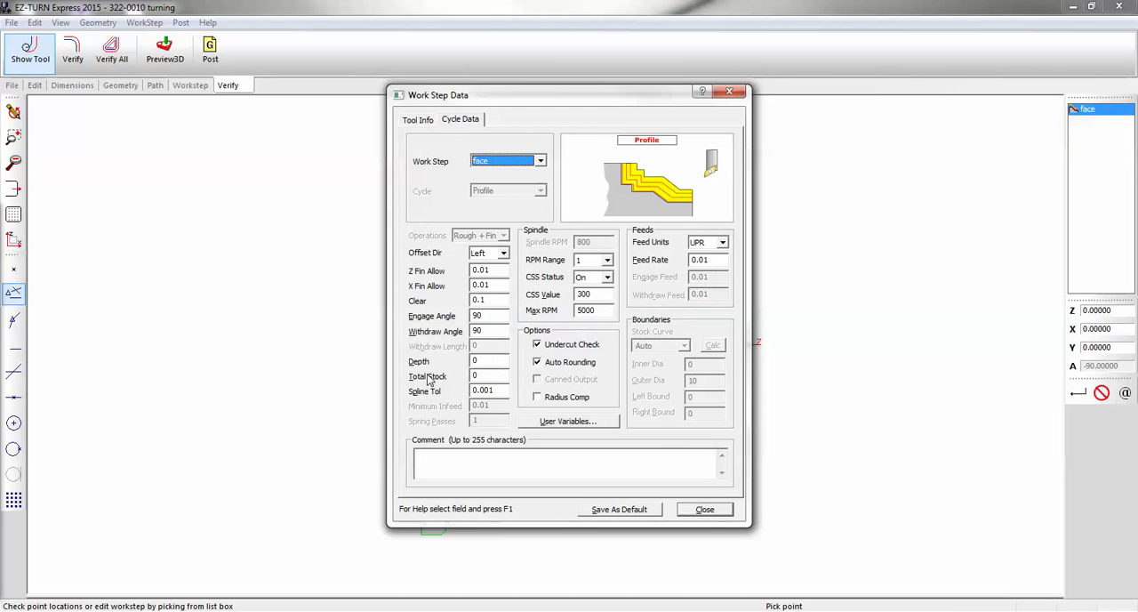
{"action": "left_click", "coordinate": [476, 375]}
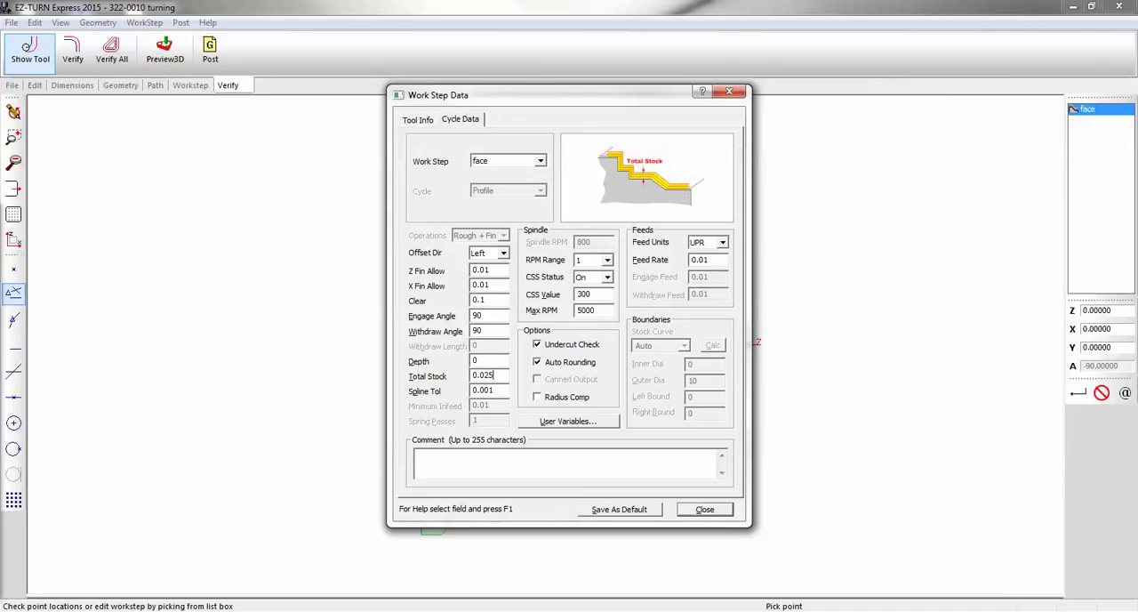
{"action": "left_click", "coordinate": [482, 359]}
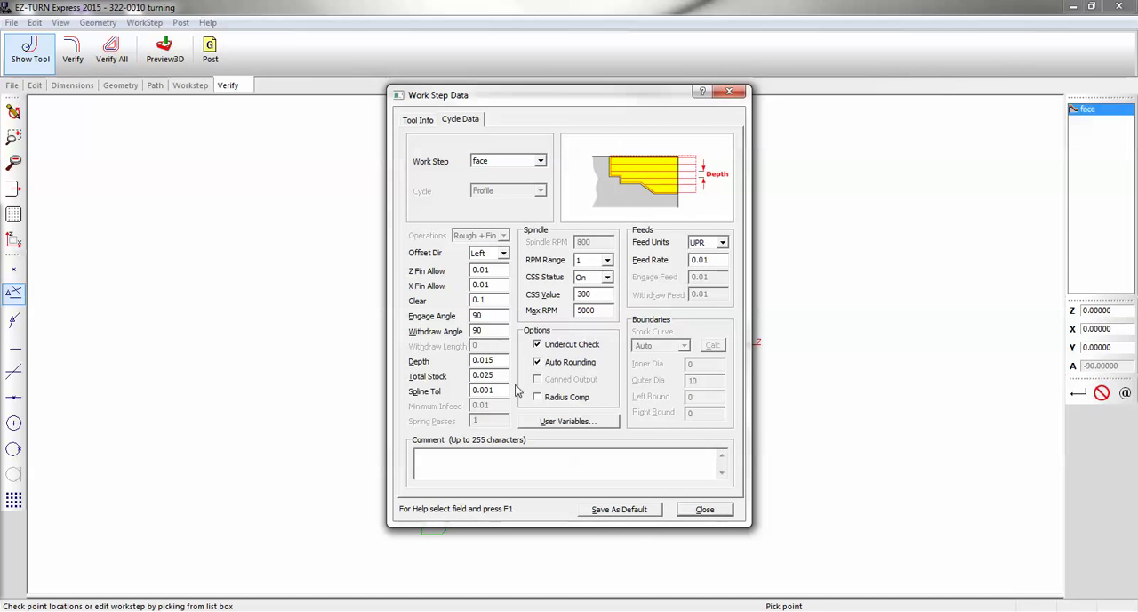
{"action": "left_click", "coordinate": [700, 509]}
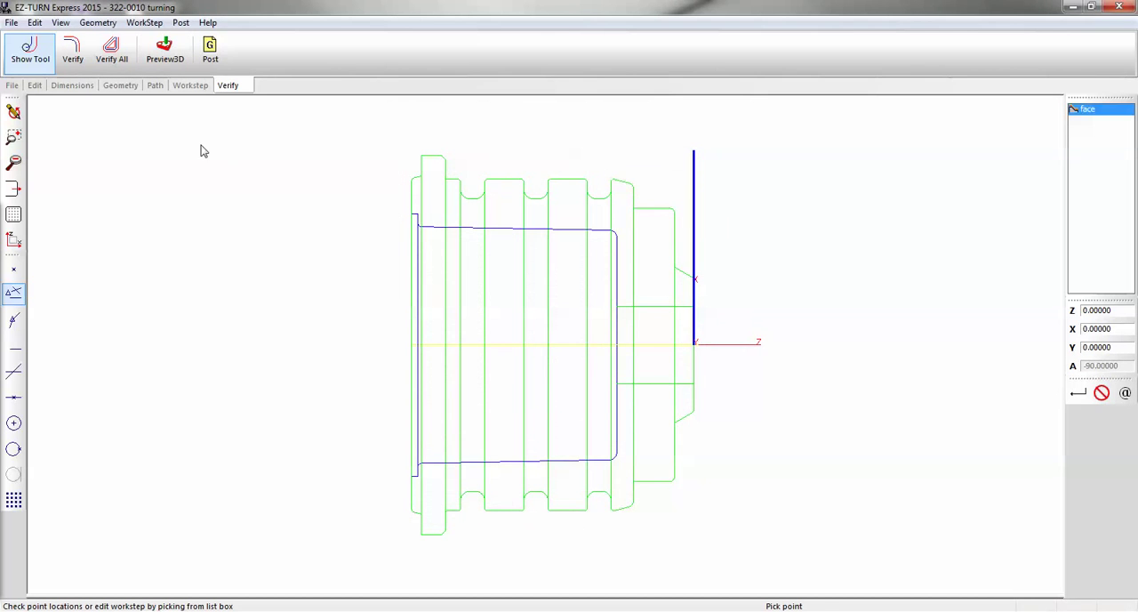
{"action": "left_click", "coordinate": [75, 55]}
{"action": "scroll", "coordinate": [676, 311], "scroll_direction": "up", "scroll_amount": 6}
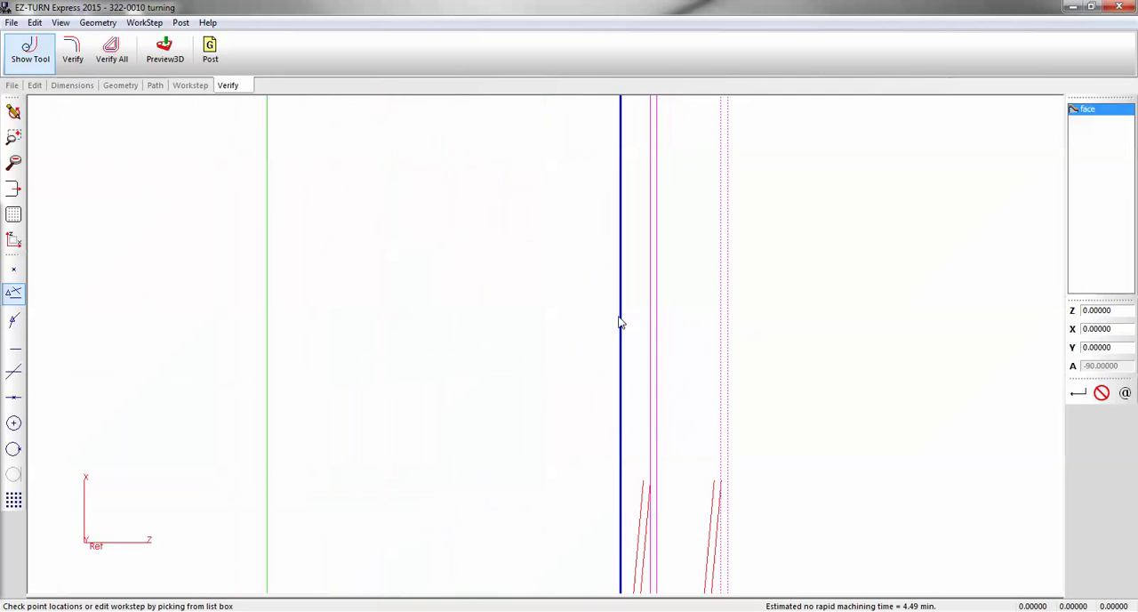
Create a cylinder stock curve for the 3D simulation with front overlap 0, length 7.25 and front diameter 9.75, hidden after creation
{"action": "scroll", "coordinate": [711, 325], "scroll_direction": "down", "scroll_amount": 5}
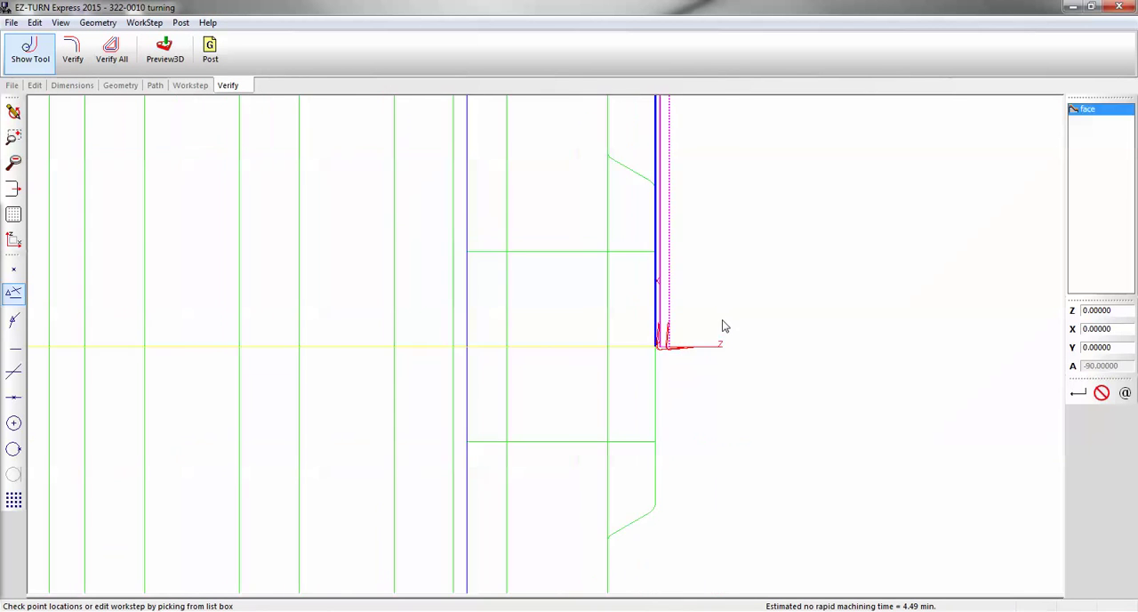
{"action": "scroll", "coordinate": [702, 323], "scroll_direction": "down", "scroll_amount": 3}
{"action": "scroll", "coordinate": [563, 286], "scroll_direction": "up", "scroll_amount": 4}
{"action": "scroll", "coordinate": [324, 244], "scroll_direction": "down", "scroll_amount": 3}
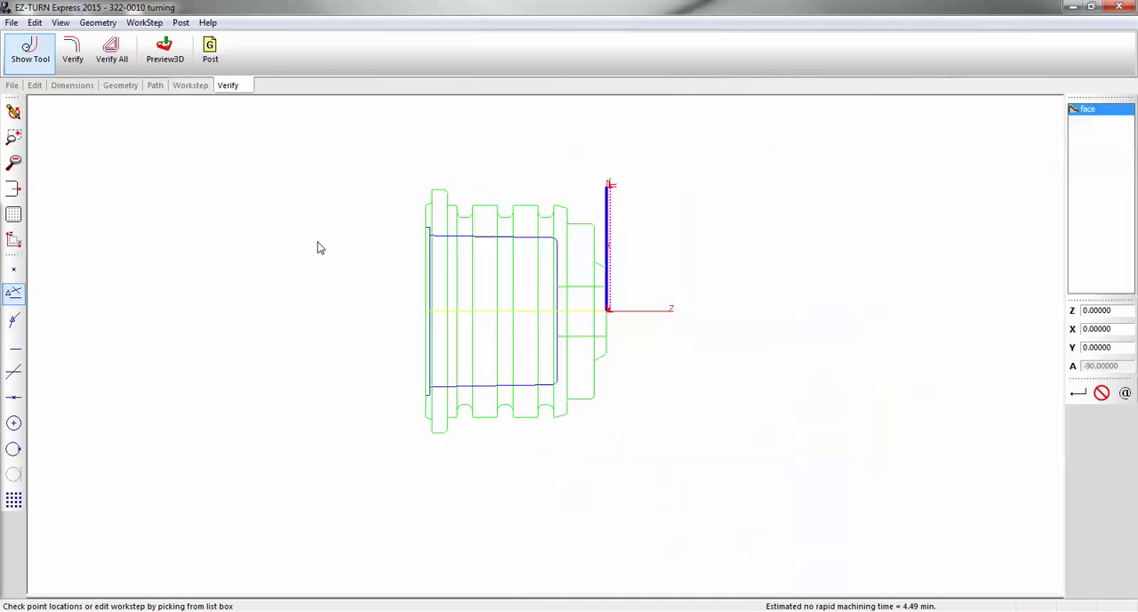
{"action": "scroll", "coordinate": [439, 261], "scroll_direction": "up", "scroll_amount": 3}
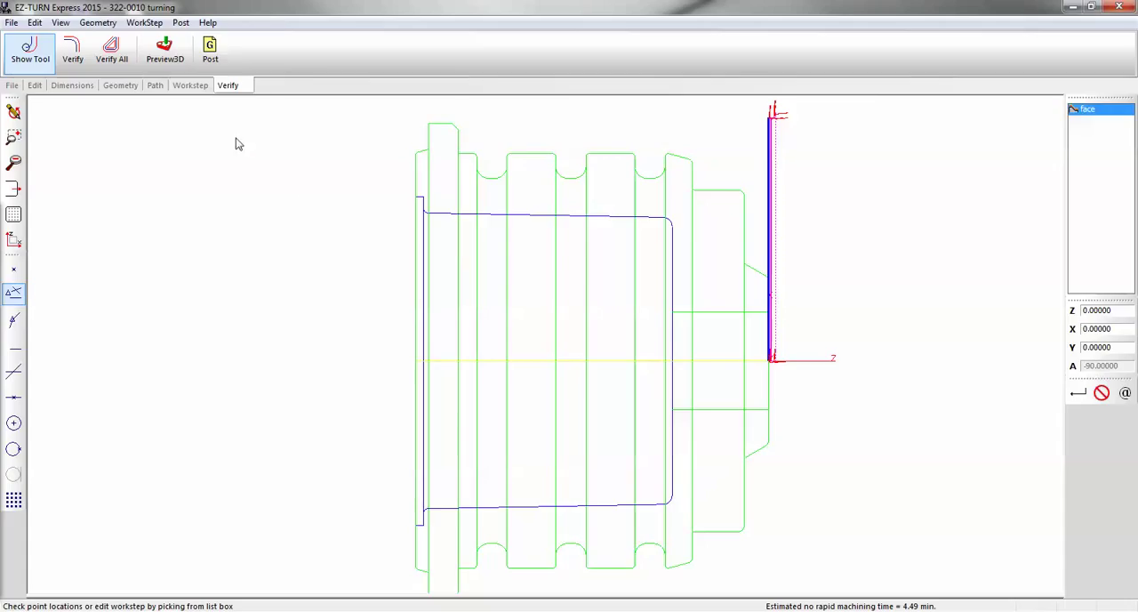
{"action": "left_click", "coordinate": [180, 22]}
{"action": "mouse_move", "coordinate": [204, 15]}
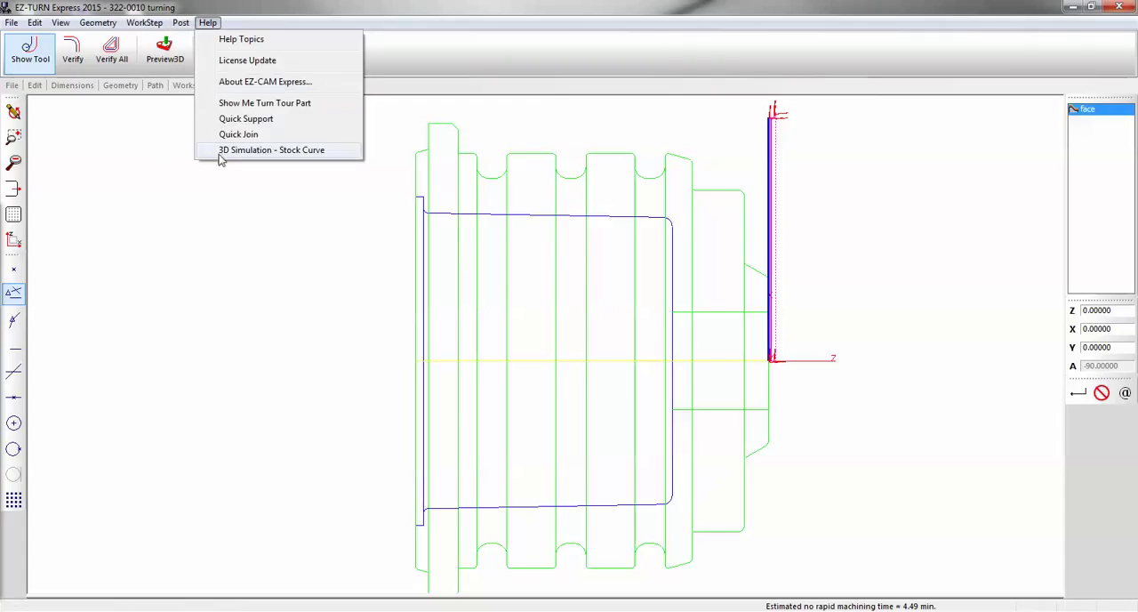
{"action": "left_click", "coordinate": [258, 150]}
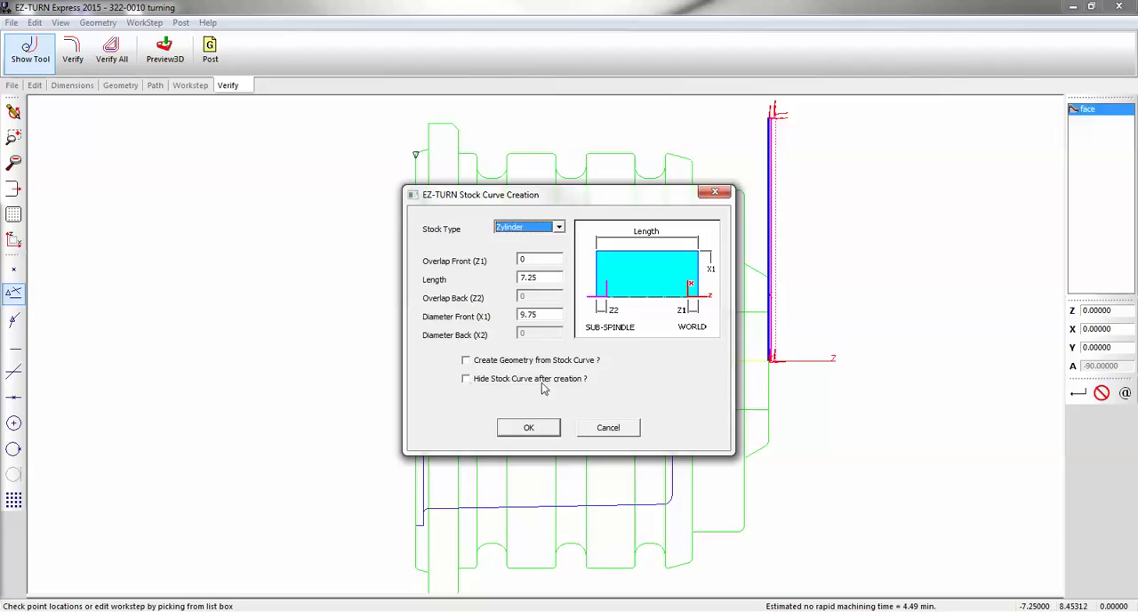
{"action": "left_click", "coordinate": [466, 379]}
{"action": "left_click", "coordinate": [530, 428]}
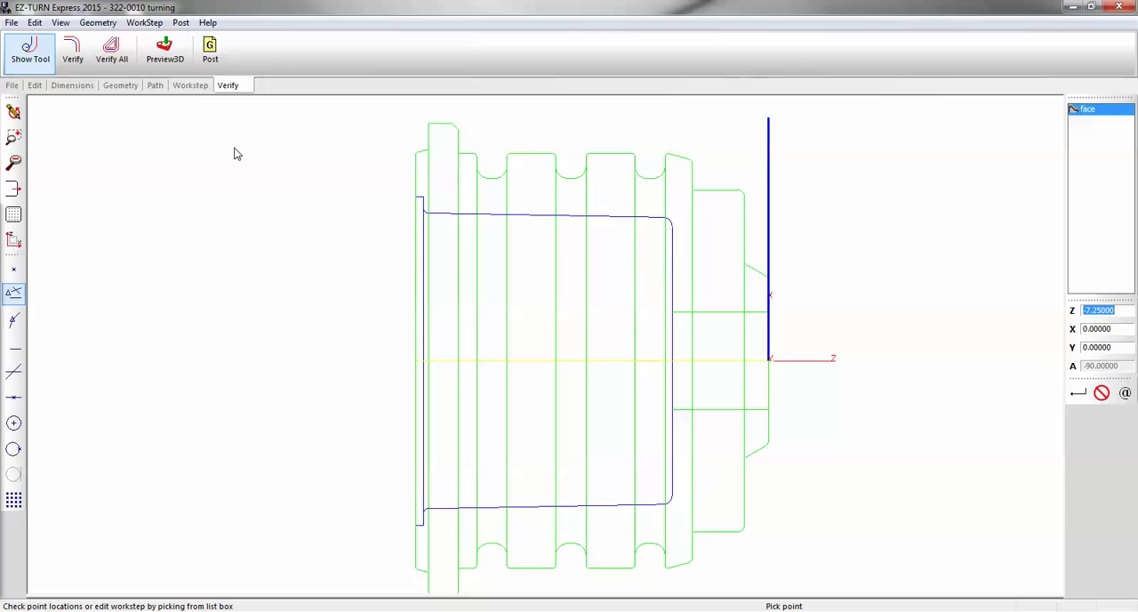
Create a new Turn work step named "rough od"
{"action": "scroll", "coordinate": [260, 271], "scroll_direction": "down", "scroll_amount": 2}
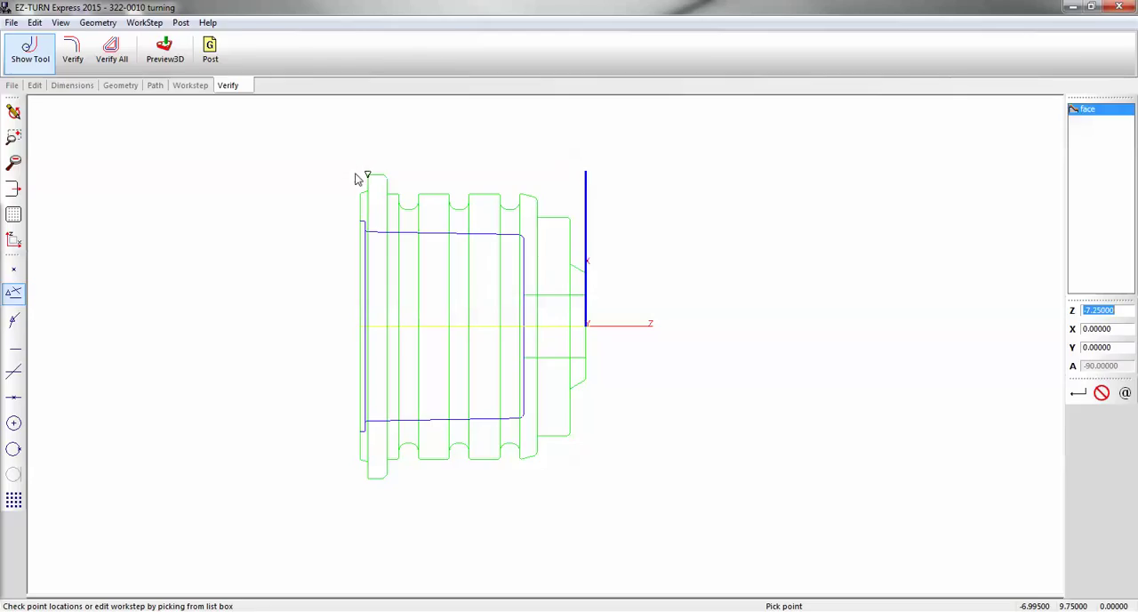
{"action": "left_click", "coordinate": [182, 88]}
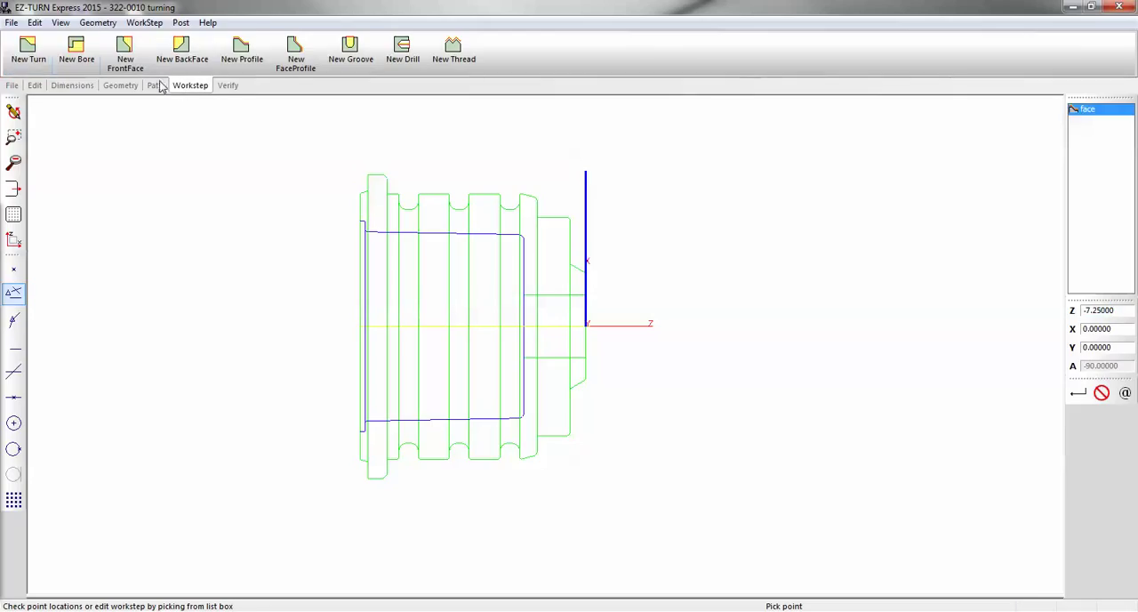
{"action": "left_click", "coordinate": [27, 50]}
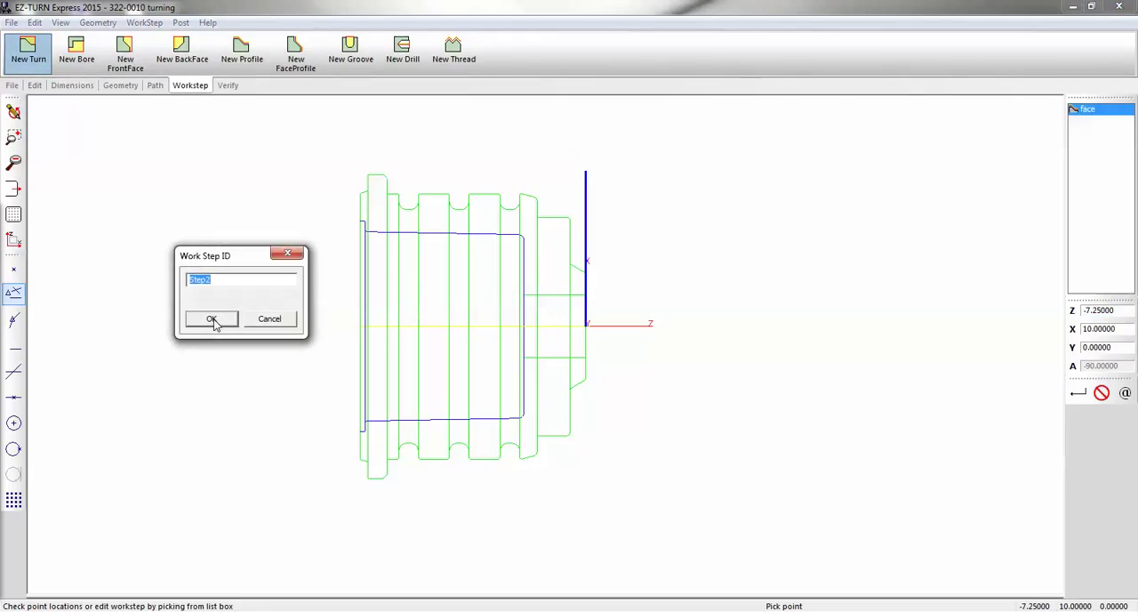
{"action": "type", "text": "rough od"}
{"action": "left_click", "coordinate": [214, 318]}
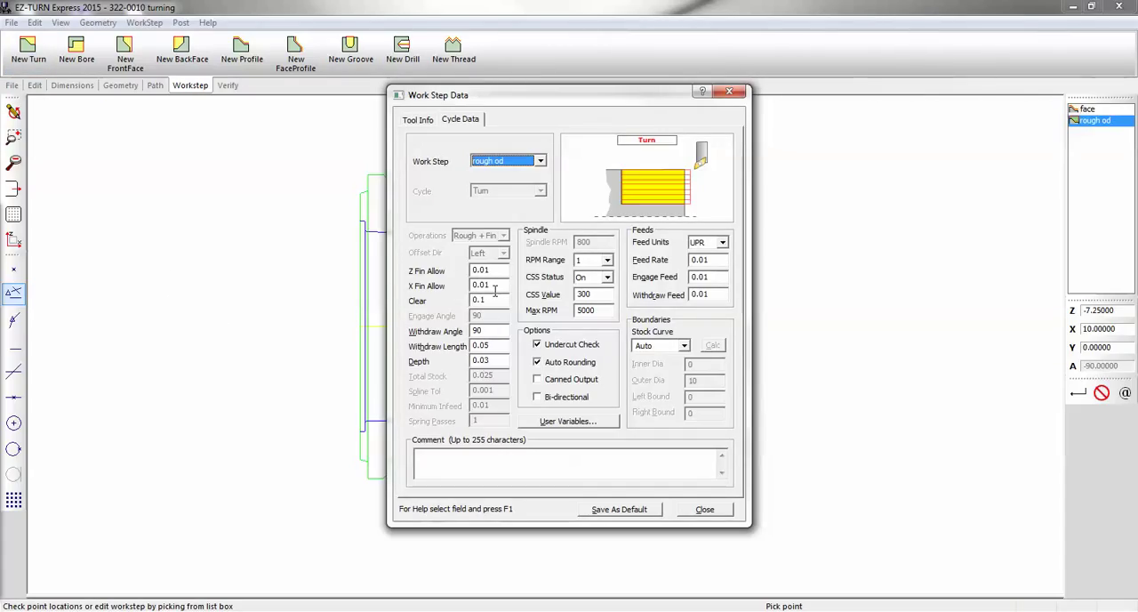
Set the rough od cycle's depth to 0.25 and check its tool information
{"action": "left_click", "coordinate": [494, 359]}
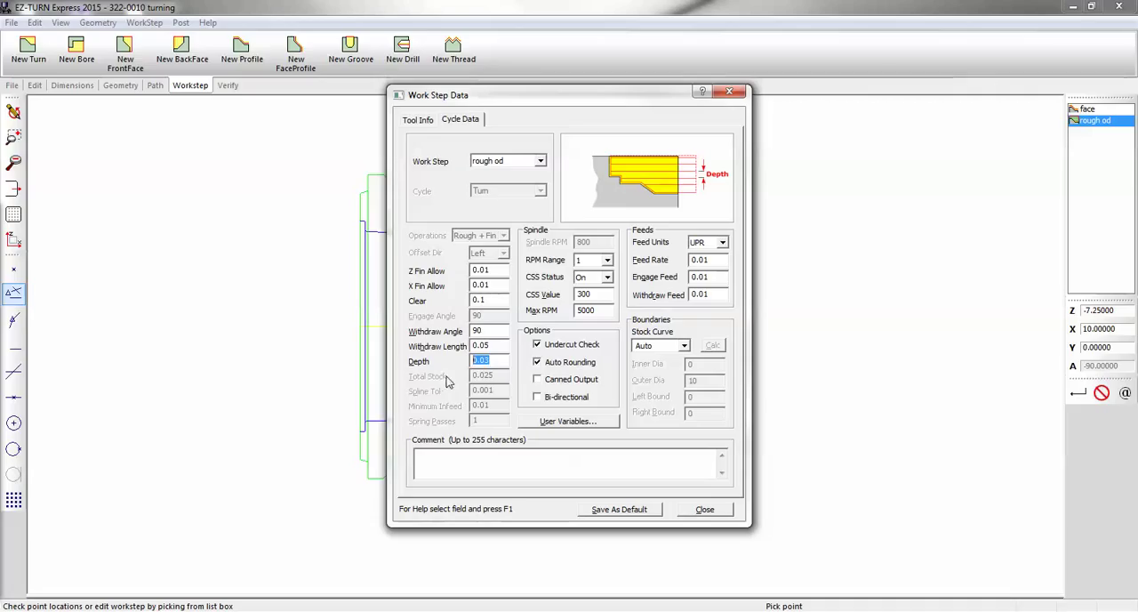
{"action": "type", "text": ".25"}
{"action": "left_click", "coordinate": [425, 122]}
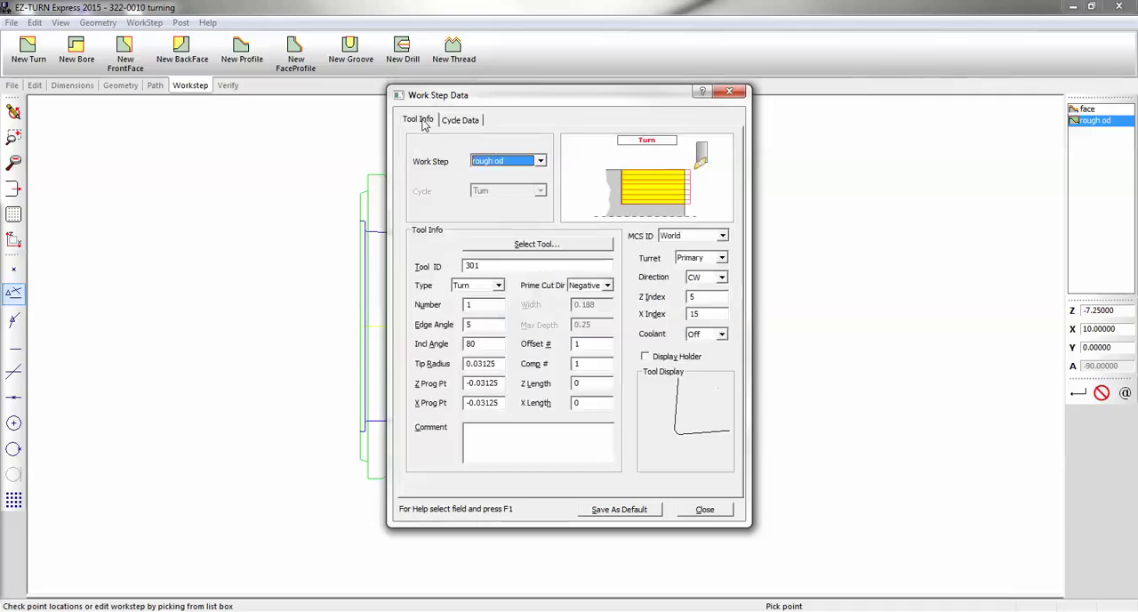
{"action": "left_click", "coordinate": [701, 509]}
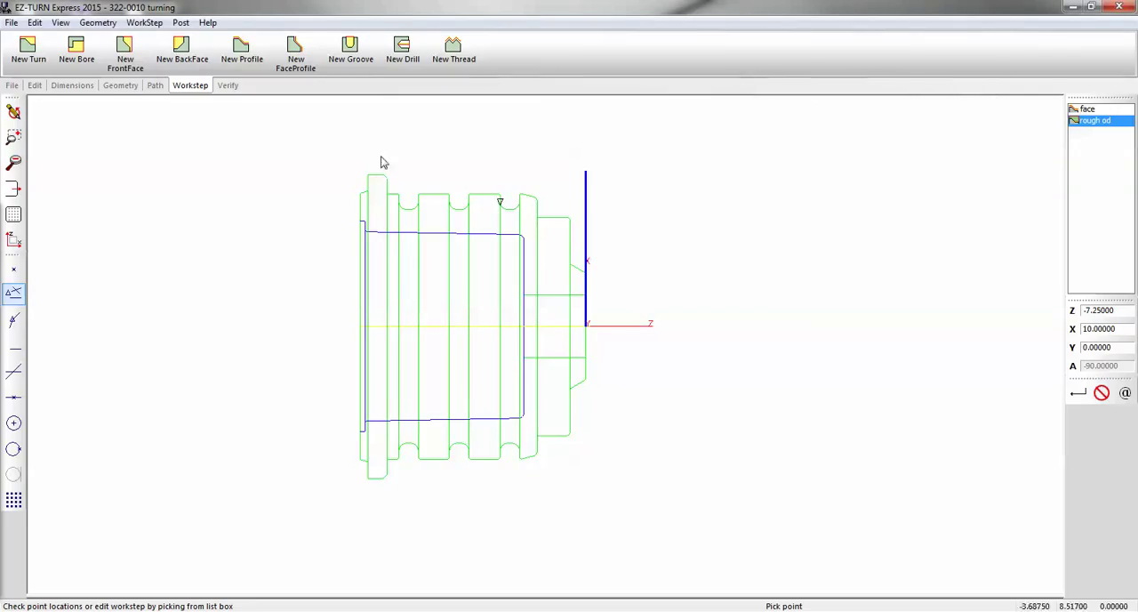
Start the rough od path with Arc Move at Z 0, X 3.27831, following the front chamfer and stepped shoulders to the taper's end
{"action": "left_click", "coordinate": [157, 90]}
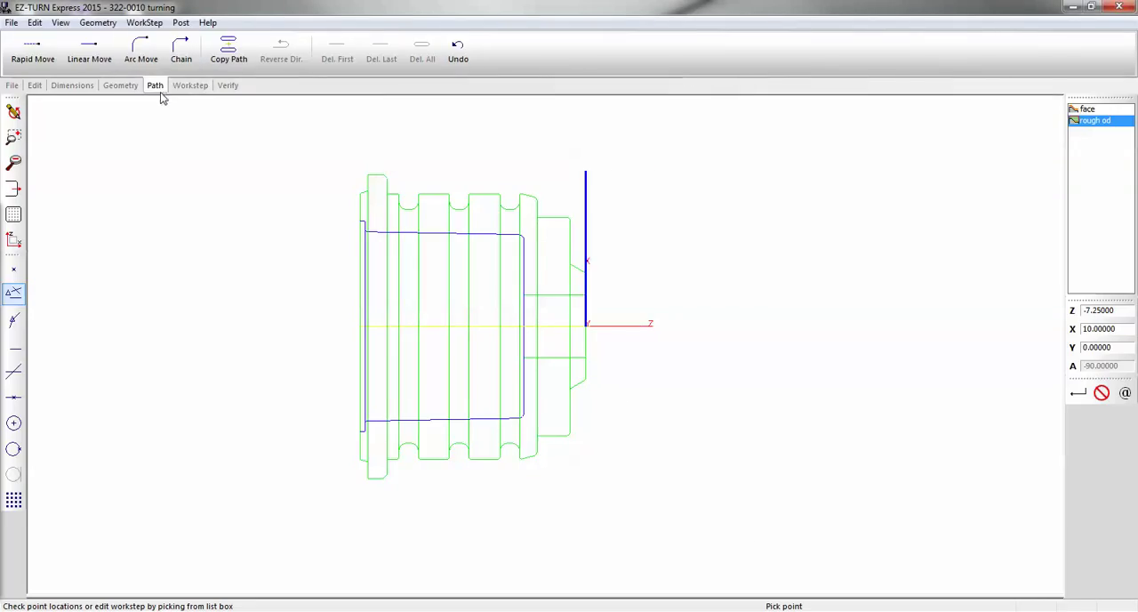
{"action": "left_click", "coordinate": [137, 53]}
{"action": "scroll", "coordinate": [521, 203], "scroll_direction": "up", "scroll_amount": 2}
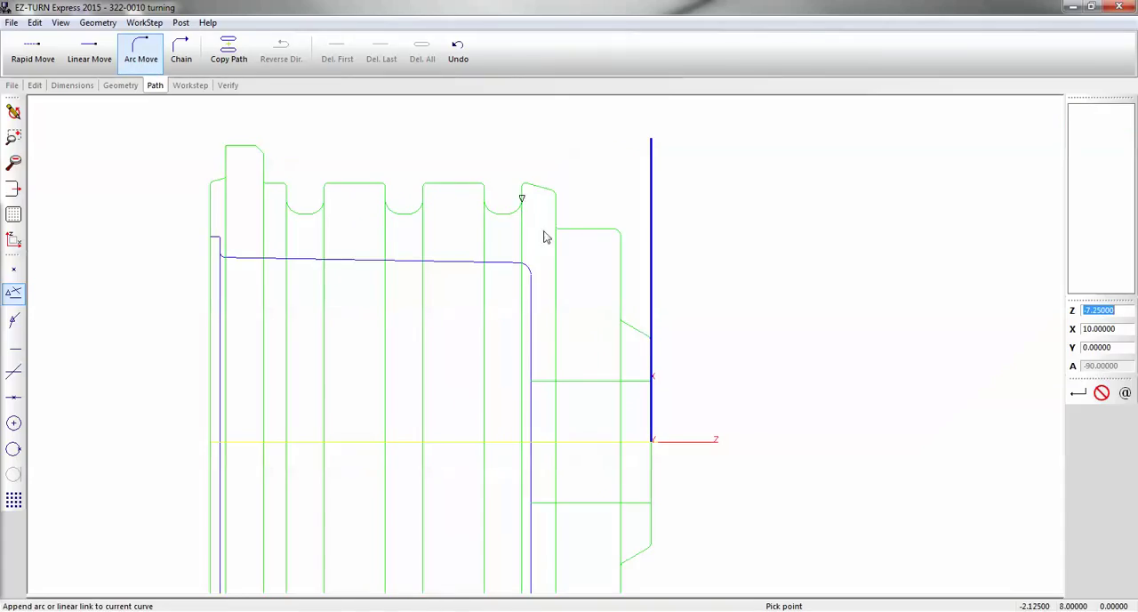
{"action": "left_click", "coordinate": [649, 340]}
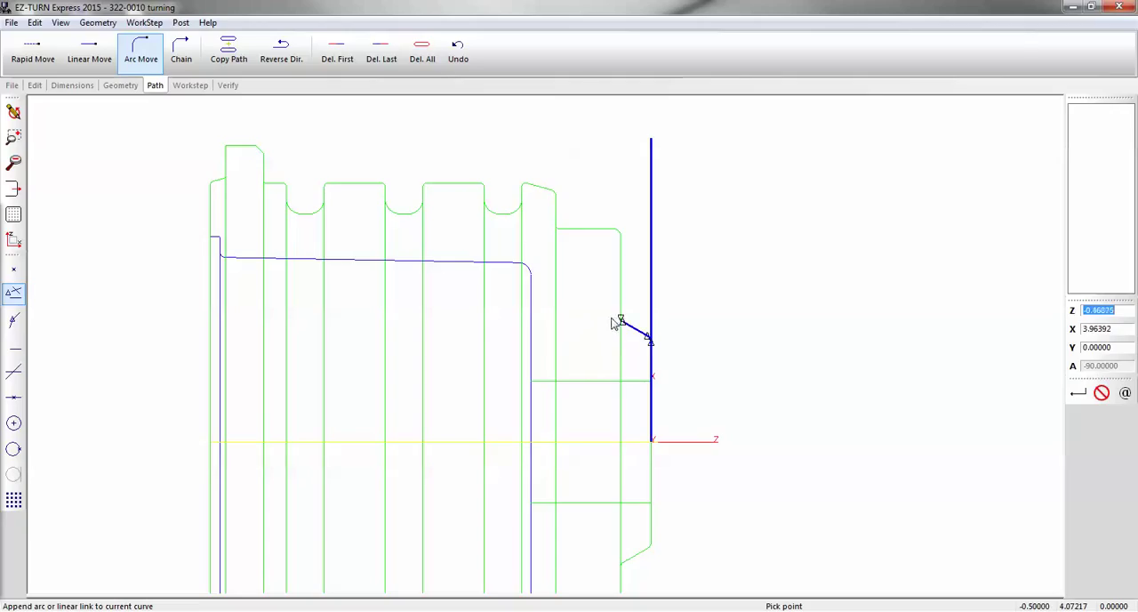
{"action": "left_click", "coordinate": [616, 322]}
{"action": "left_click", "coordinate": [607, 259]}
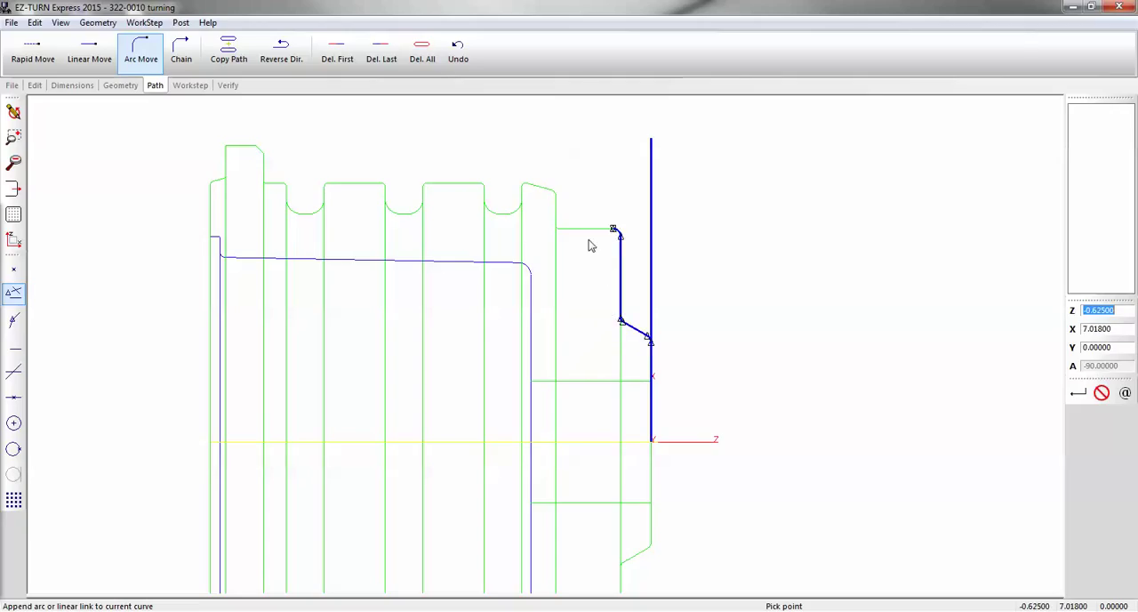
{"action": "left_click", "coordinate": [569, 237]}
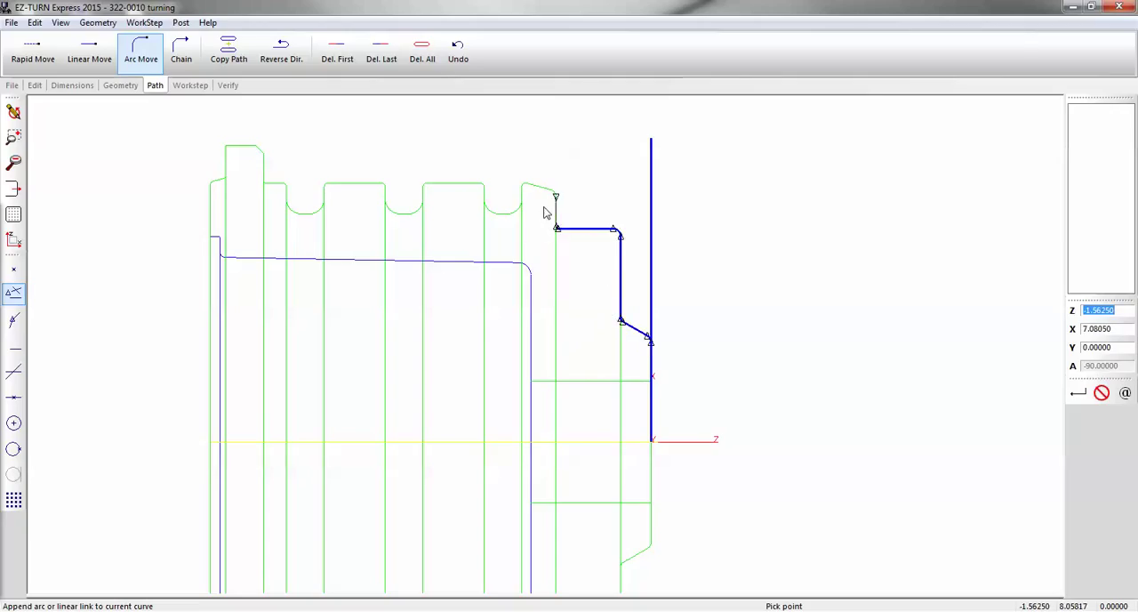
{"action": "left_click", "coordinate": [539, 196]}
{"action": "left_click", "coordinate": [532, 195]}
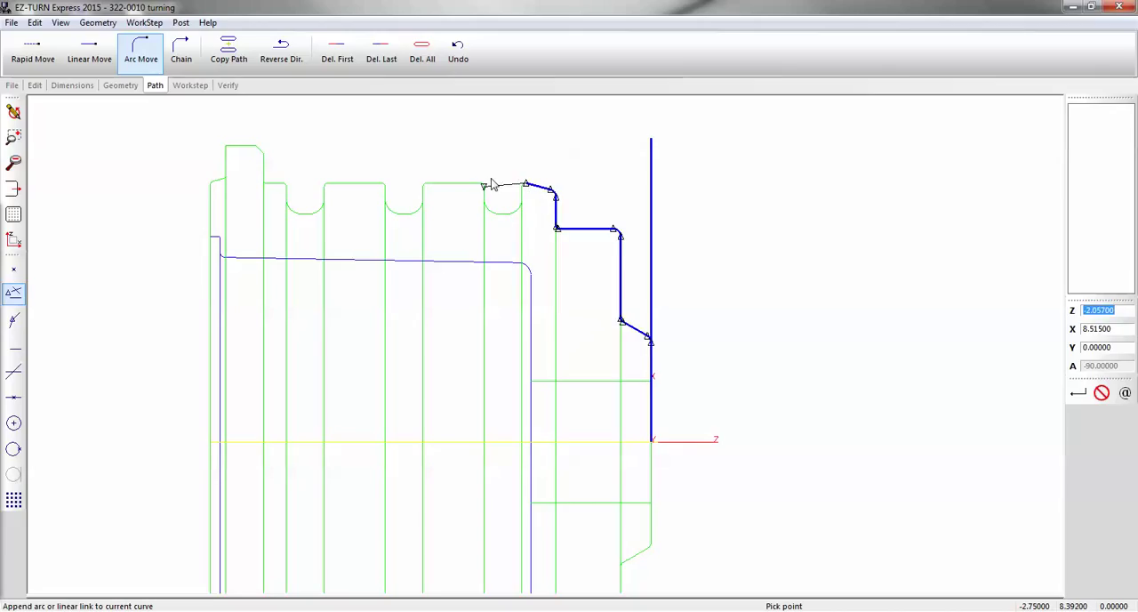
Extend the path straight across the three groove openings along X 8.517 to the flange's front shoulder at Z -6.375
{"action": "left_click", "coordinate": [493, 181]}
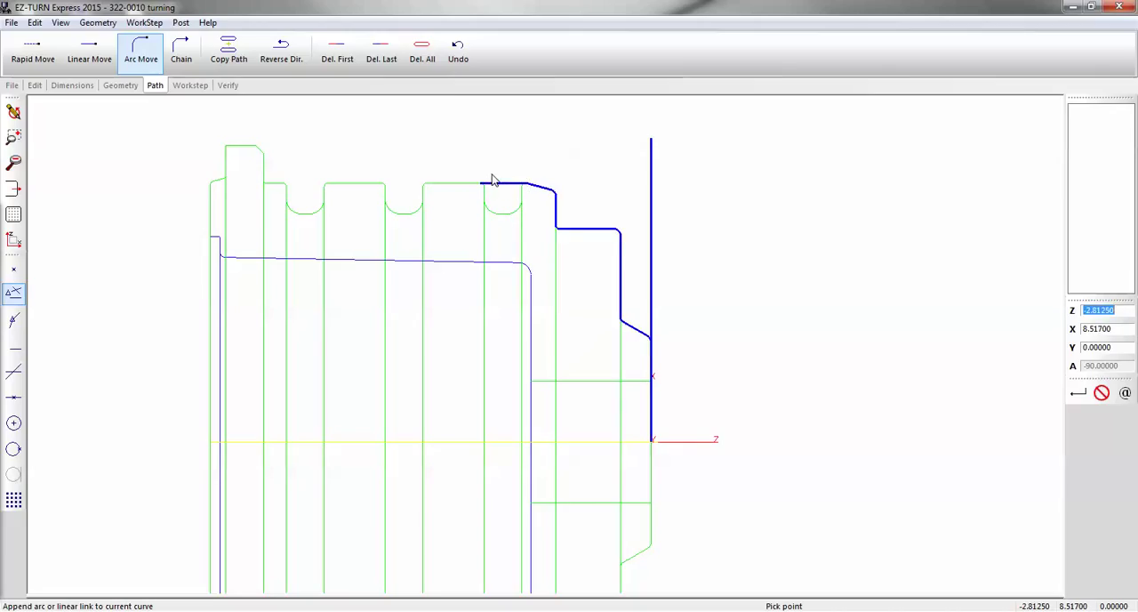
{"action": "left_click", "coordinate": [447, 180]}
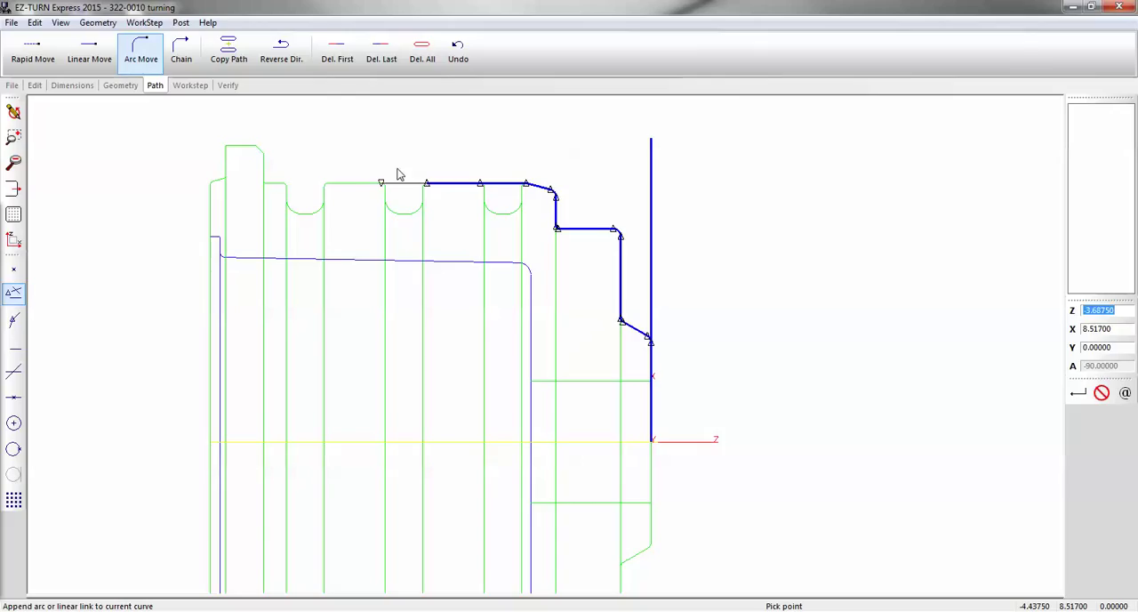
{"action": "left_click", "coordinate": [397, 174]}
{"action": "left_click", "coordinate": [345, 173]}
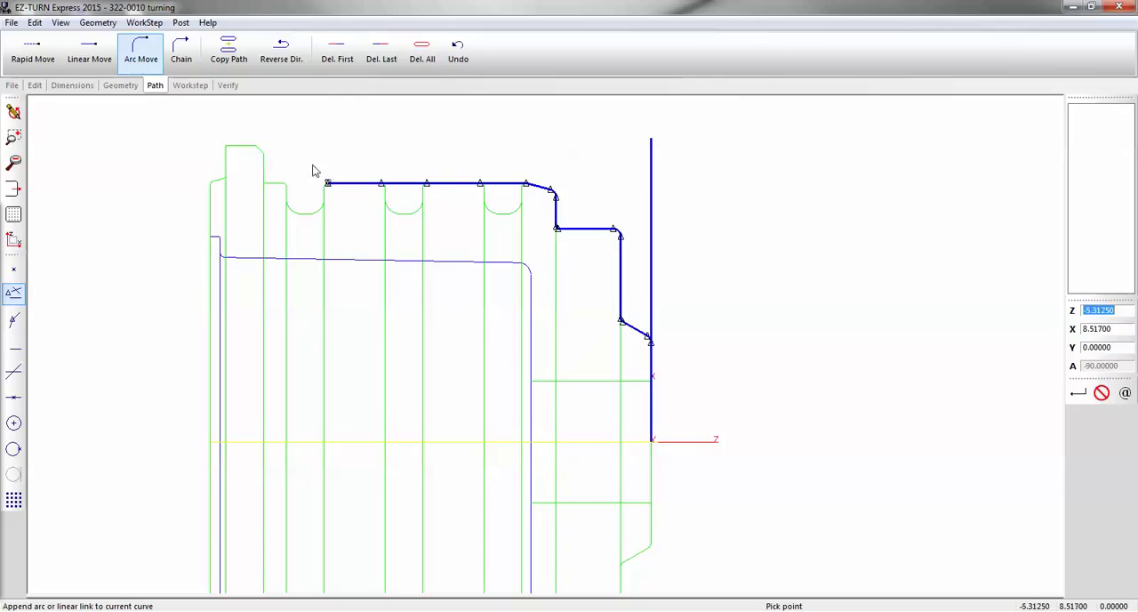
{"action": "left_click", "coordinate": [288, 171]}
{"action": "left_click", "coordinate": [274, 189]}
{"action": "left_click", "coordinate": [264, 186]}
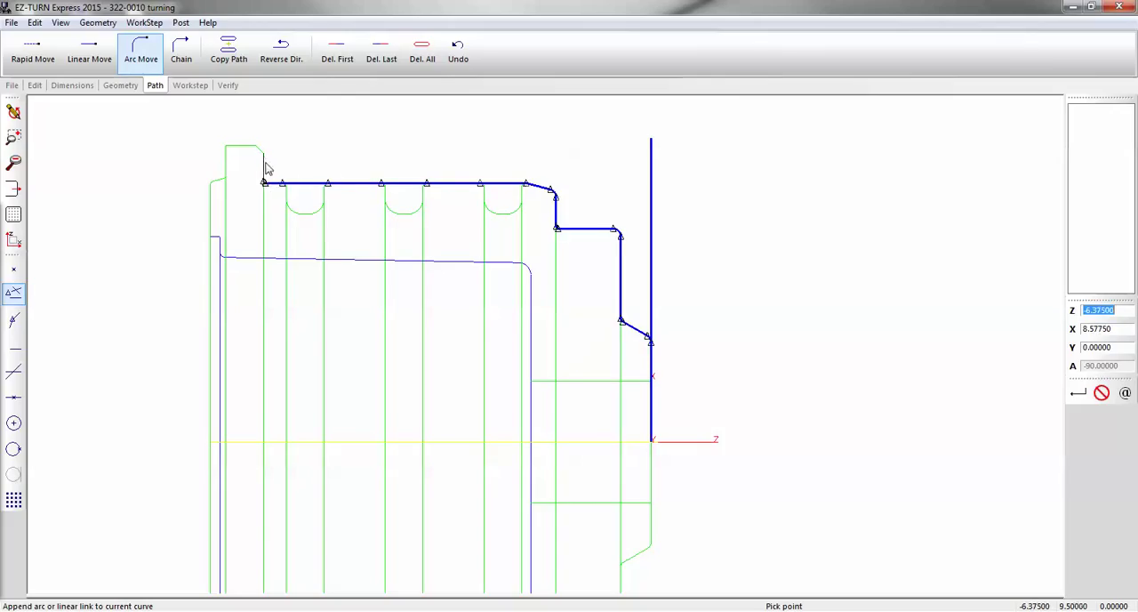
Continue the path over the flange's chamfer and outer diameter, ending it at Z -7.25, X 9.75
{"action": "left_click", "coordinate": [256, 146]}
{"action": "left_click", "coordinate": [238, 153]}
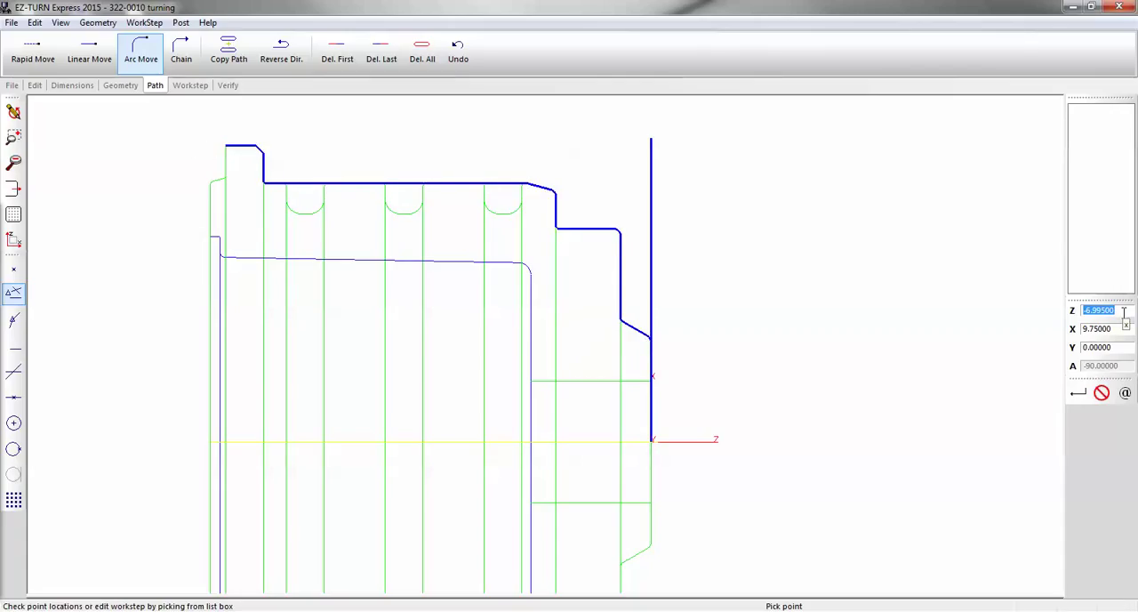
{"action": "type", "text": "-7"}
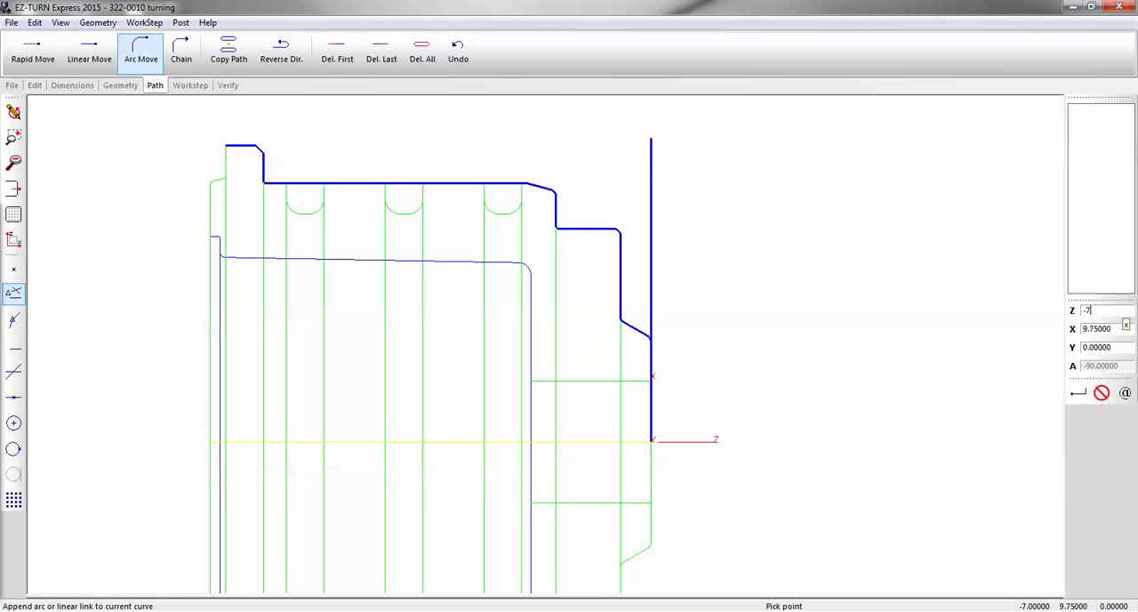
{"action": "type", "text": ".25"}
{"action": "key", "text": "Return"}
Verify the rough od work step's toolpath along the part's outer profile
{"action": "scroll", "coordinate": [1058, 427], "scroll_direction": "down", "scroll_amount": 3}
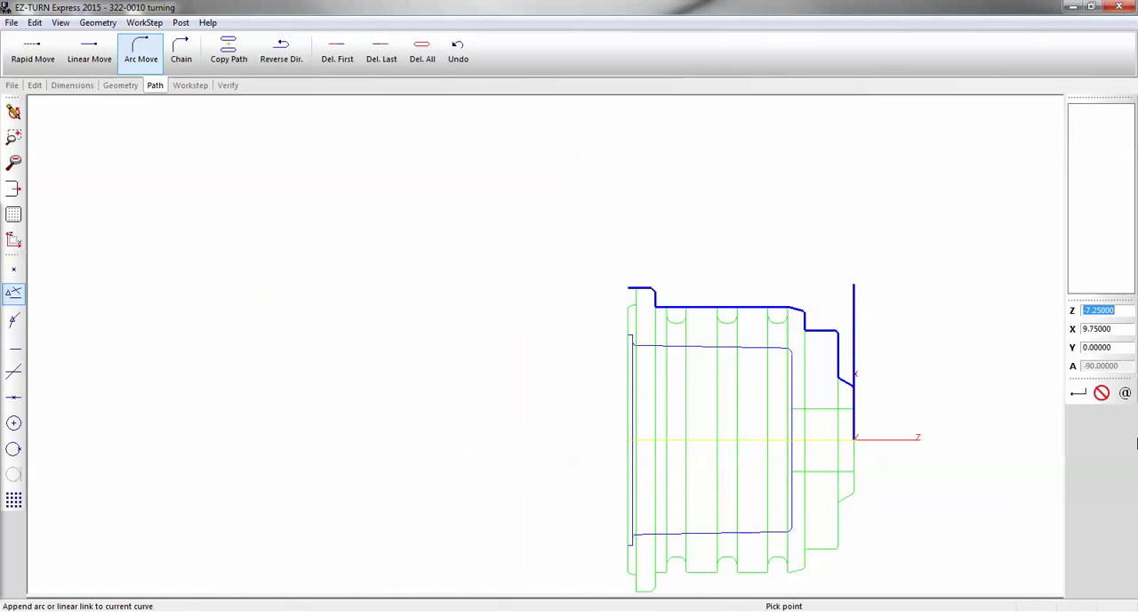
{"action": "scroll", "coordinate": [1058, 409], "scroll_direction": "up", "scroll_amount": 3}
{"action": "scroll", "coordinate": [1049, 400], "scroll_direction": "down", "scroll_amount": 1}
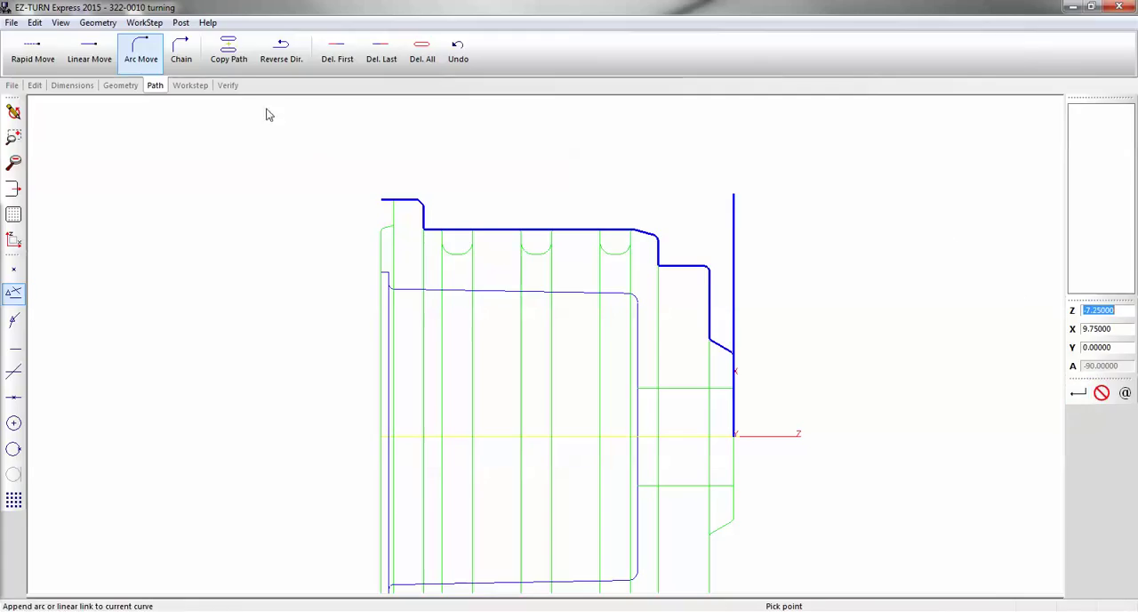
{"action": "left_click", "coordinate": [229, 86]}
{"action": "left_click", "coordinate": [75, 50]}
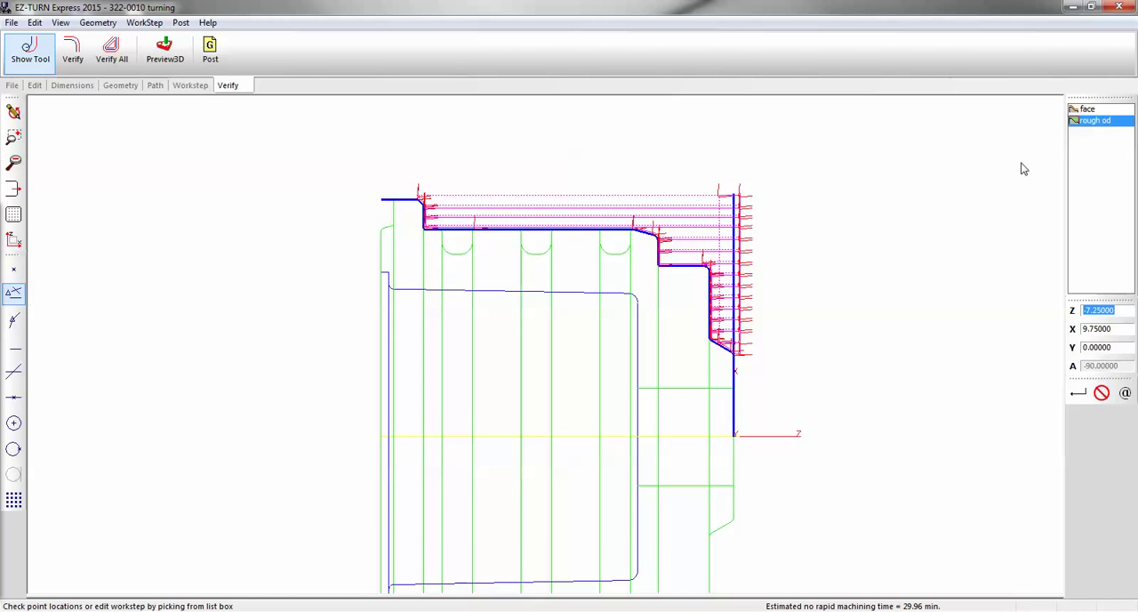
Set the rough od work step's stock curve to Manual with an outer diameter of 10, and verify its toolpath
{"action": "left_click", "coordinate": [1096, 120]}
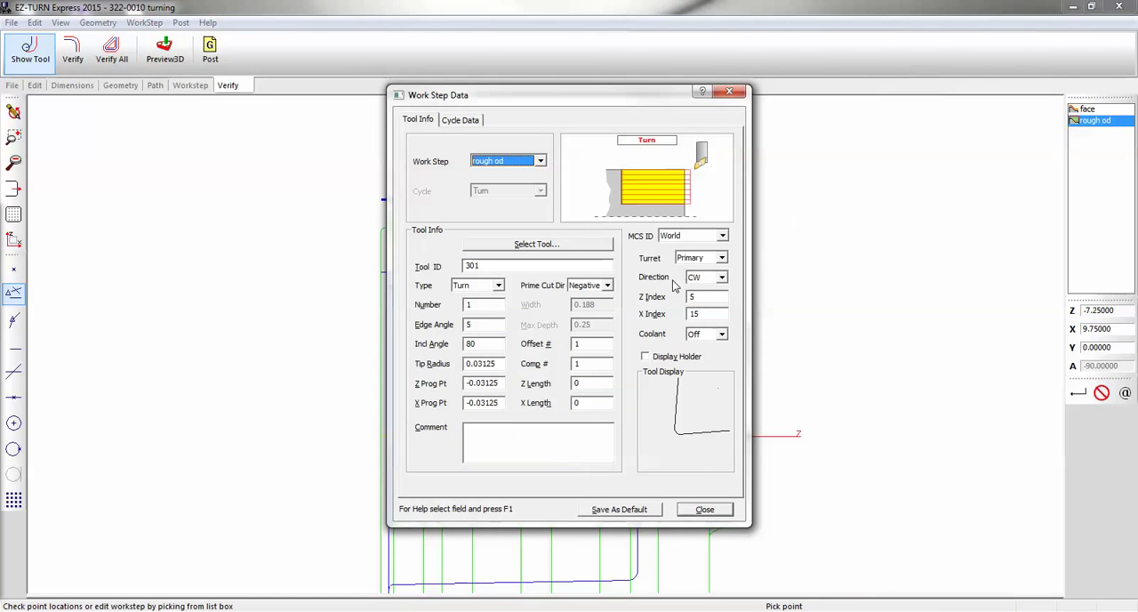
{"action": "left_click", "coordinate": [461, 120]}
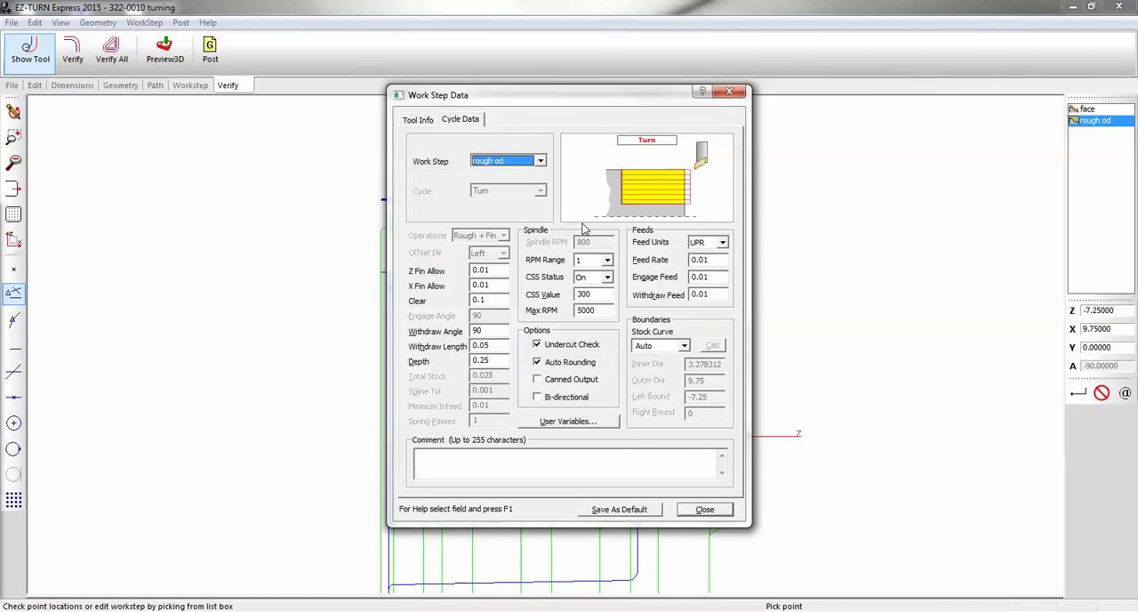
{"action": "left_click", "coordinate": [674, 345]}
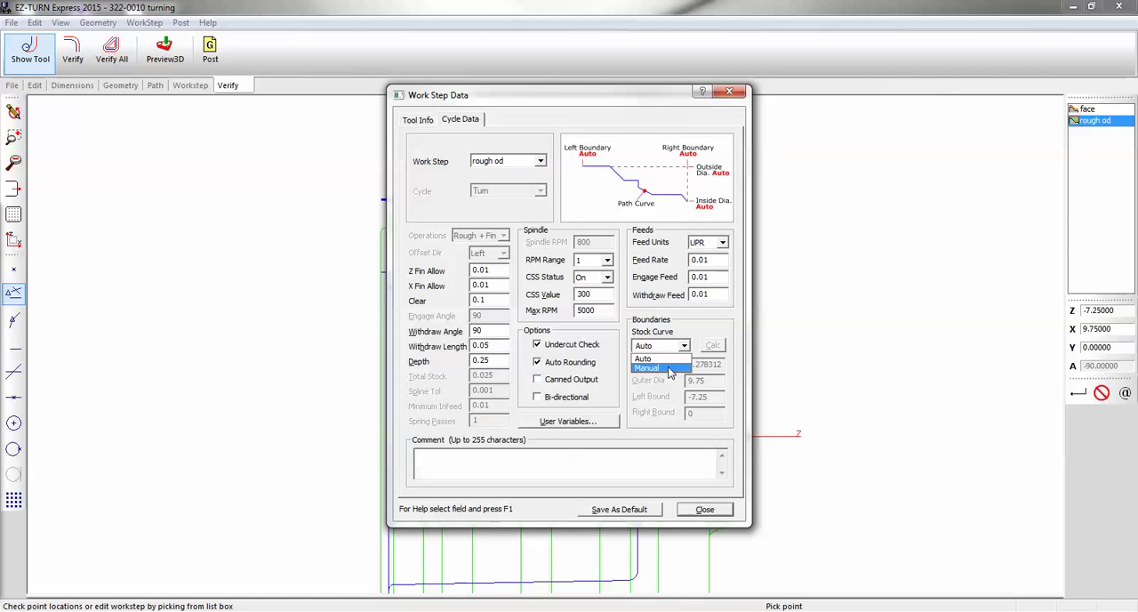
{"action": "left_click", "coordinate": [671, 368]}
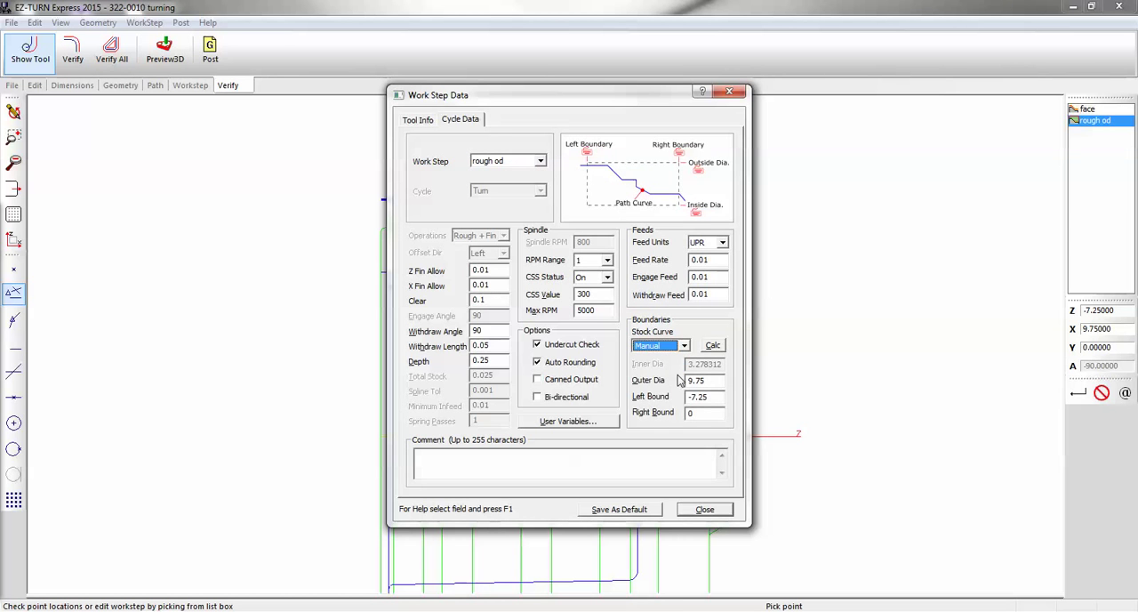
{"action": "left_click_drag", "start_coordinate": [583, 107], "coordinate": [716, 103]}
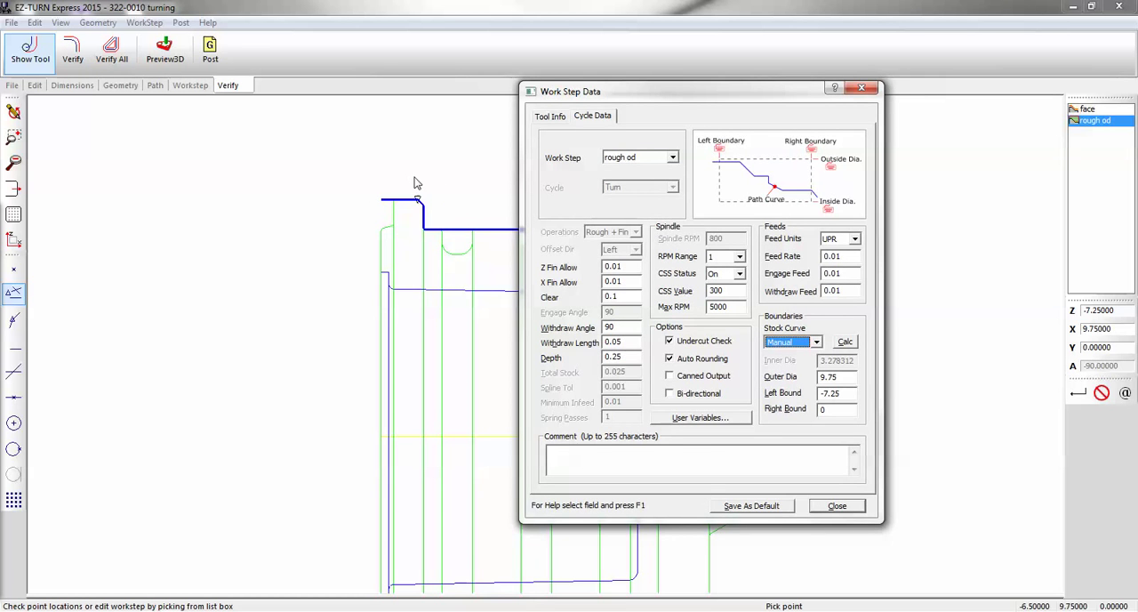
{"action": "left_click_drag", "start_coordinate": [708, 93], "coordinate": [580, 72]}
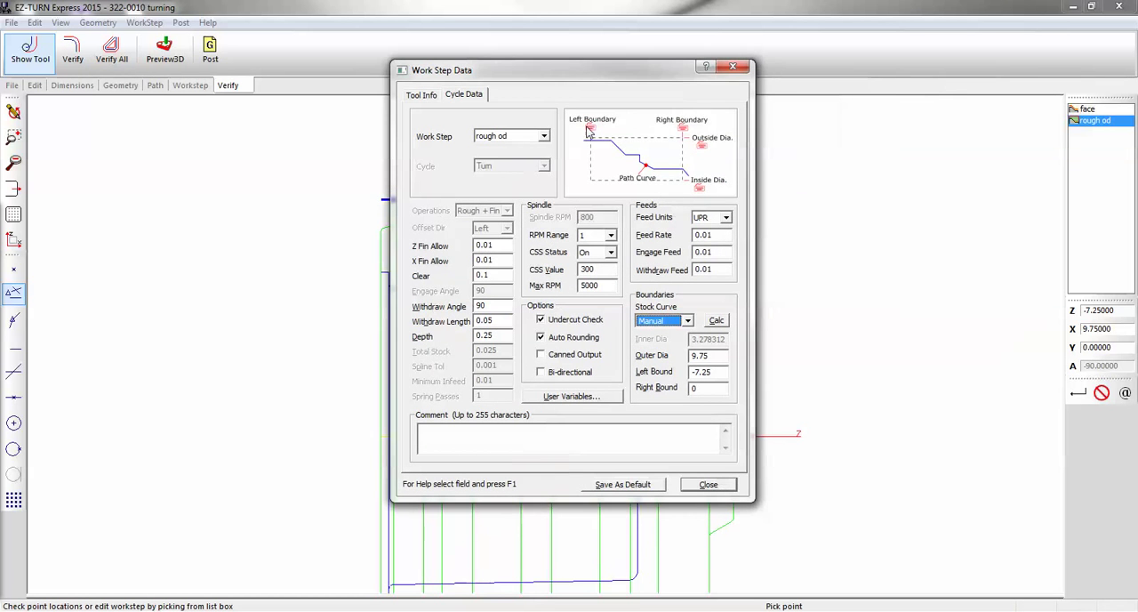
{"action": "left_click", "coordinate": [692, 355]}
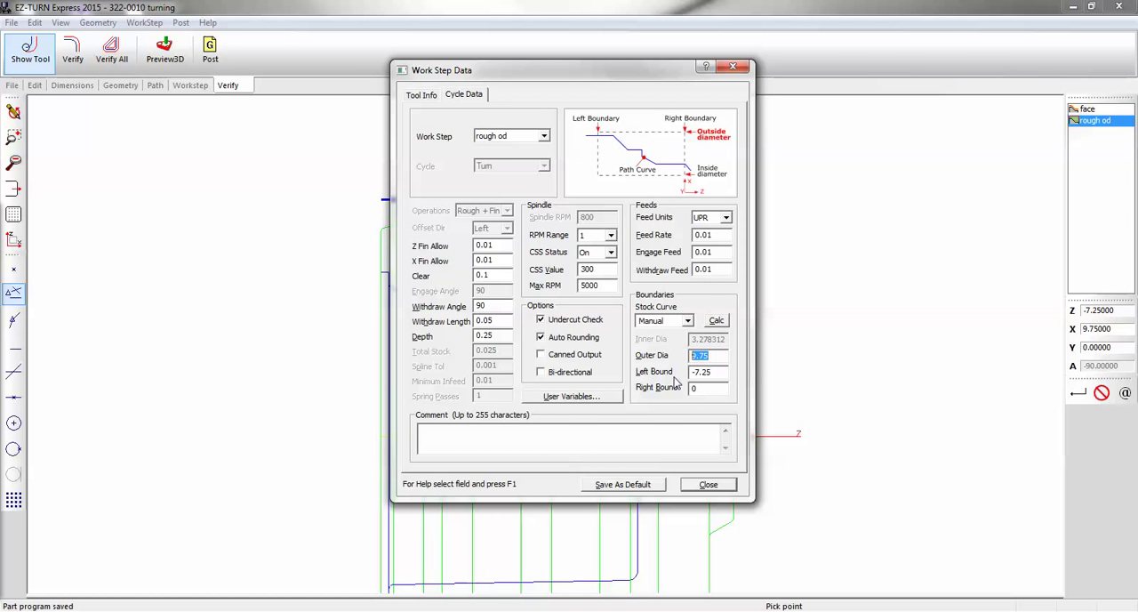
{"action": "type", "text": "10"}
{"action": "left_click", "coordinate": [706, 484]}
{"action": "left_click", "coordinate": [74, 50]}
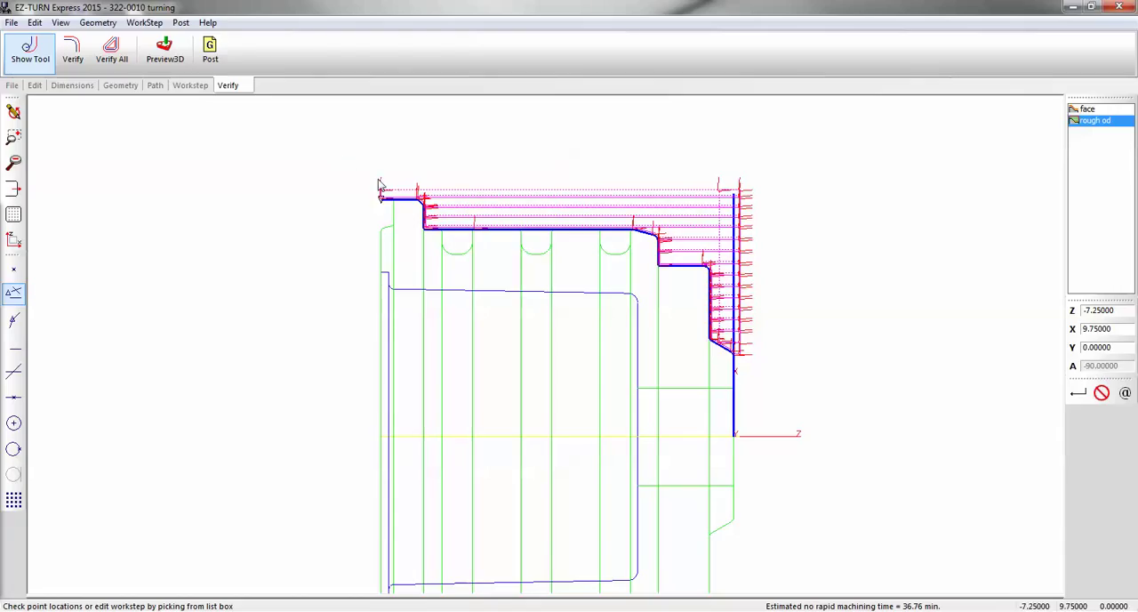
Create a new Profile work step named finish od
{"action": "left_click", "coordinate": [156, 87]}
{"action": "left_click", "coordinate": [184, 88]}
{"action": "left_click", "coordinate": [241, 49]}
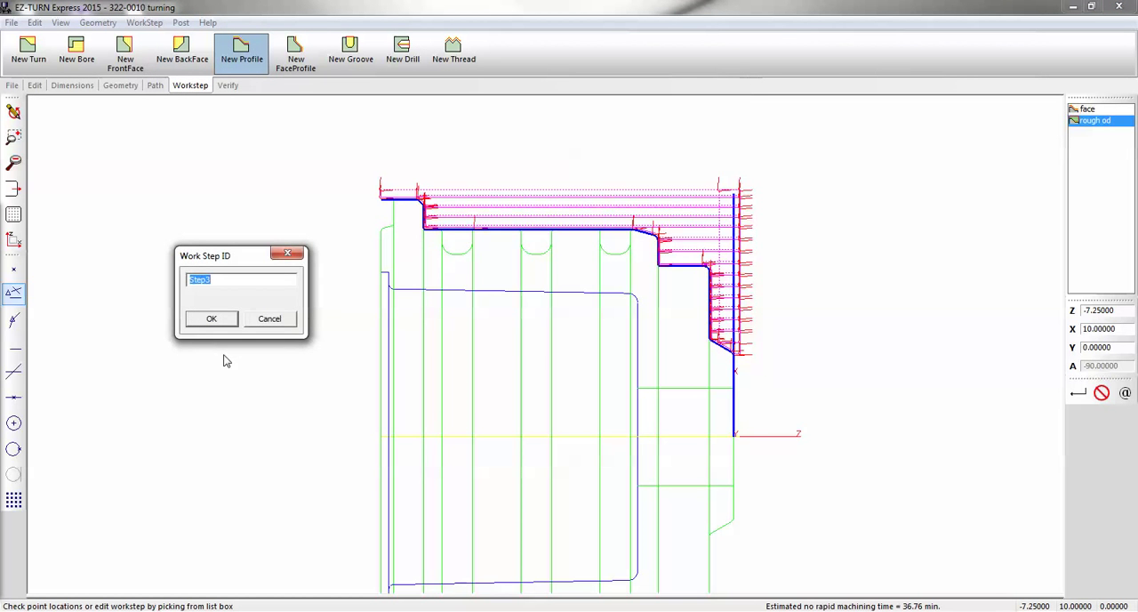
{"action": "type", "text": "finish od"}
{"action": "key", "text": "Return"}
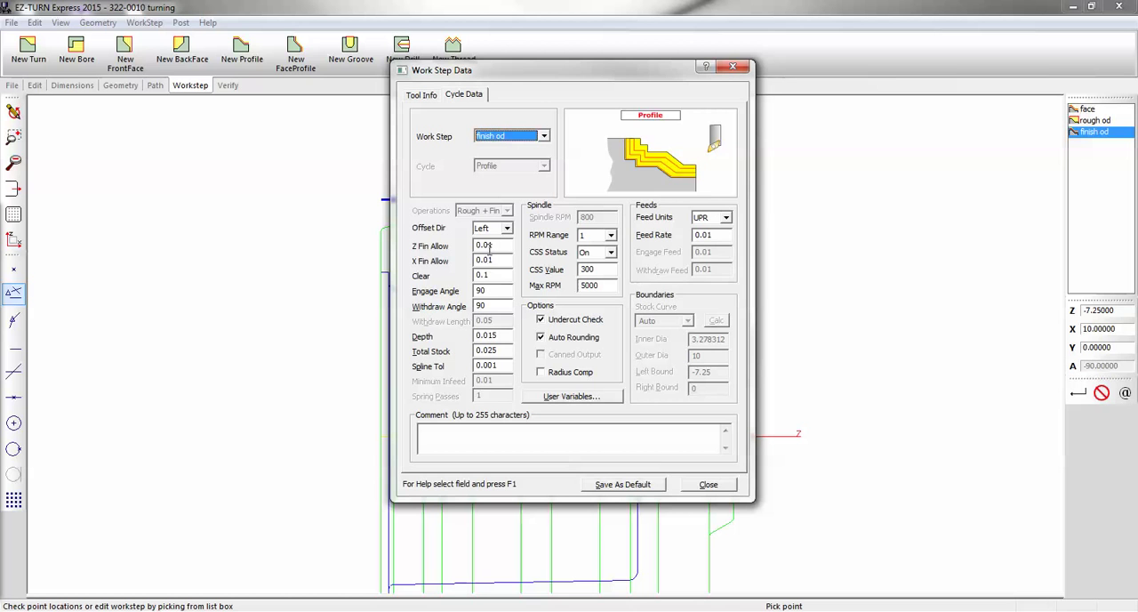
Set the finish od step's Z and X finish allowances to 0 and its engage angle to 0
{"action": "left_click", "coordinate": [489, 248]}
{"action": "type", "text": "0"}
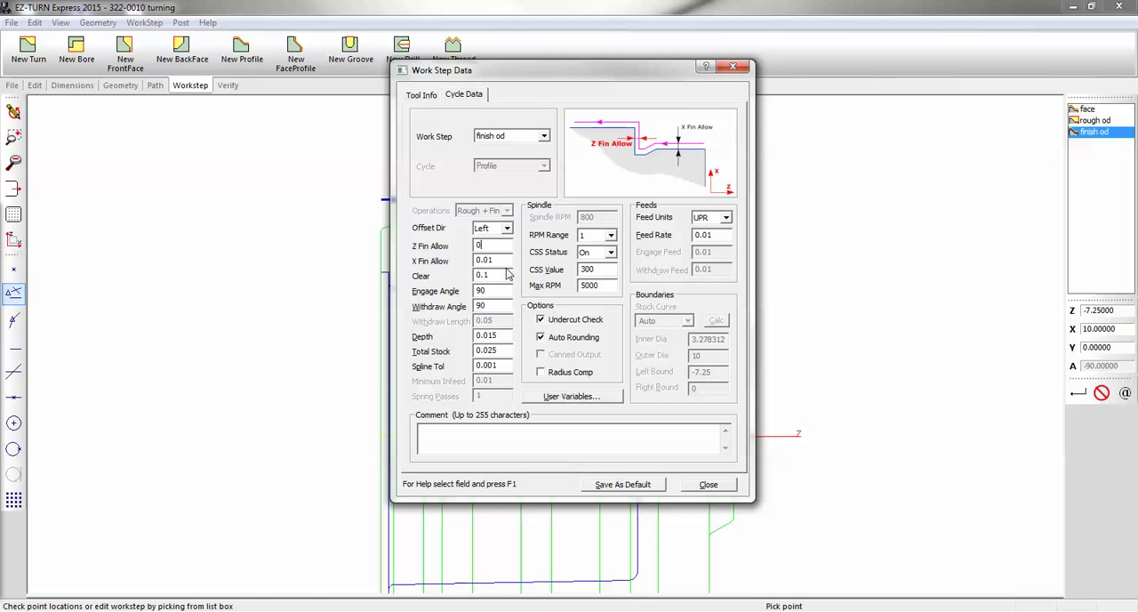
{"action": "left_click", "coordinate": [504, 261]}
{"action": "type", "text": "0"}
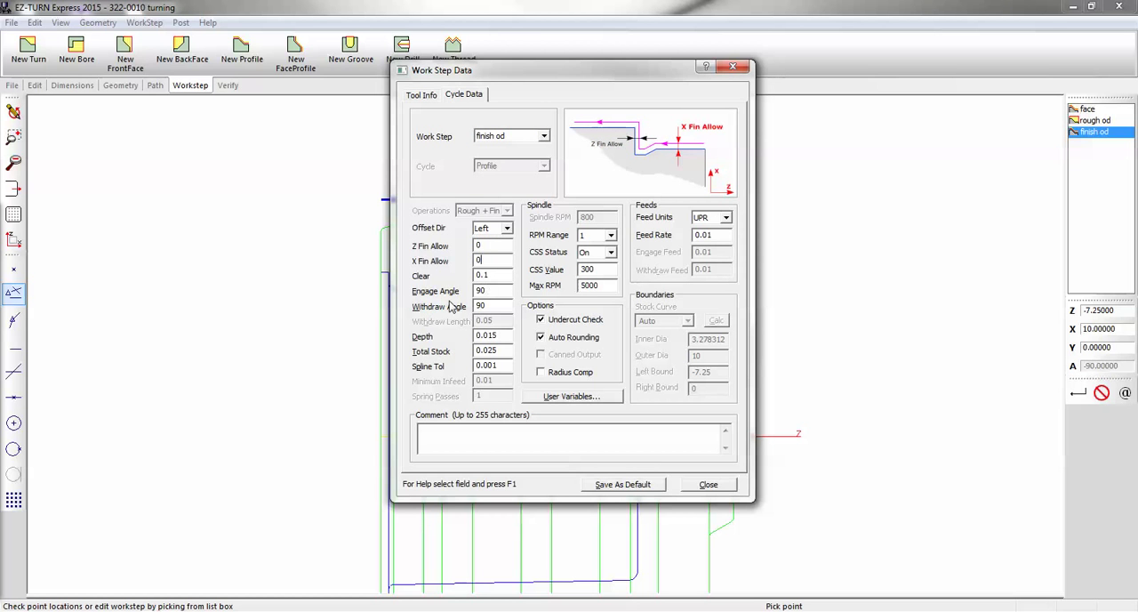
{"action": "left_click", "coordinate": [488, 291]}
{"action": "left_click_drag", "start_coordinate": [614, 78], "coordinate": [355, 66]}
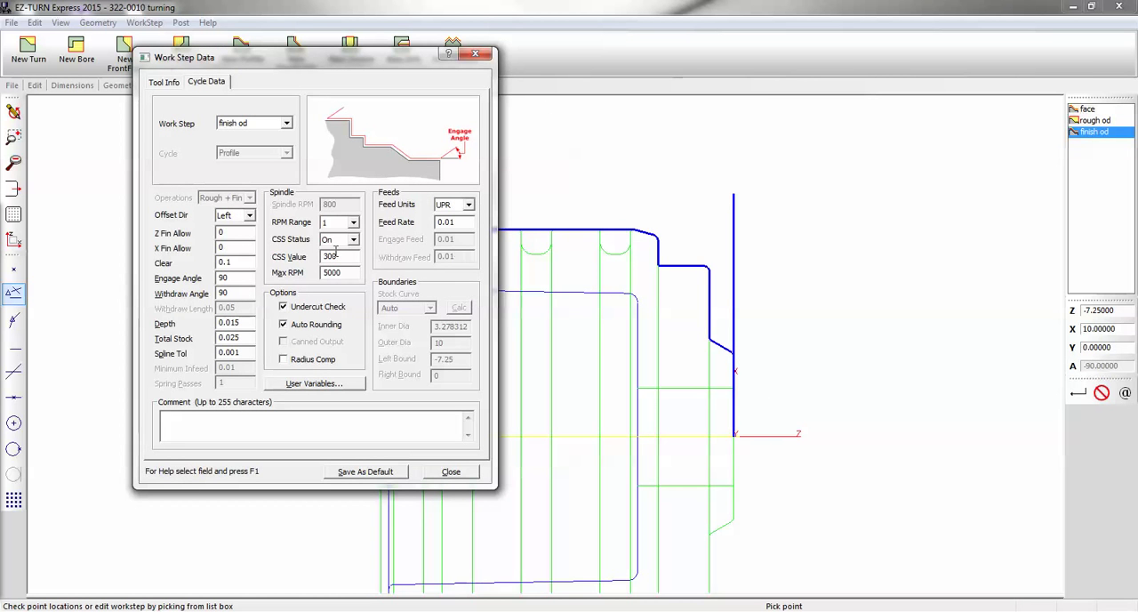
{"action": "double_click", "coordinate": [244, 278]}
{"action": "type", "text": "0"}
Check the finish od step's tool data and set its offset direction to Right
{"action": "left_click", "coordinate": [174, 86]}
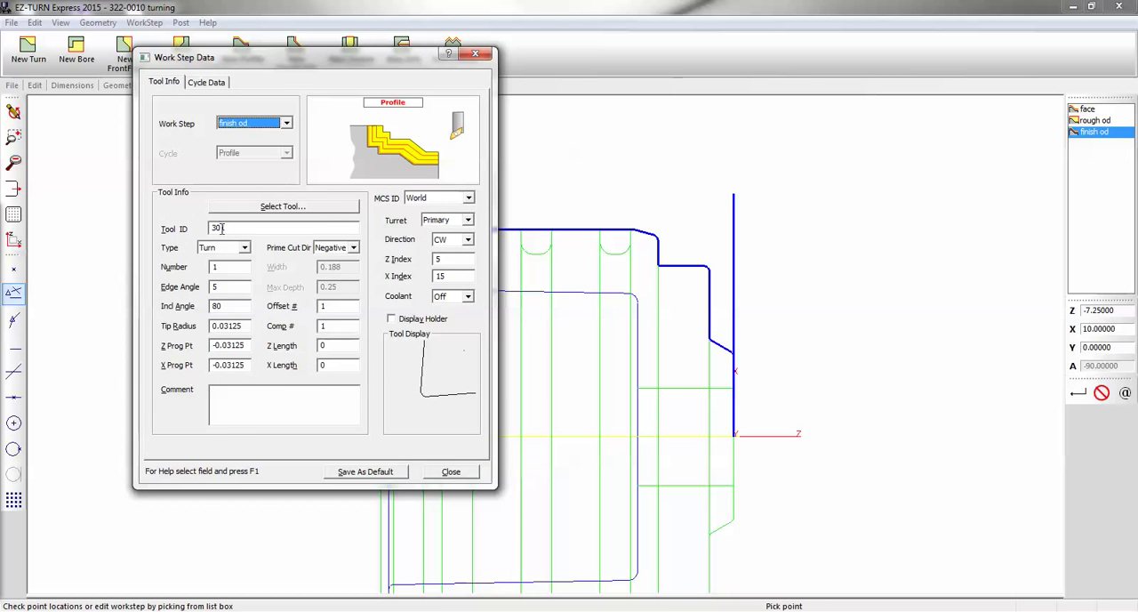
{"action": "left_click", "coordinate": [207, 84]}
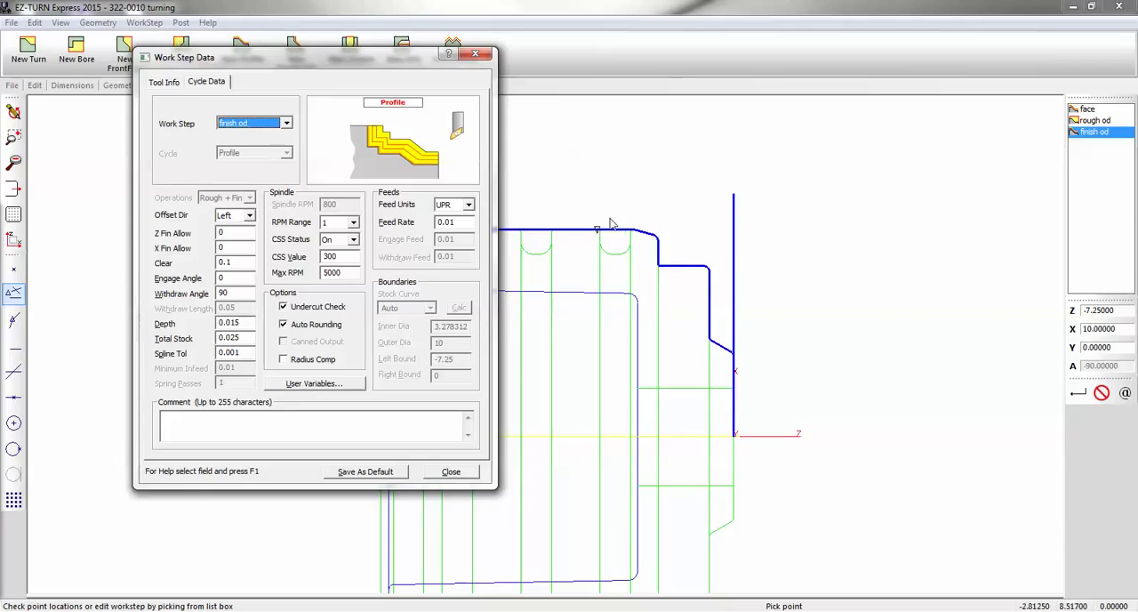
{"action": "left_click", "coordinate": [250, 215]}
{"action": "left_click", "coordinate": [246, 239]}
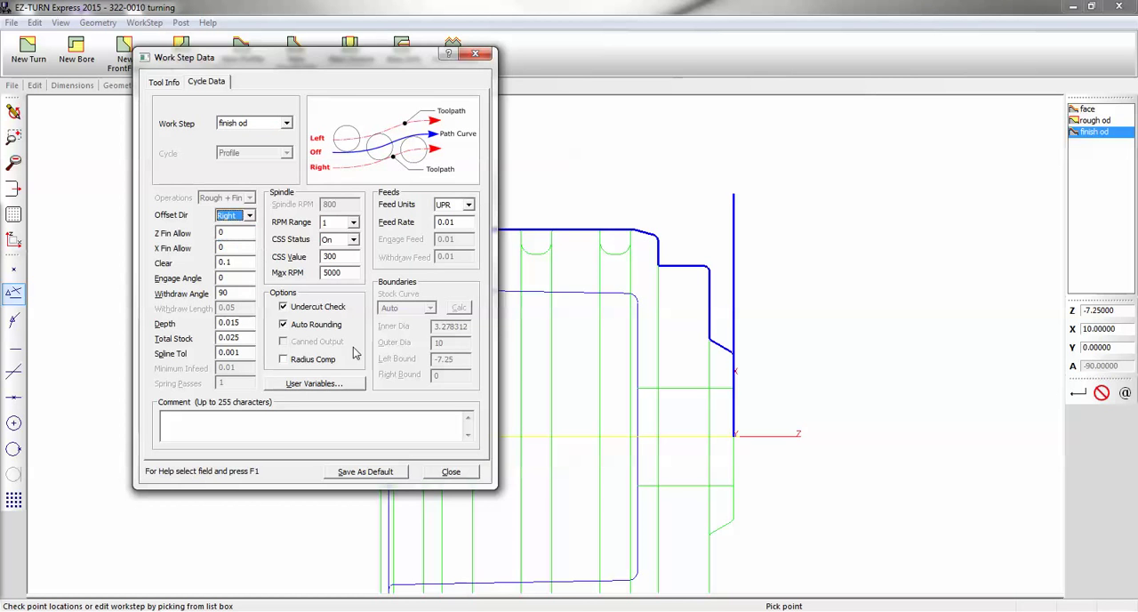
{"action": "left_click", "coordinate": [450, 471]}
Copy the rough od profile path along the part's outer contour into the finish od work step
{"action": "left_click", "coordinate": [227, 85]}
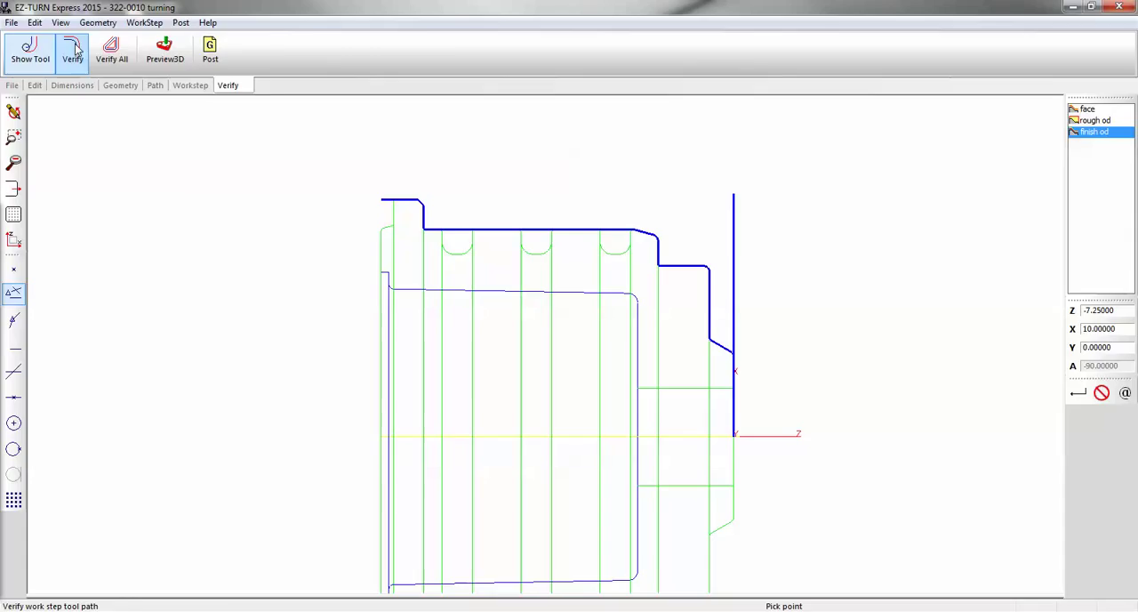
{"action": "left_click", "coordinate": [82, 59]}
{"action": "left_click", "coordinate": [154, 85]}
{"action": "left_click", "coordinate": [229, 51]}
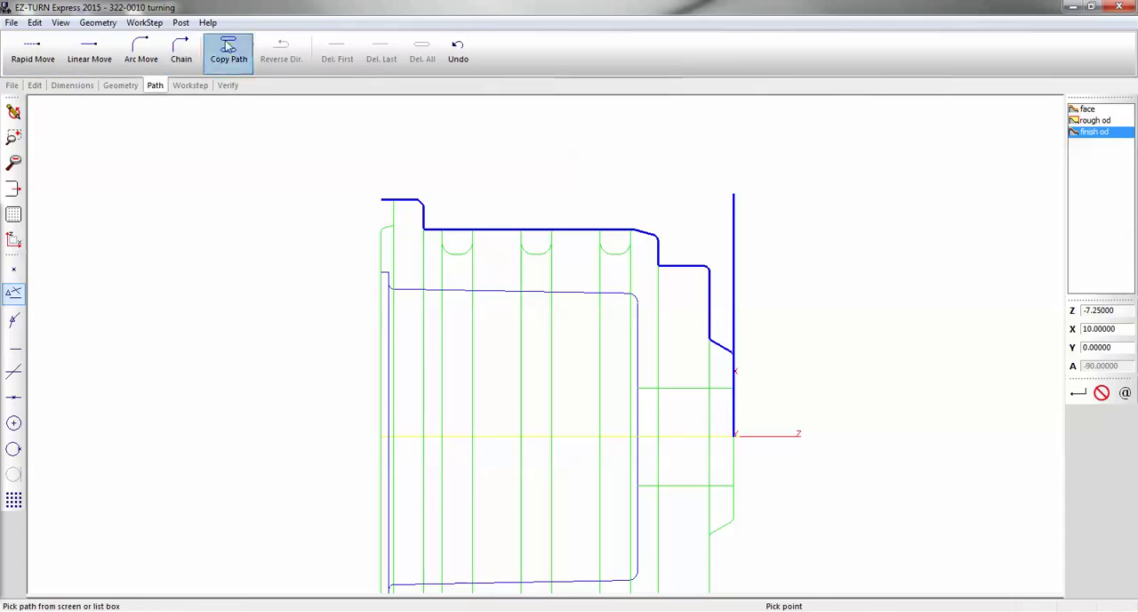
{"action": "left_click", "coordinate": [395, 200]}
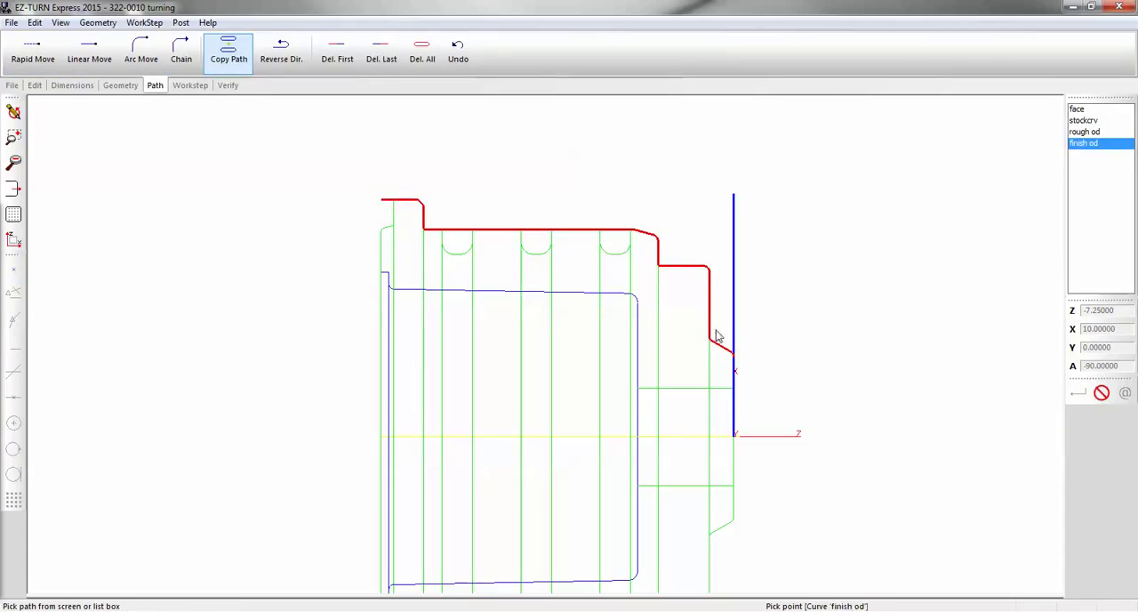
Verify the finish od toolpath and inspect the 3D preview of the cut part in the X-Z view
{"action": "left_click", "coordinate": [228, 85]}
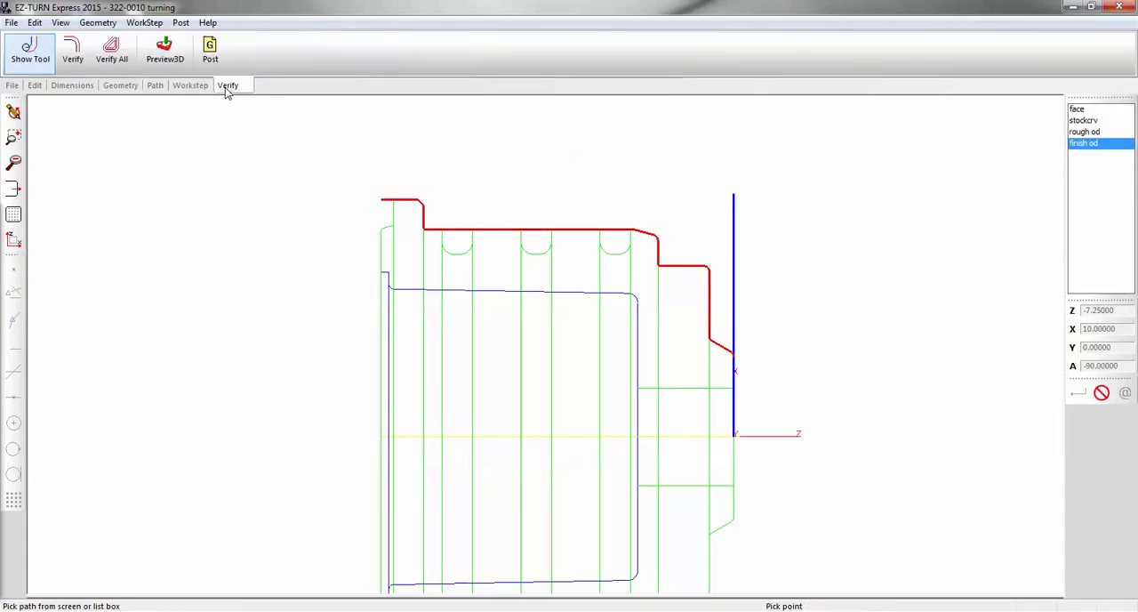
{"action": "left_click", "coordinate": [74, 53]}
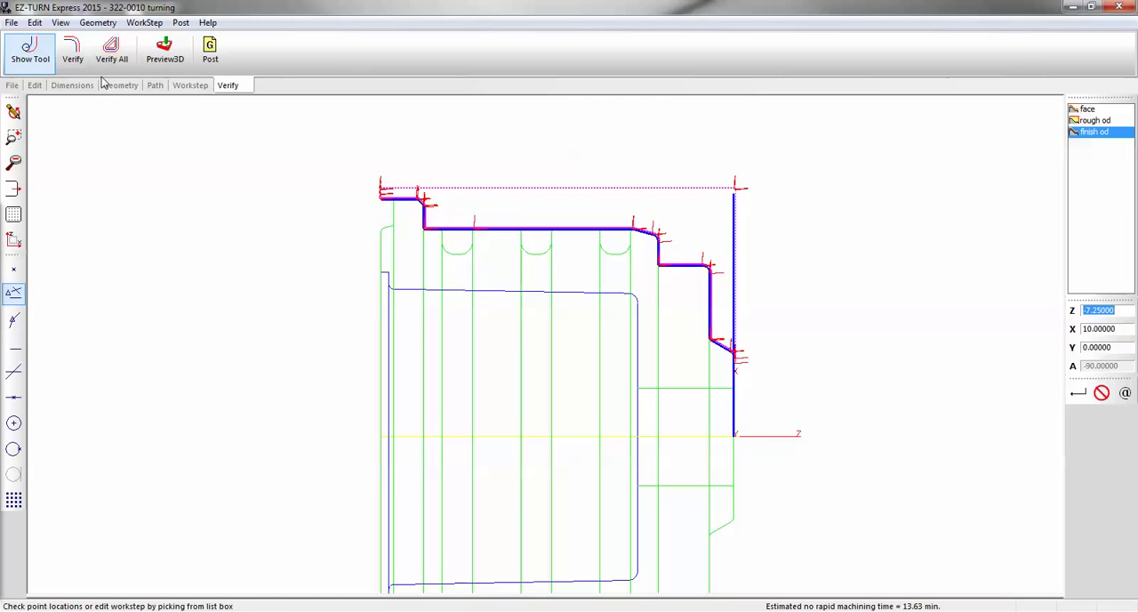
{"action": "left_click", "coordinate": [165, 60]}
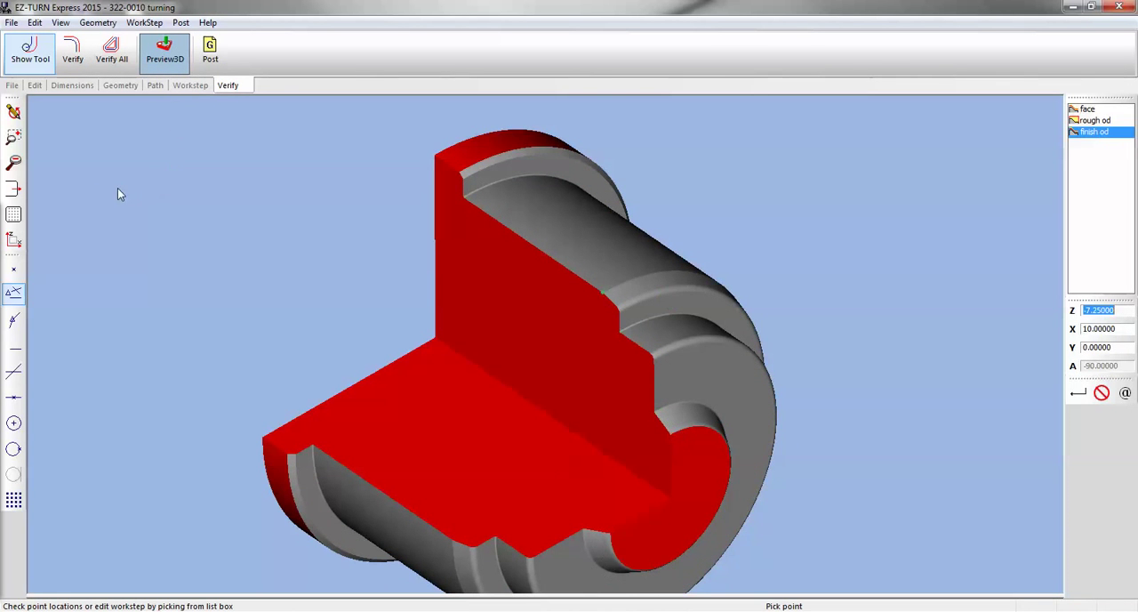
{"action": "left_click", "coordinate": [13, 239]}
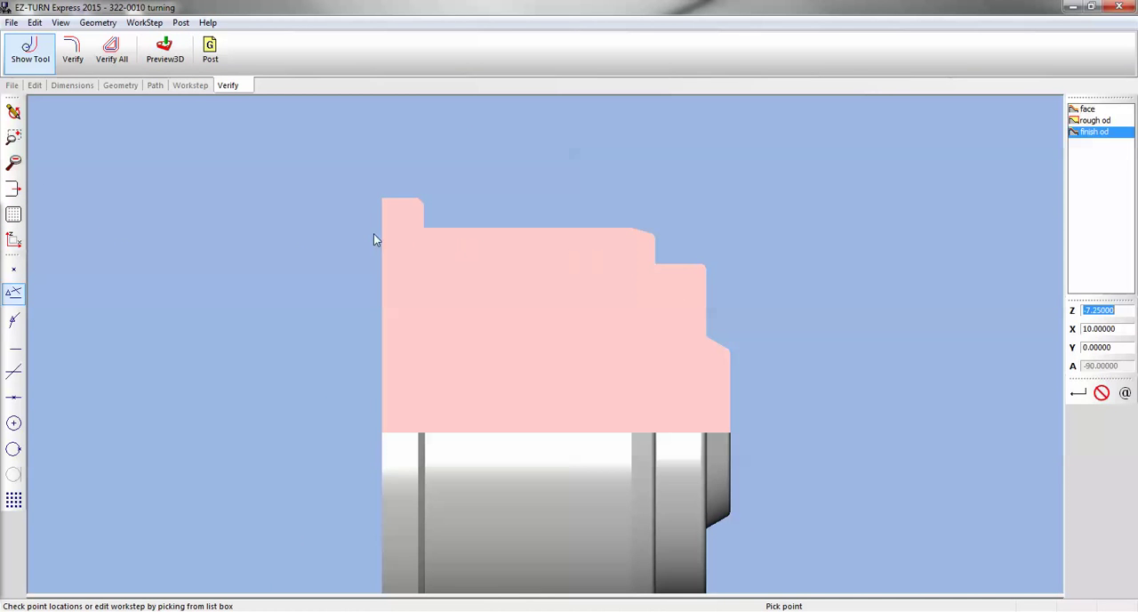
{"action": "left_click", "coordinate": [13, 112]}
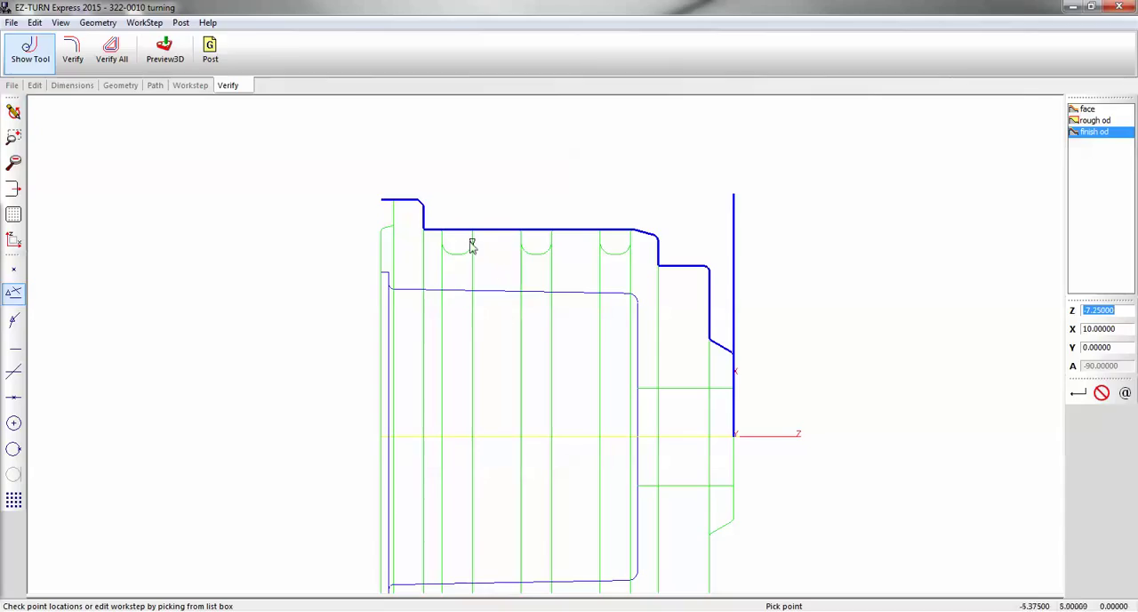
Create a new Groove work step named grooves
{"action": "left_click", "coordinate": [191, 85]}
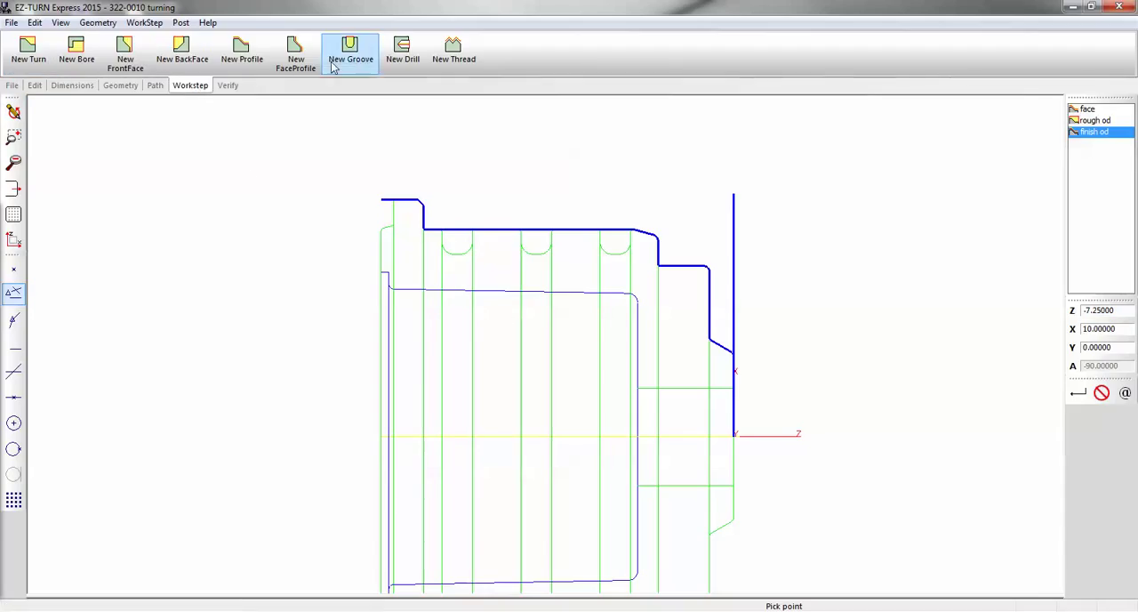
{"action": "left_click", "coordinate": [363, 54]}
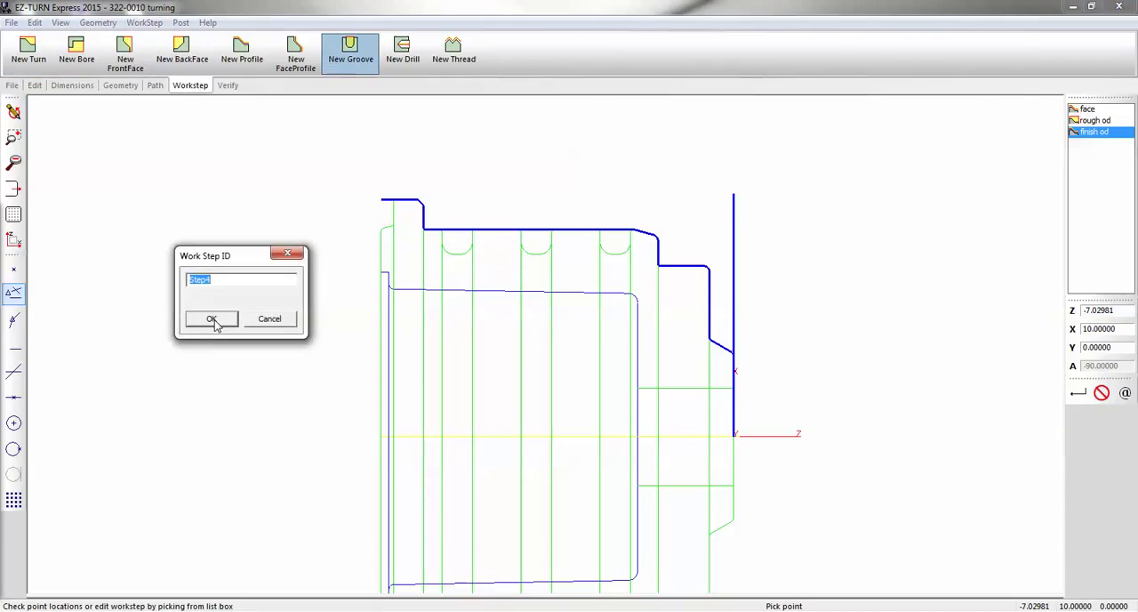
{"action": "type", "text": "grooves"}
{"action": "key", "text": "Return"}
Assign Groove tool 503 from the INCHTOOL library to the grooves work step and set its max depth to 1
{"action": "left_click", "coordinate": [174, 84]}
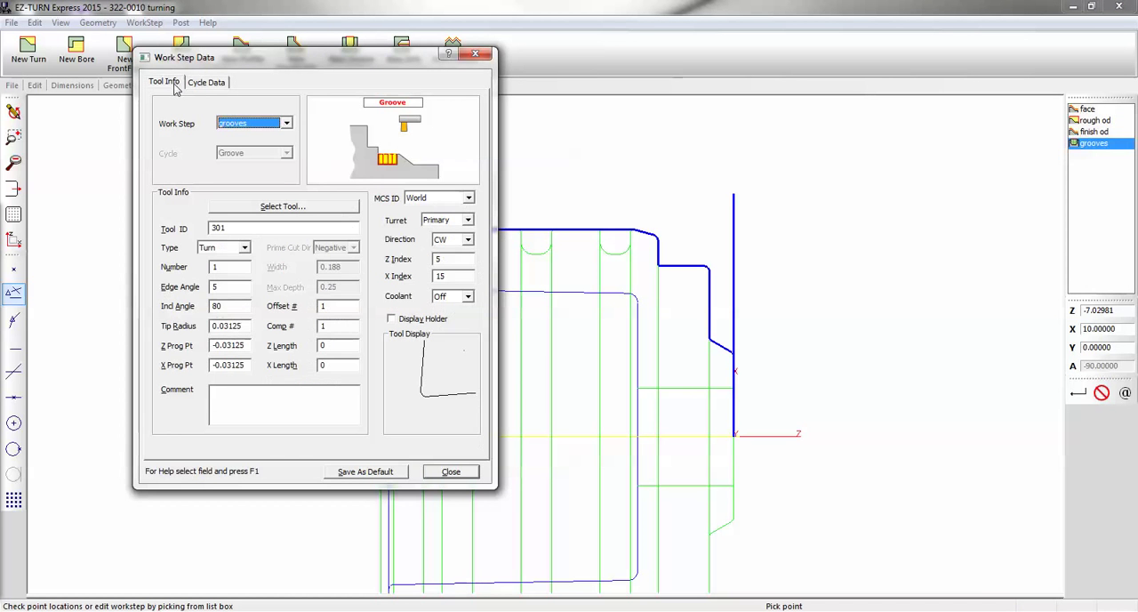
{"action": "left_click", "coordinate": [246, 249]}
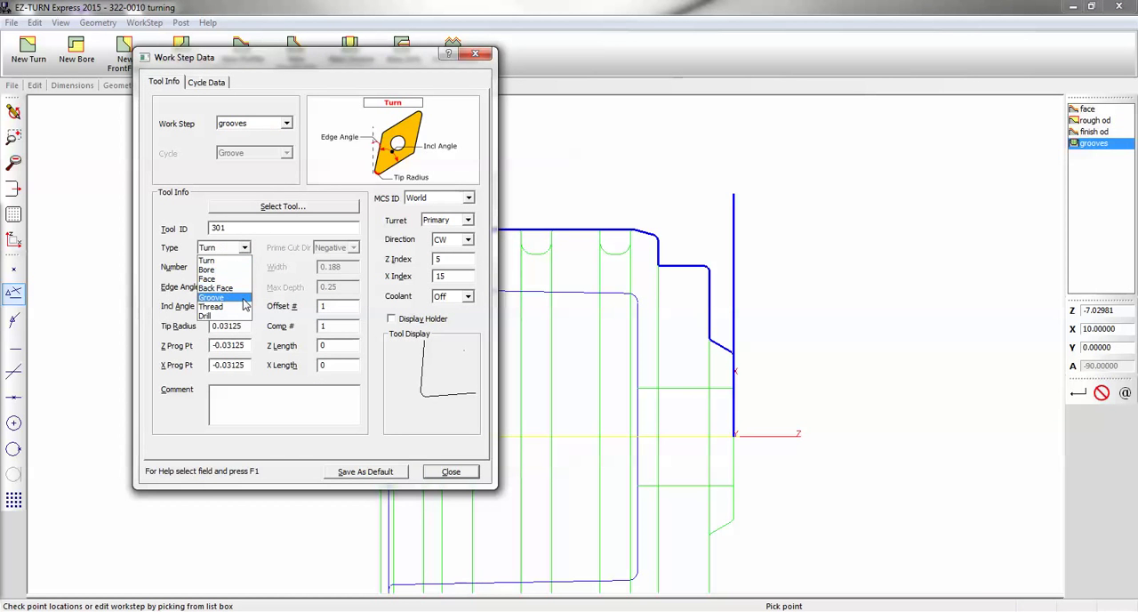
{"action": "left_click", "coordinate": [265, 210]}
{"action": "left_click", "coordinate": [264, 210]}
{"action": "left_click", "coordinate": [150, 192]}
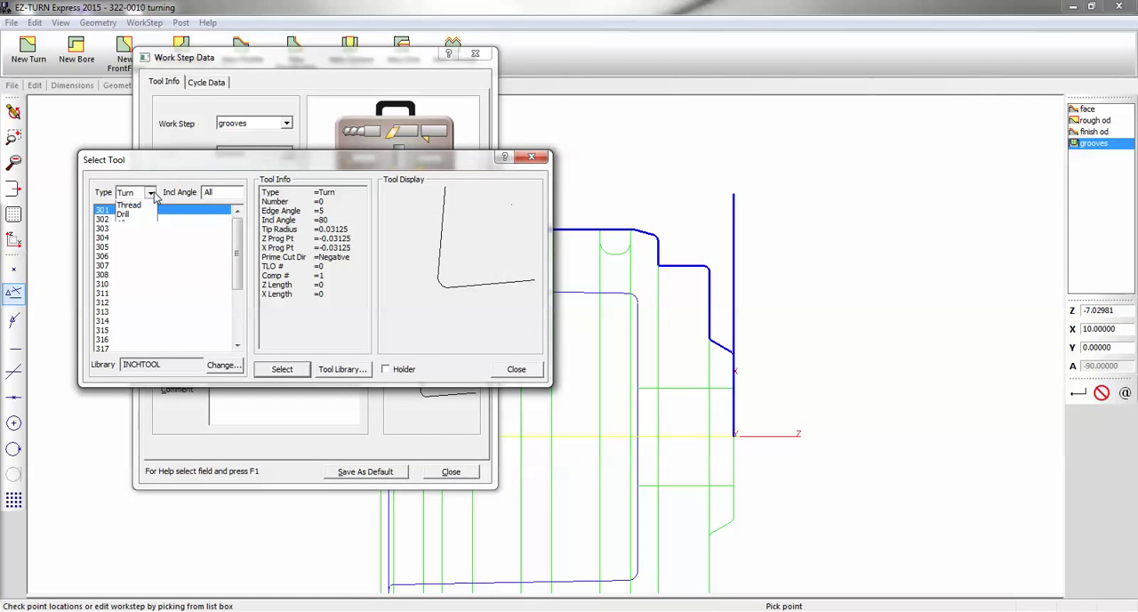
{"action": "left_click", "coordinate": [151, 249]}
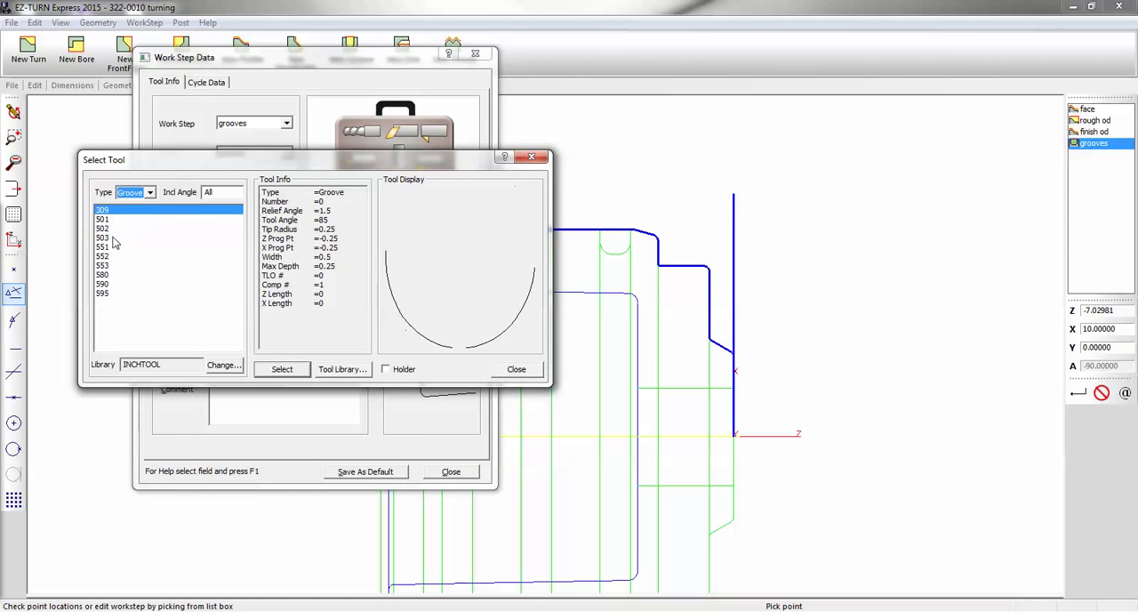
{"action": "double_click", "coordinate": [114, 237]}
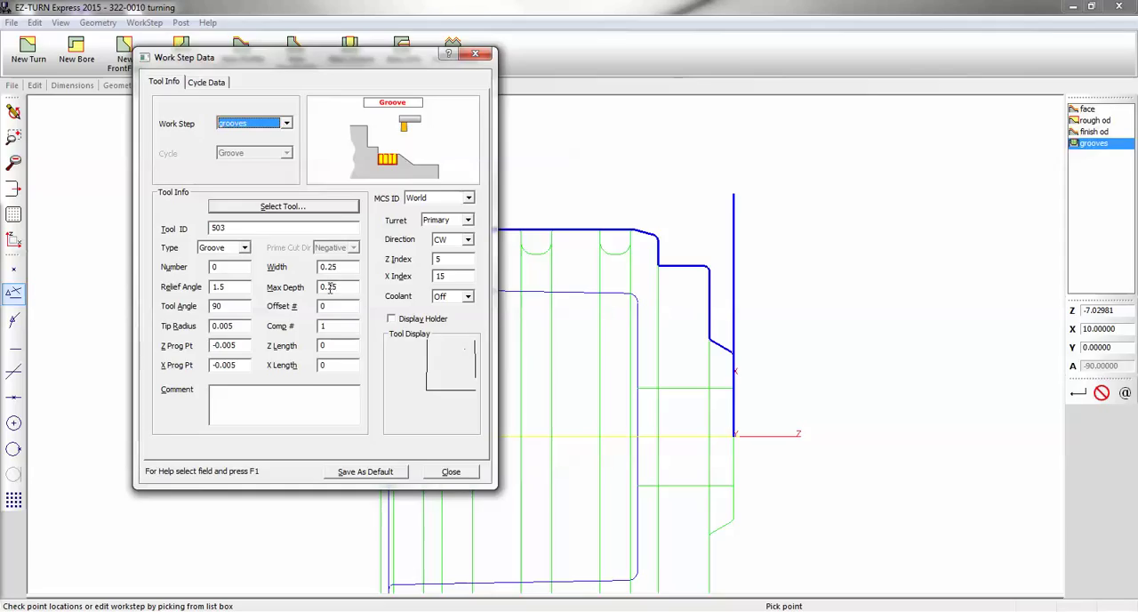
{"action": "left_click_drag", "start_coordinate": [322, 286], "coordinate": [355, 286]}
{"action": "type", "text": "1"}
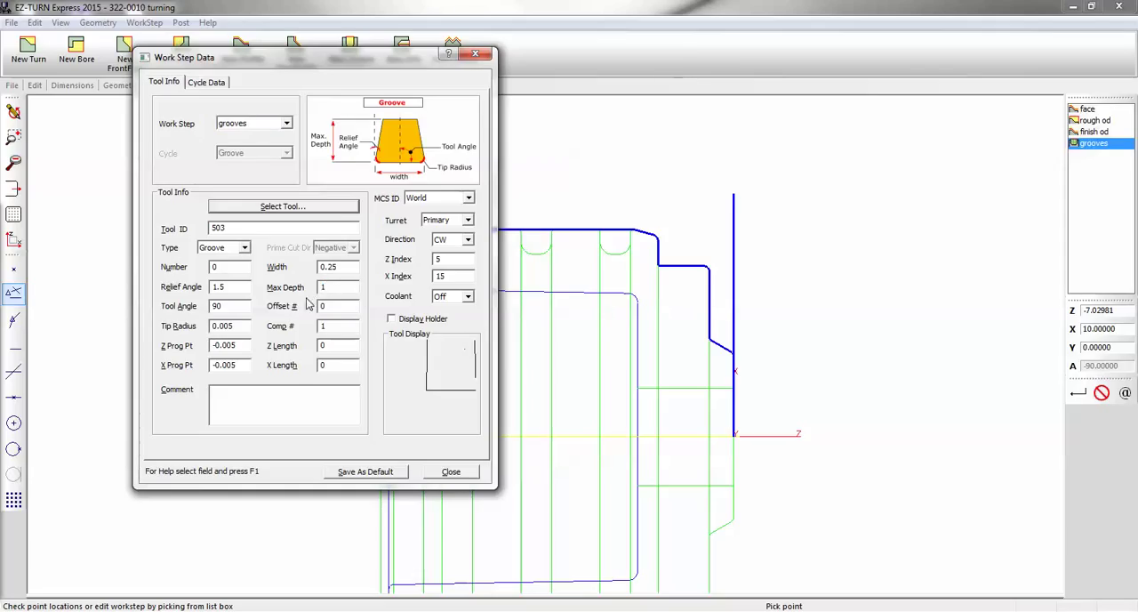
Set the grooves cycle's lift off to 0.01 and stepover to 80 percent, and close the work step data
{"action": "left_click", "coordinate": [207, 82]}
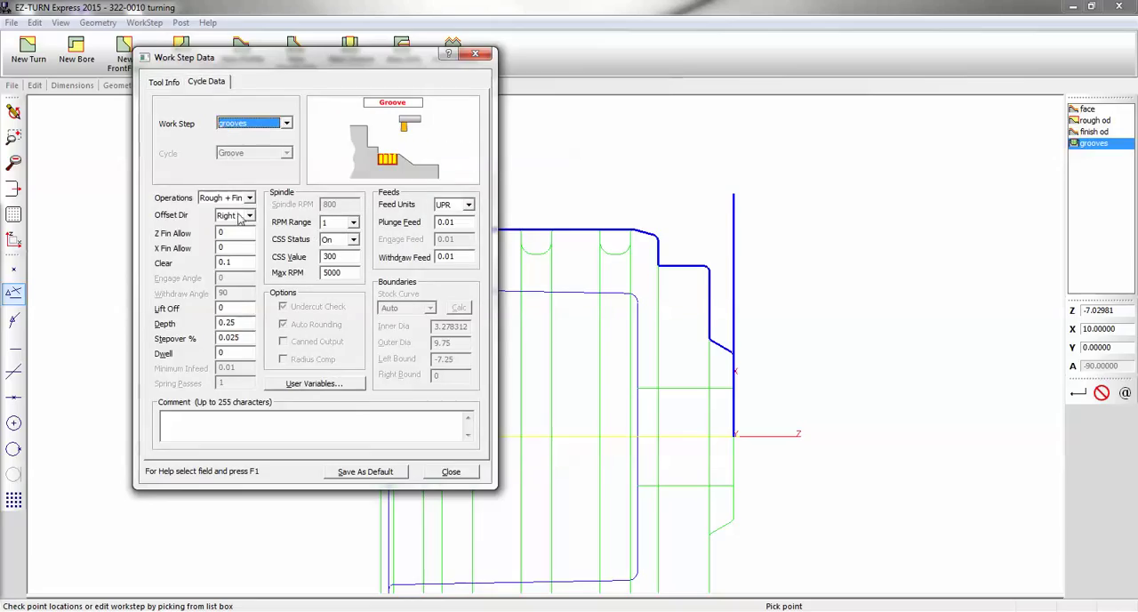
{"action": "left_click", "coordinate": [239, 307]}
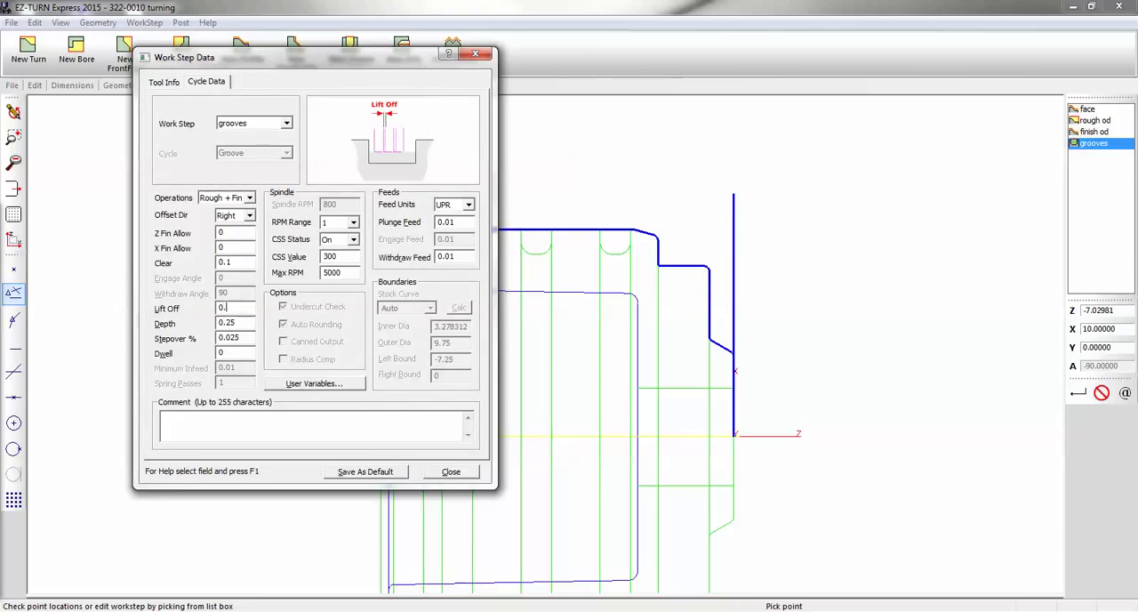
{"action": "left_click", "coordinate": [241, 323]}
{"action": "double_click", "coordinate": [241, 338]}
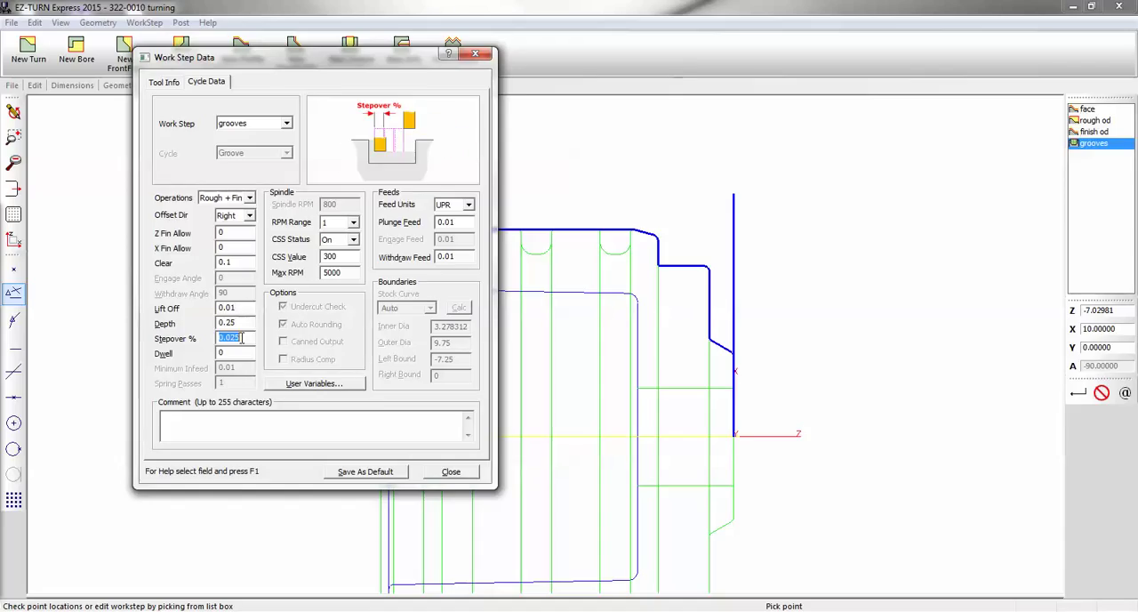
{"action": "type", "text": "80"}
{"action": "left_click", "coordinate": [450, 471]}
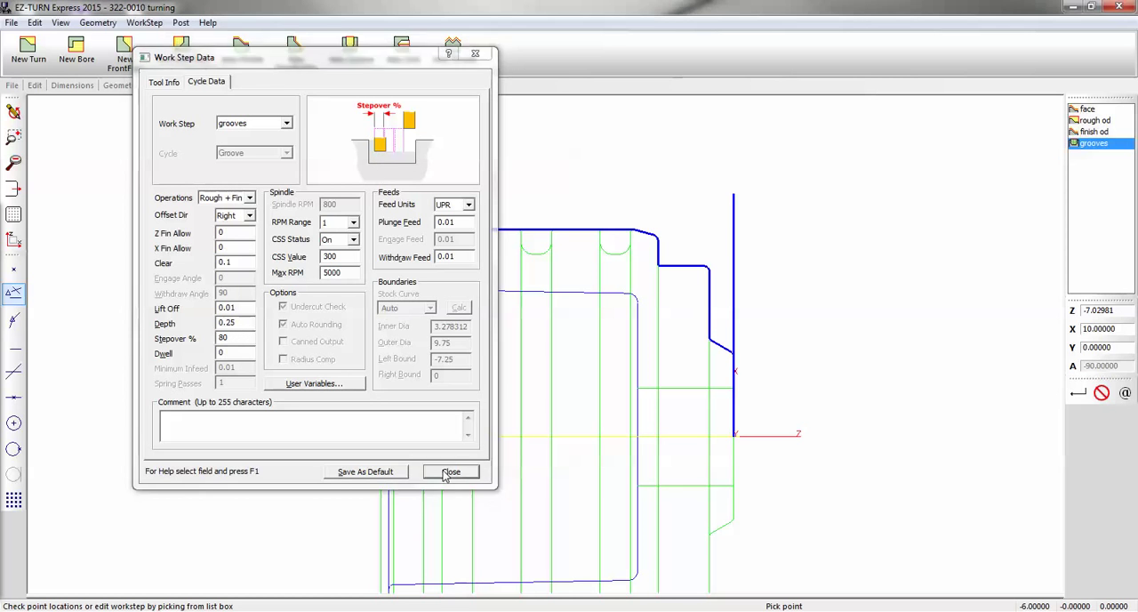
Trace the groove nearest the part's front face with Arc Move path links, from its front edge to its rear edge
{"action": "left_click", "coordinate": [156, 85]}
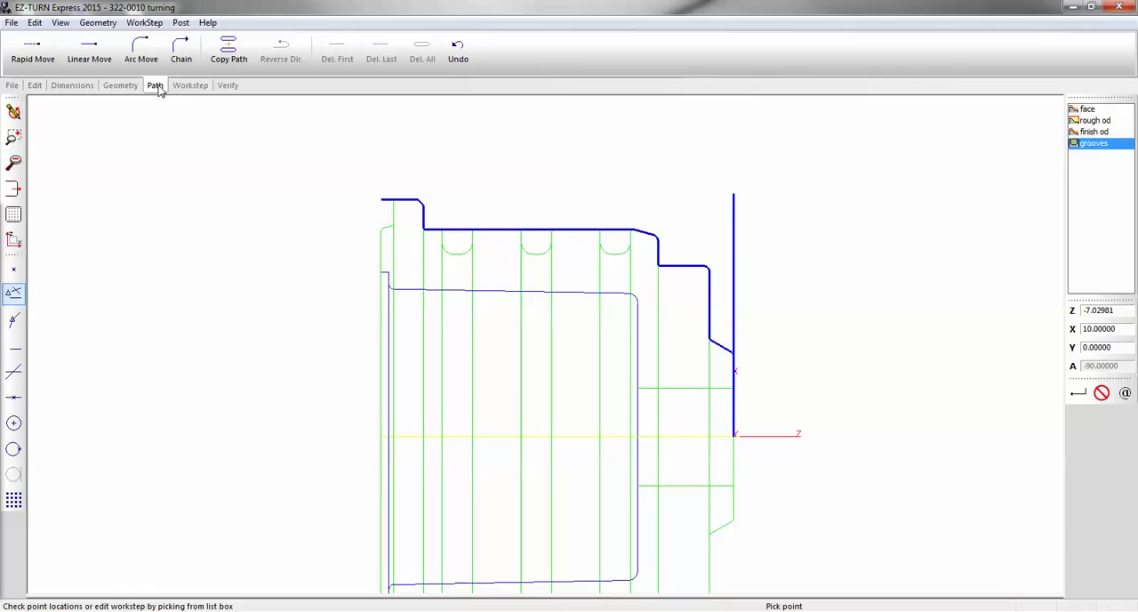
{"action": "left_click", "coordinate": [140, 51]}
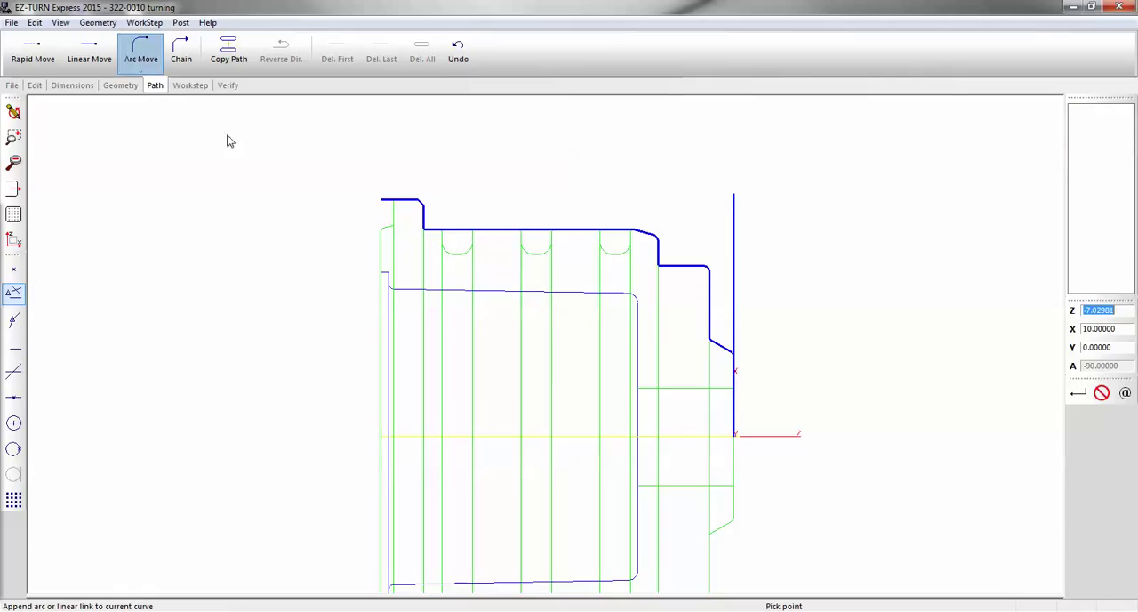
{"action": "left_click", "coordinate": [638, 238]}
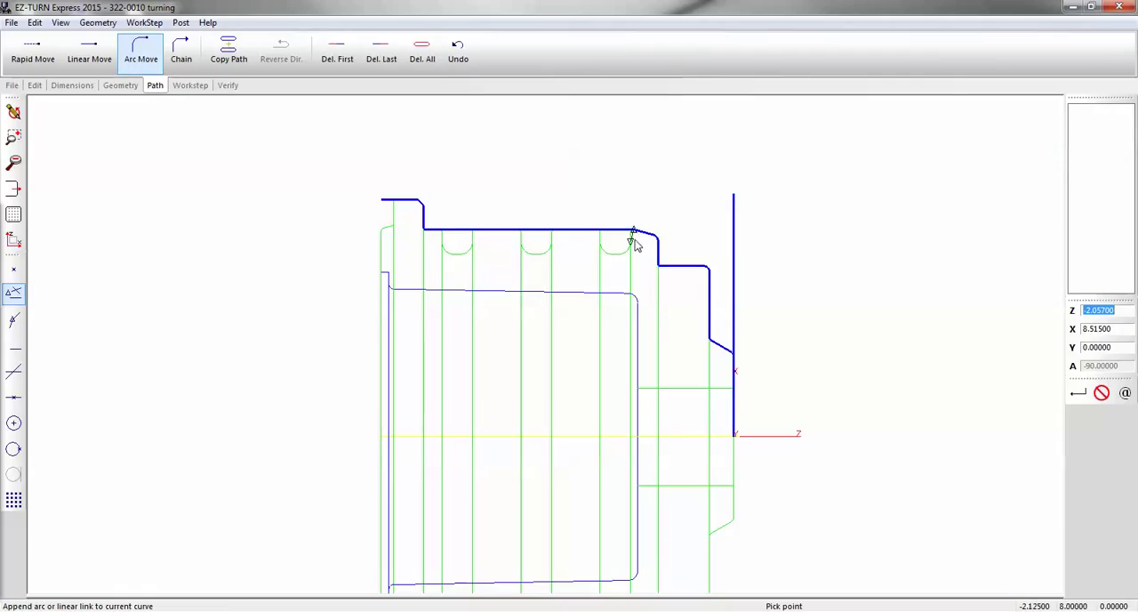
{"action": "left_click", "coordinate": [635, 238]}
{"action": "left_click", "coordinate": [620, 251]}
{"action": "left_click", "coordinate": [610, 250]}
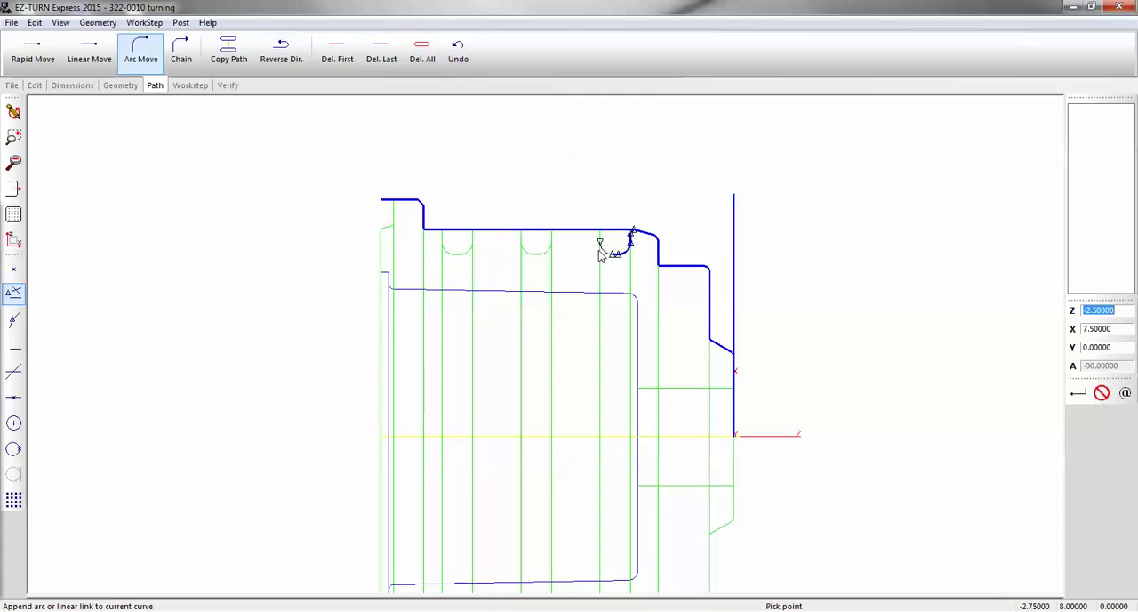
{"action": "left_click", "coordinate": [599, 248]}
{"action": "left_click", "coordinate": [594, 238]}
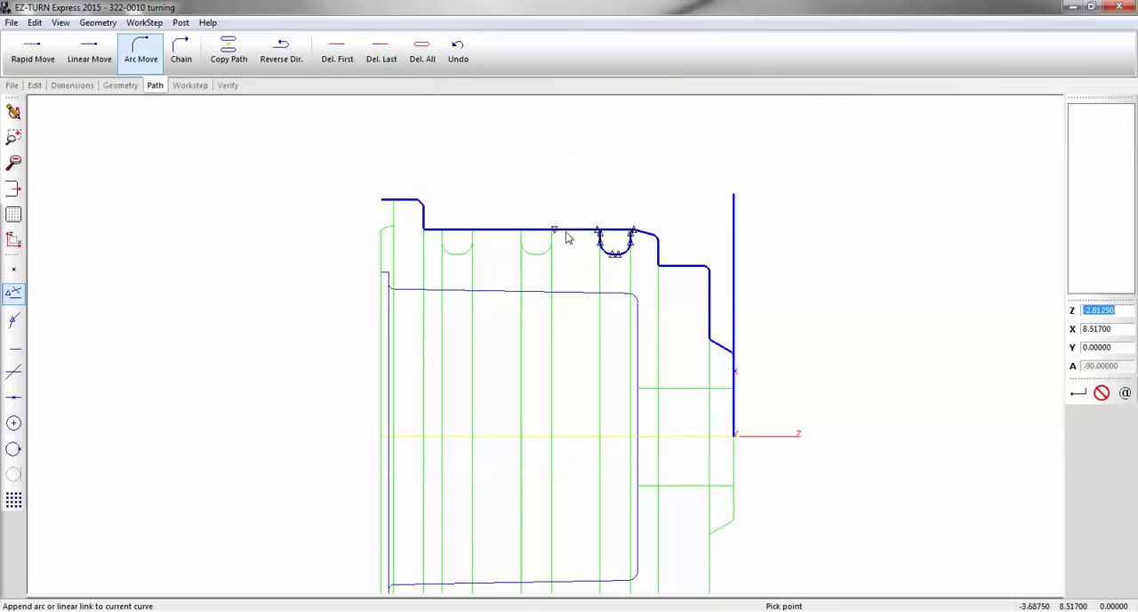
Add a rapid move to the front edge of the middle groove and trace its contour with arc moves
{"action": "left_click", "coordinate": [32, 51]}
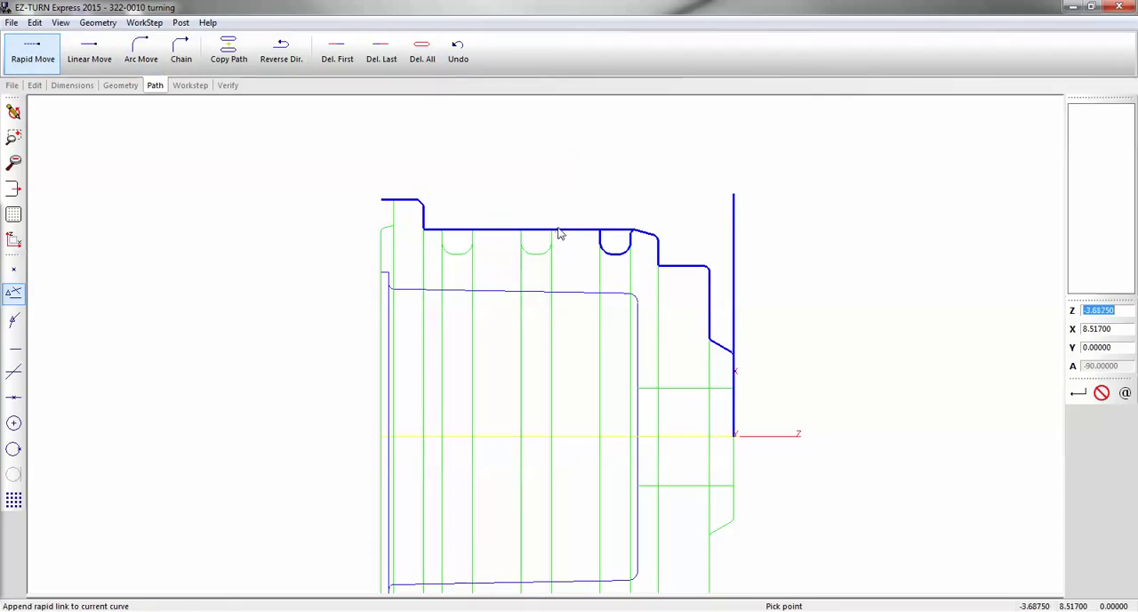
{"action": "left_click", "coordinate": [140, 51]}
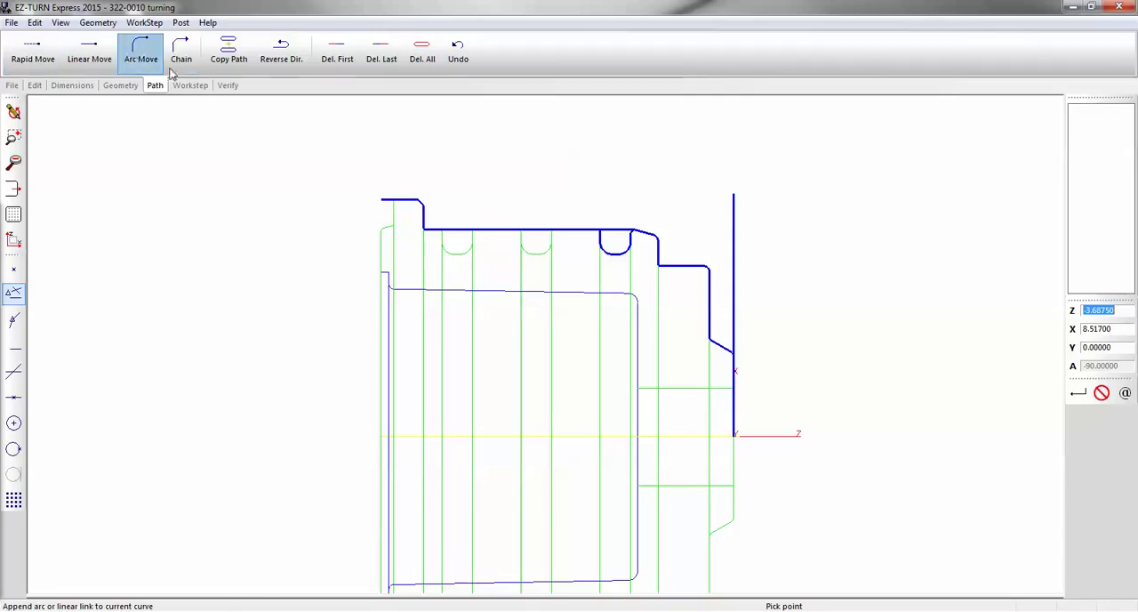
{"action": "left_click", "coordinate": [535, 255]}
{"action": "left_click", "coordinate": [522, 241]}
{"action": "left_click", "coordinate": [516, 233]}
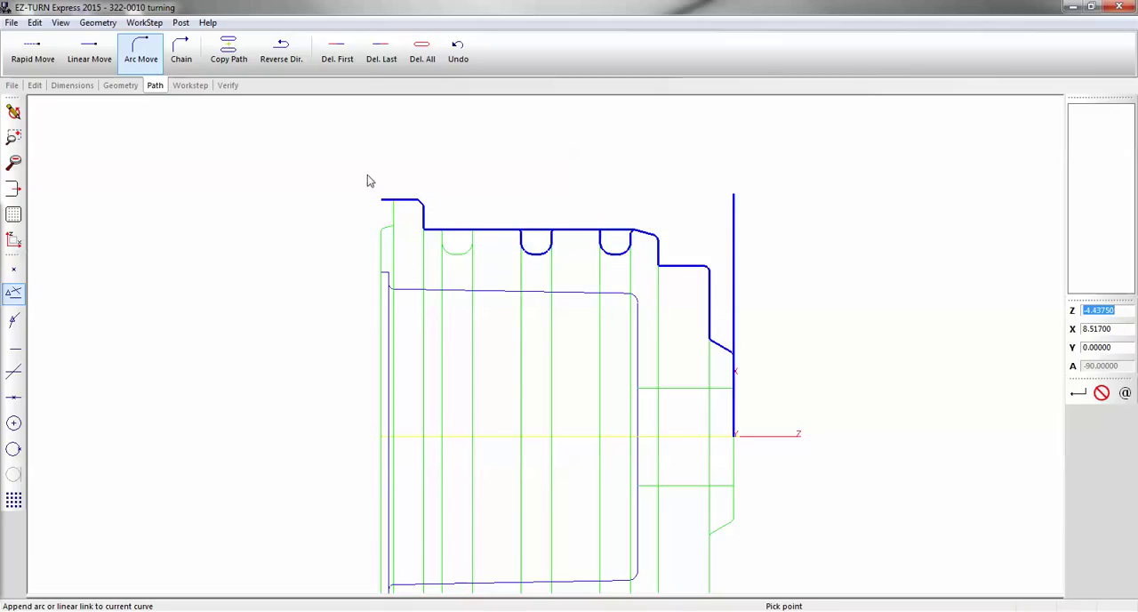
Rapid to the groove nearest the flange, trace its contour with arc moves, and end the path with a rapid move to Z0, X10
{"action": "left_click", "coordinate": [33, 52]}
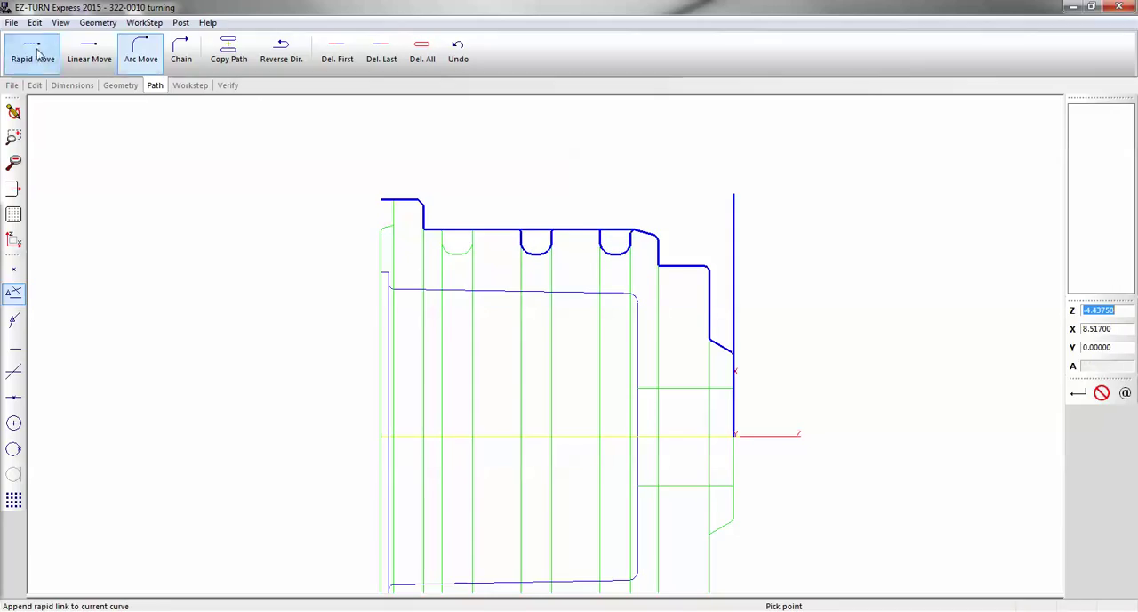
{"action": "left_click", "coordinate": [478, 233]}
{"action": "left_click", "coordinate": [141, 53]}
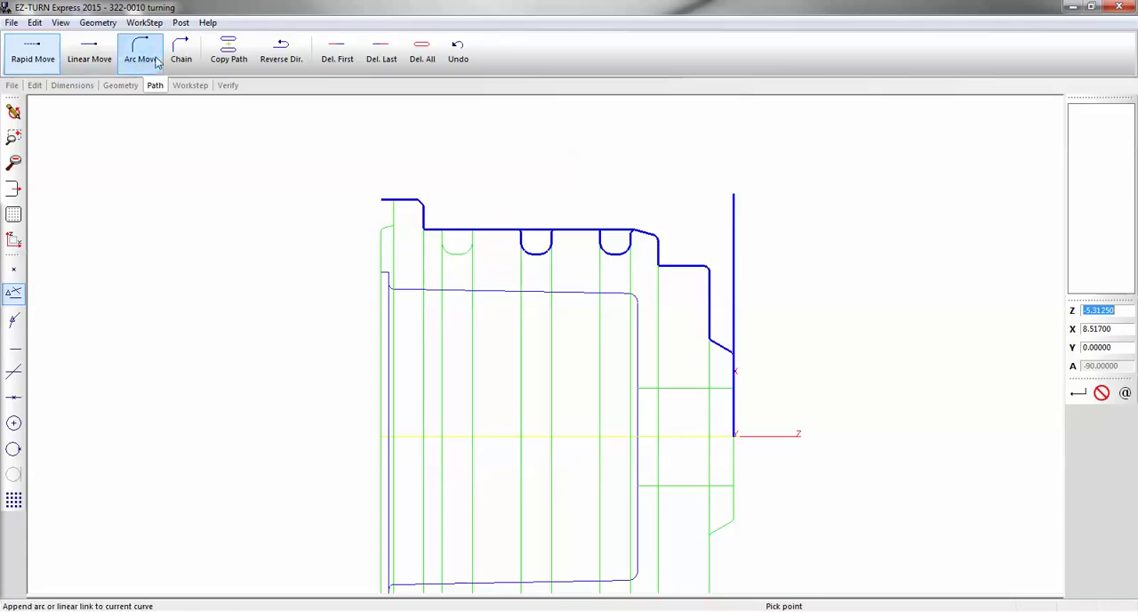
{"action": "left_click", "coordinate": [474, 241]}
{"action": "left_click", "coordinate": [474, 248]}
{"action": "left_click", "coordinate": [465, 254]}
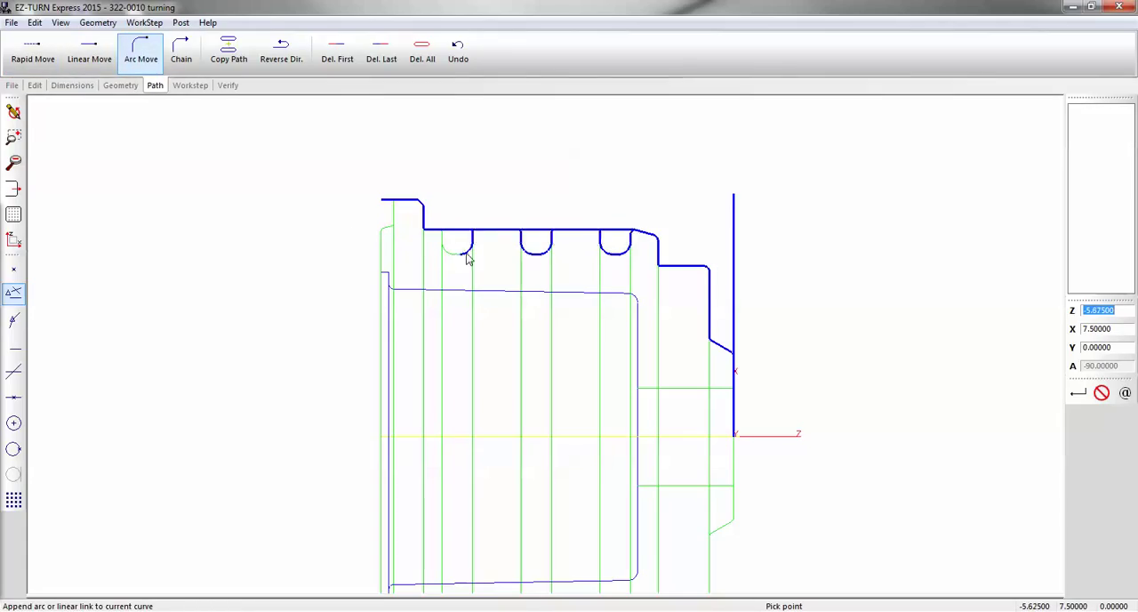
{"action": "left_click", "coordinate": [452, 253]}
{"action": "left_click", "coordinate": [439, 245]}
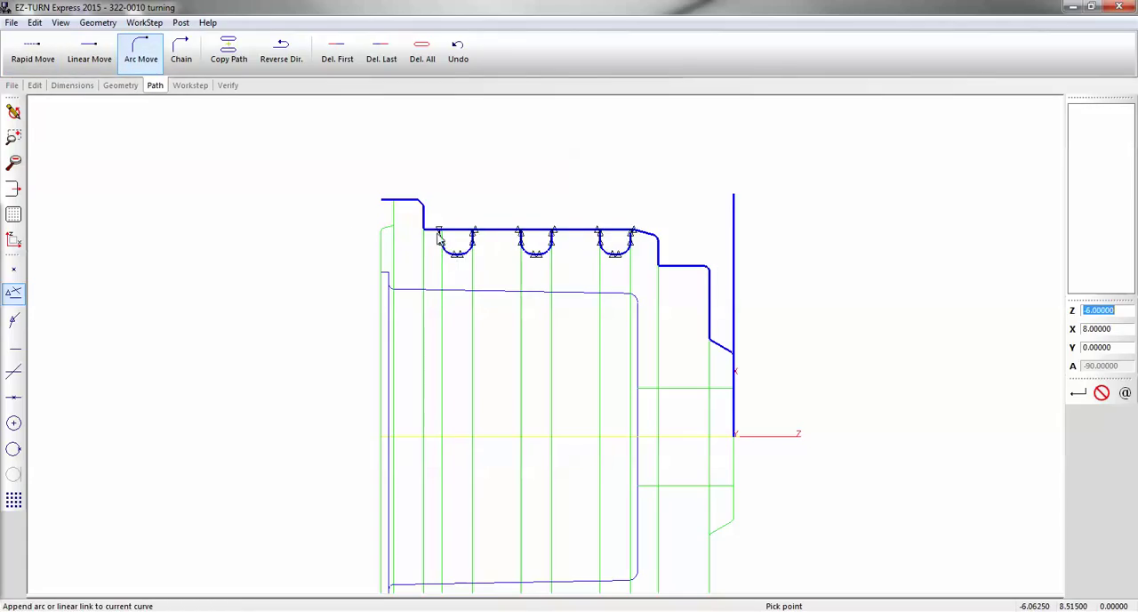
{"action": "left_click", "coordinate": [442, 233]}
{"action": "left_click", "coordinate": [438, 231]}
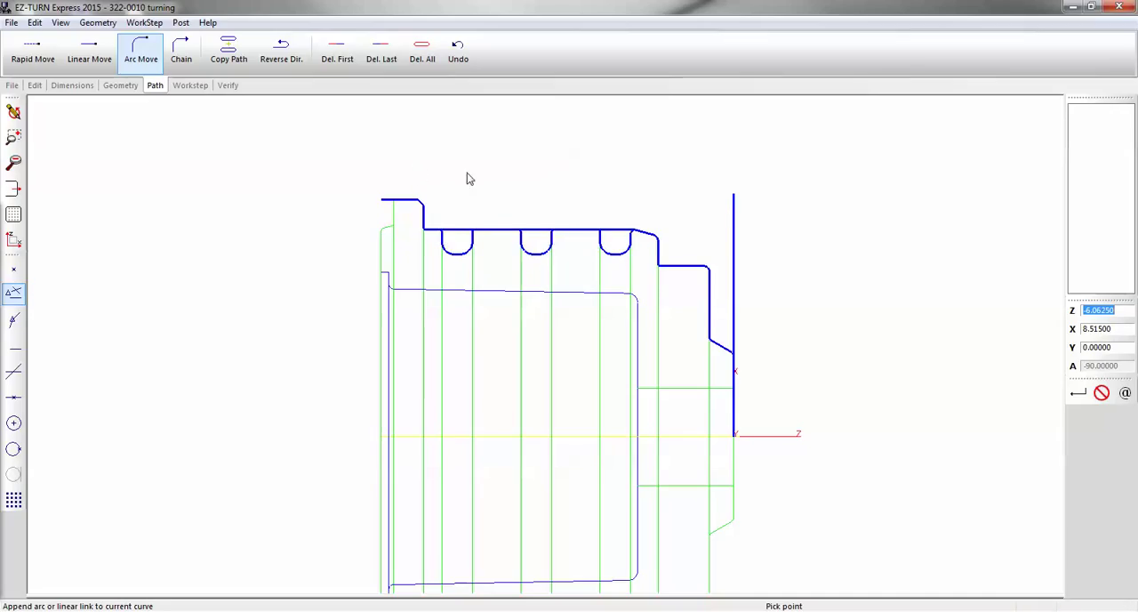
{"action": "left_click", "coordinate": [33, 52]}
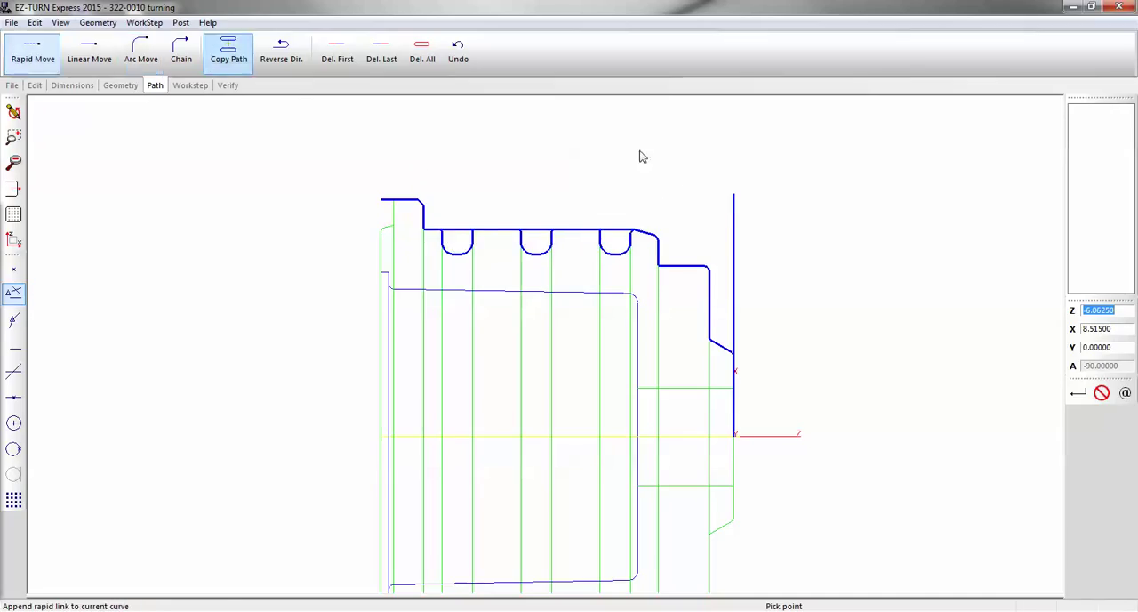
{"action": "left_click", "coordinate": [735, 194]}
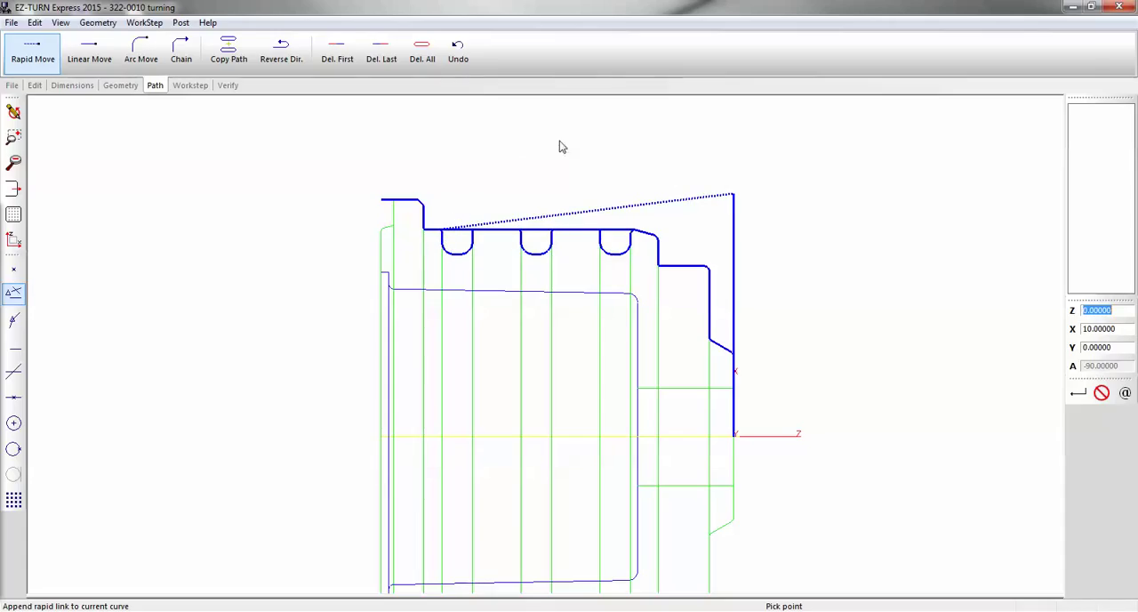
Verify the grooves toolpath and inspect the 3D preview of the grooved part in the X-Z view and rotated
{"action": "left_click", "coordinate": [228, 85]}
{"action": "left_click", "coordinate": [72, 52]}
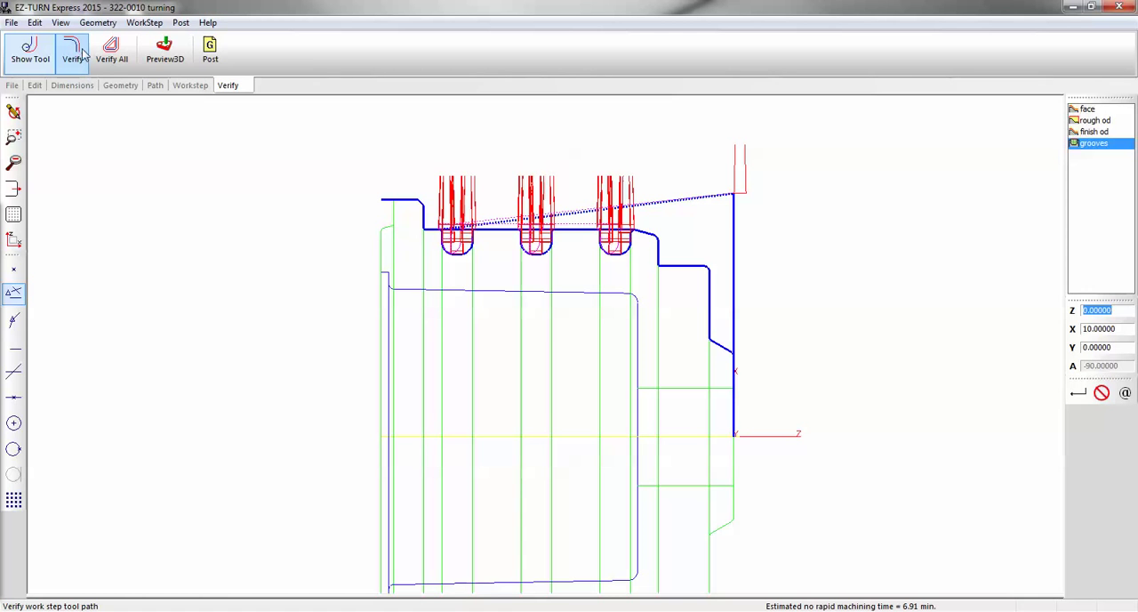
{"action": "left_click", "coordinate": [165, 51]}
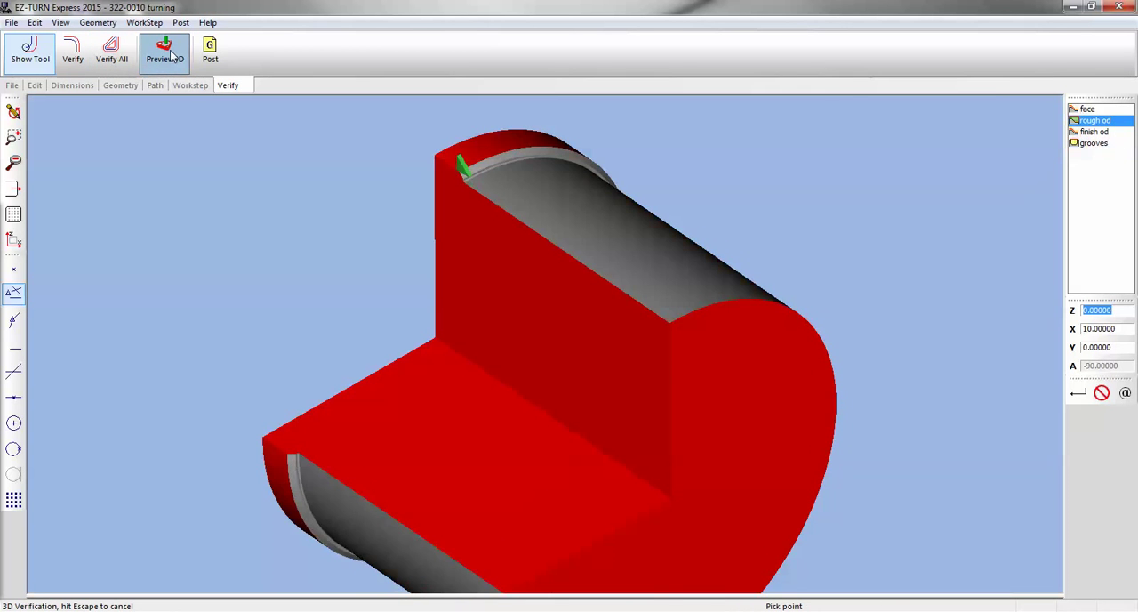
{"action": "left_click", "coordinate": [13, 240]}
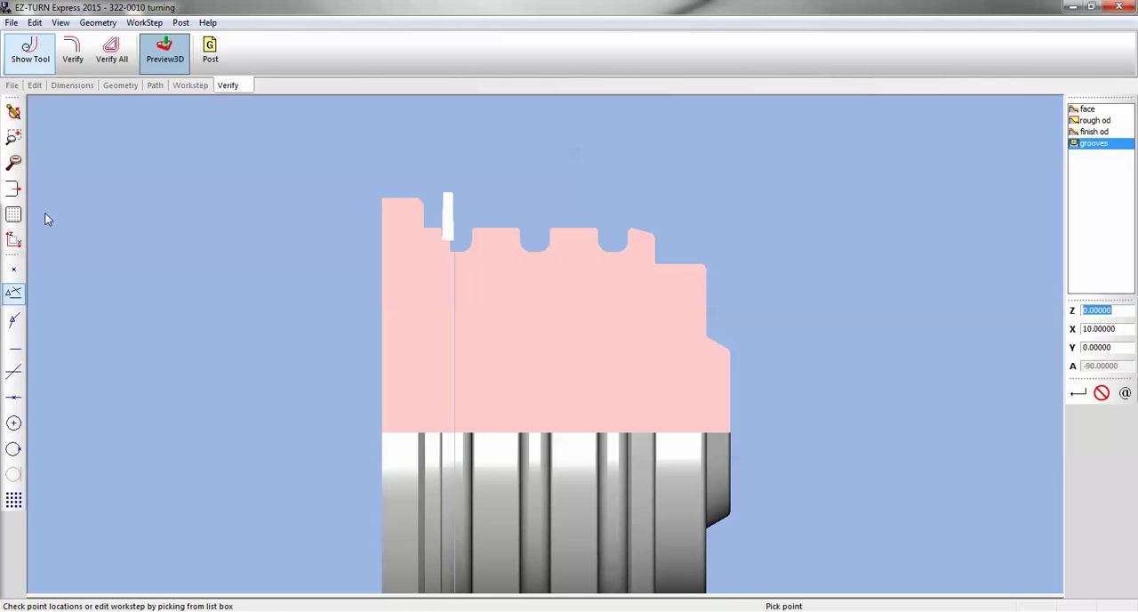
{"action": "mouse_move", "coordinate": [587, 354]}
{"action": "left_mouse_down"}
{"action": "mouse_move", "coordinate": [549, 391]}
{"action": "mouse_move", "coordinate": [433, 389]}
{"action": "mouse_move", "coordinate": [528, 399]}
{"action": "mouse_move", "coordinate": [536, 386]}
{"action": "left_mouse_up"}
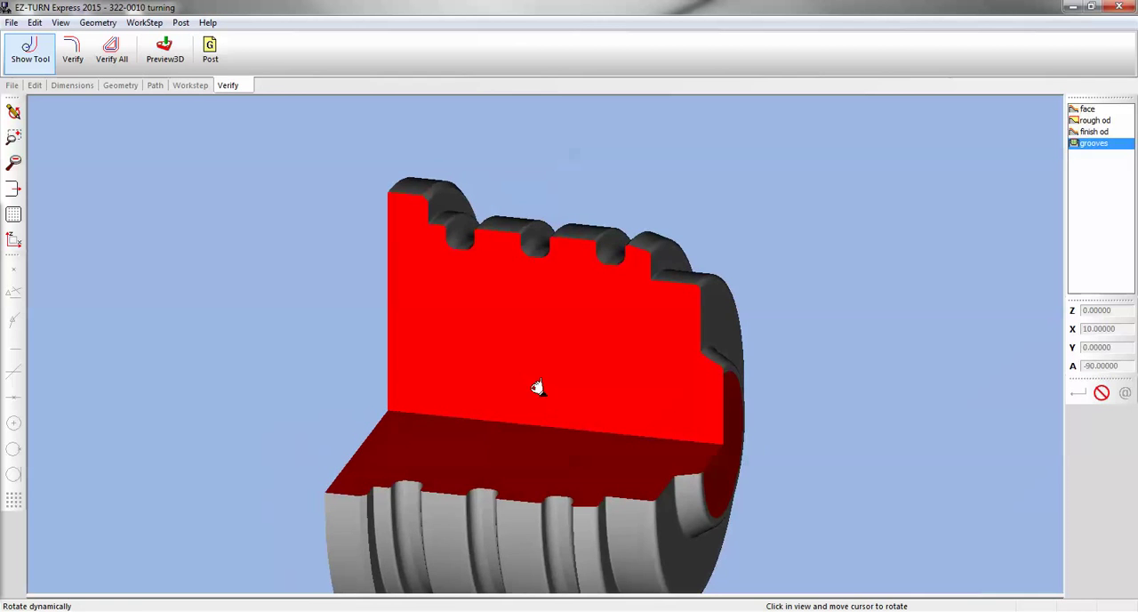
Turn off the 3/4 Section View in the simulation setup and preview the full part in 3D from a rotated angle
{"action": "left_click", "coordinate": [180, 22]}
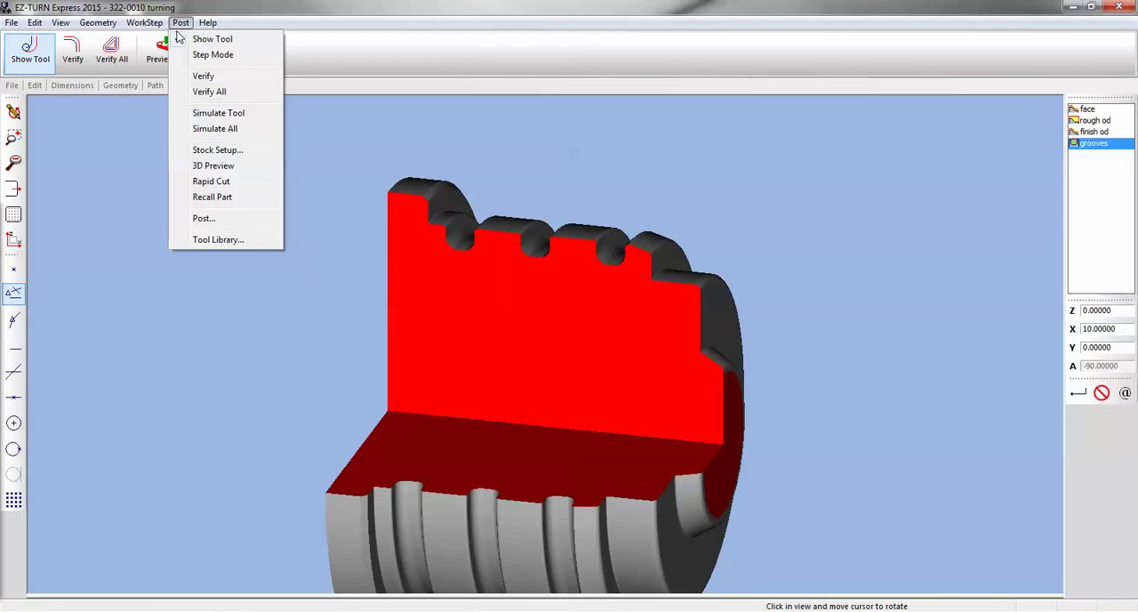
{"action": "left_click", "coordinate": [213, 149]}
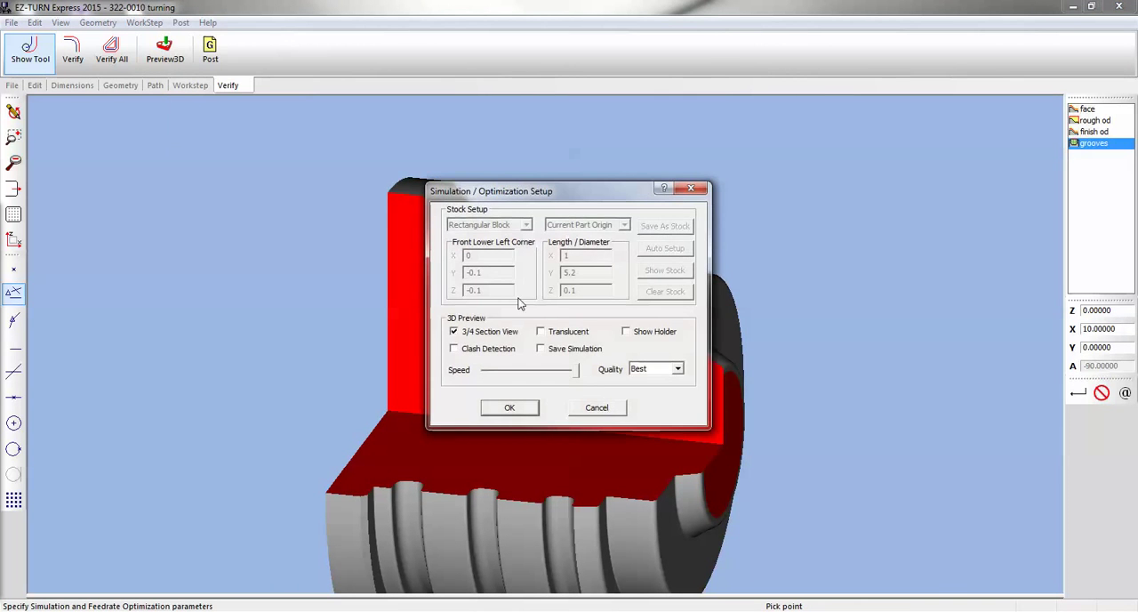
{"action": "left_click", "coordinate": [454, 331]}
{"action": "left_click", "coordinate": [519, 411]}
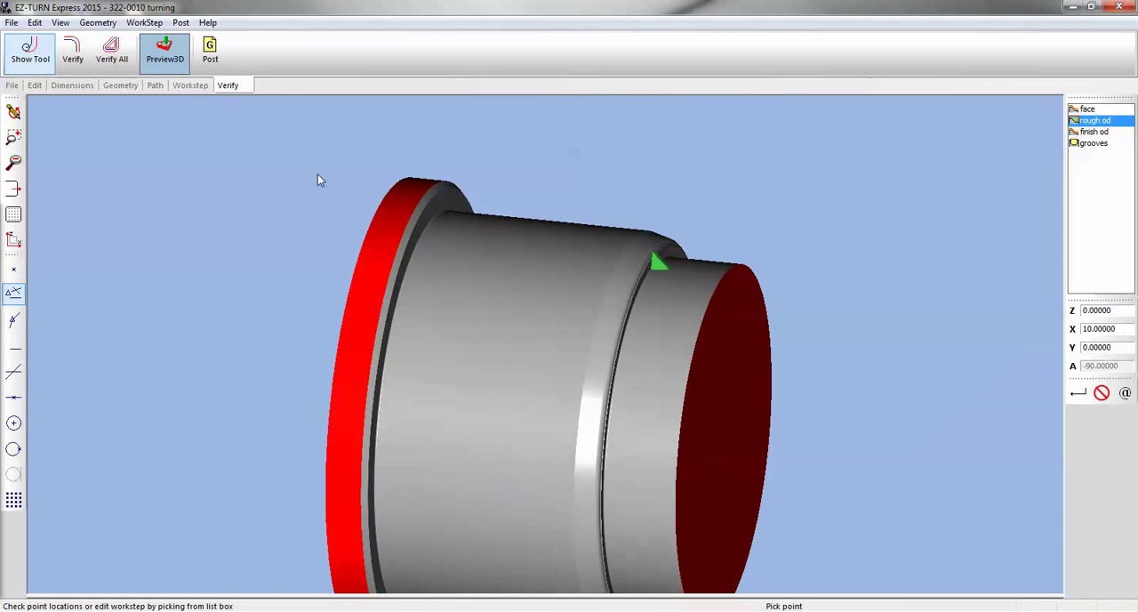
{"action": "middle_click_drag", "start_coordinate": [579, 373], "coordinate": [678, 310]}
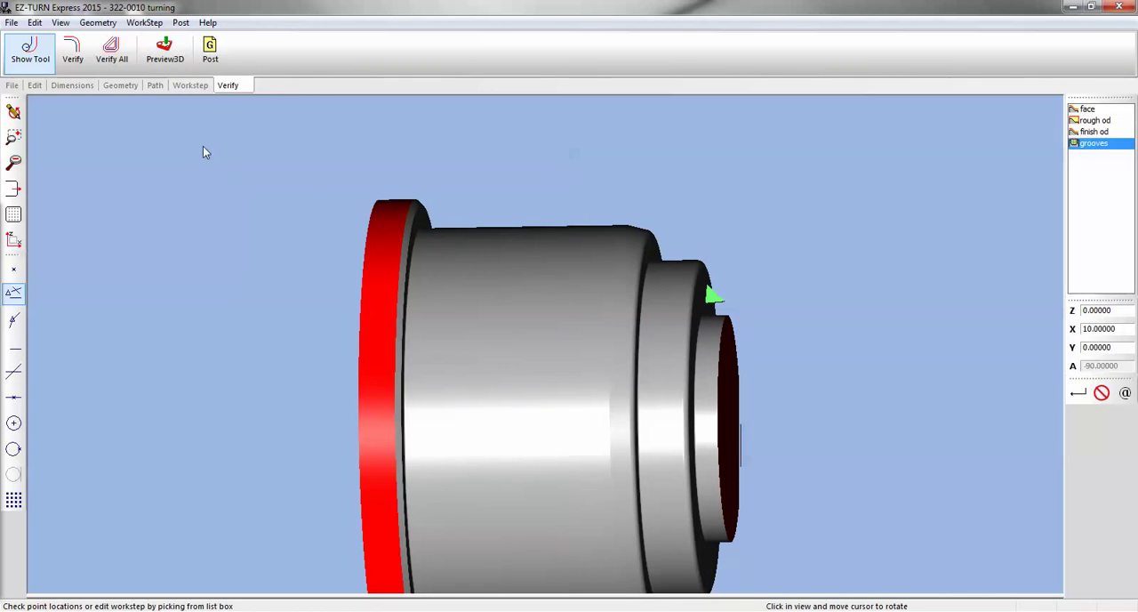
Review the 3D preview settings in the simulation setup and return to the X-Z wireframe view of the part
{"action": "left_click", "coordinate": [180, 23]}
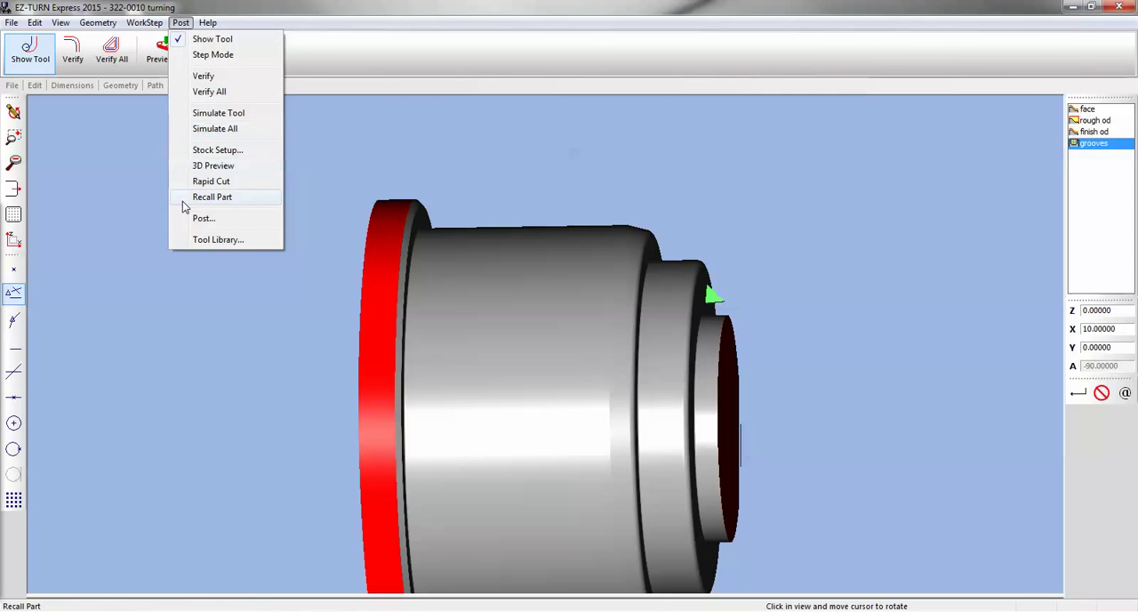
{"action": "left_click", "coordinate": [200, 150]}
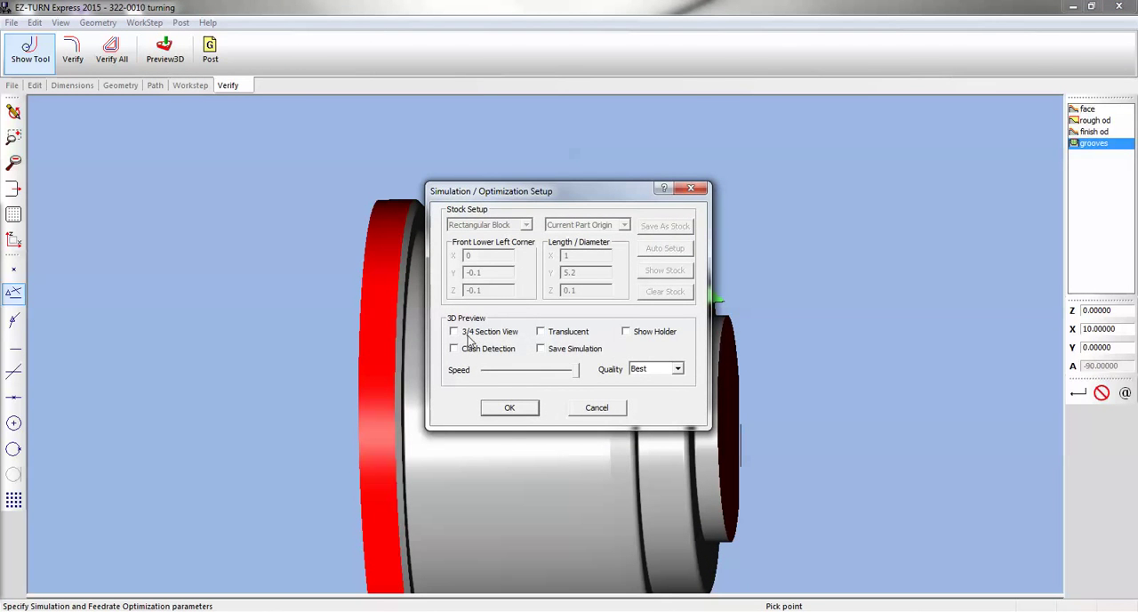
{"action": "left_click", "coordinate": [512, 409]}
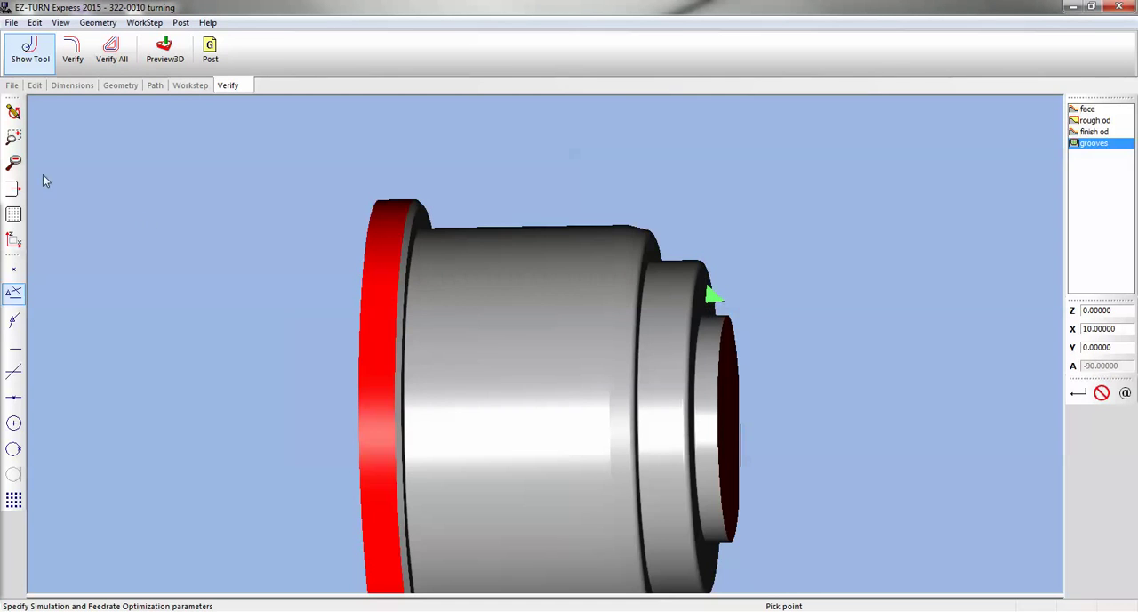
{"action": "left_click", "coordinate": [13, 240]}
{"action": "left_click", "coordinate": [13, 111]}
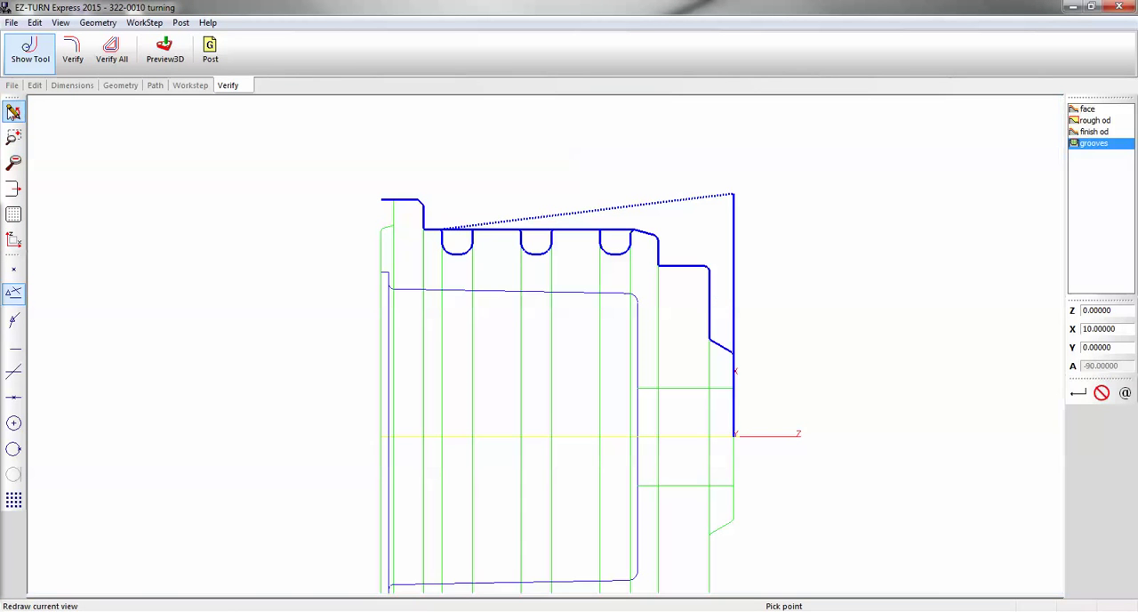
Post all work steps as G-code with the fanuc.cnc post processor to the file 322-0010 turning.txt
{"action": "scroll", "coordinate": [481, 182], "scroll_direction": "down", "scroll_amount": 2}
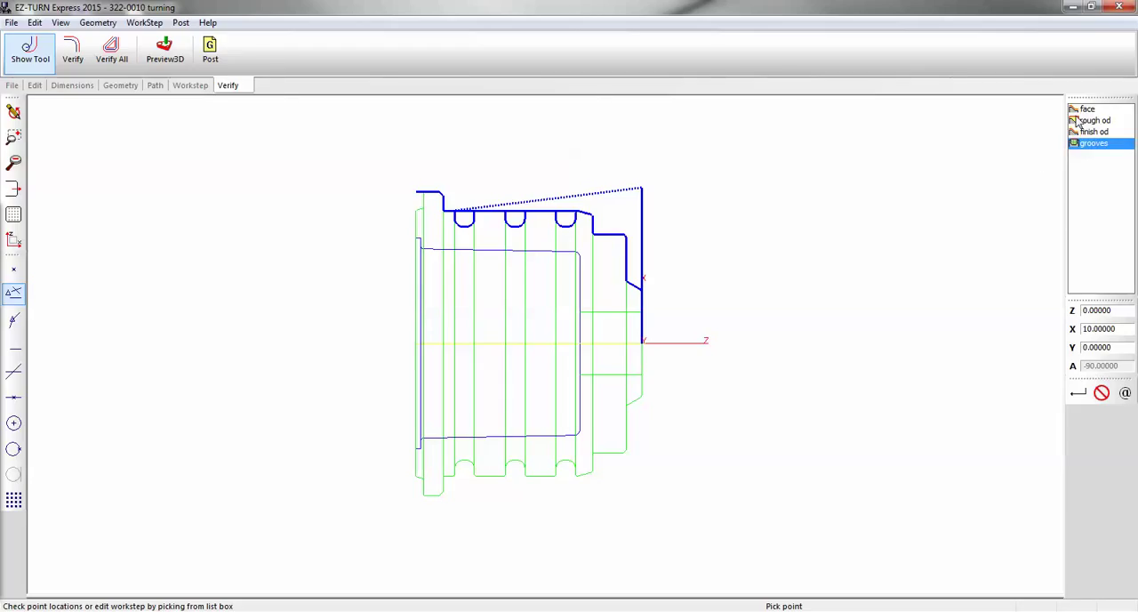
{"action": "left_click", "coordinate": [213, 51]}
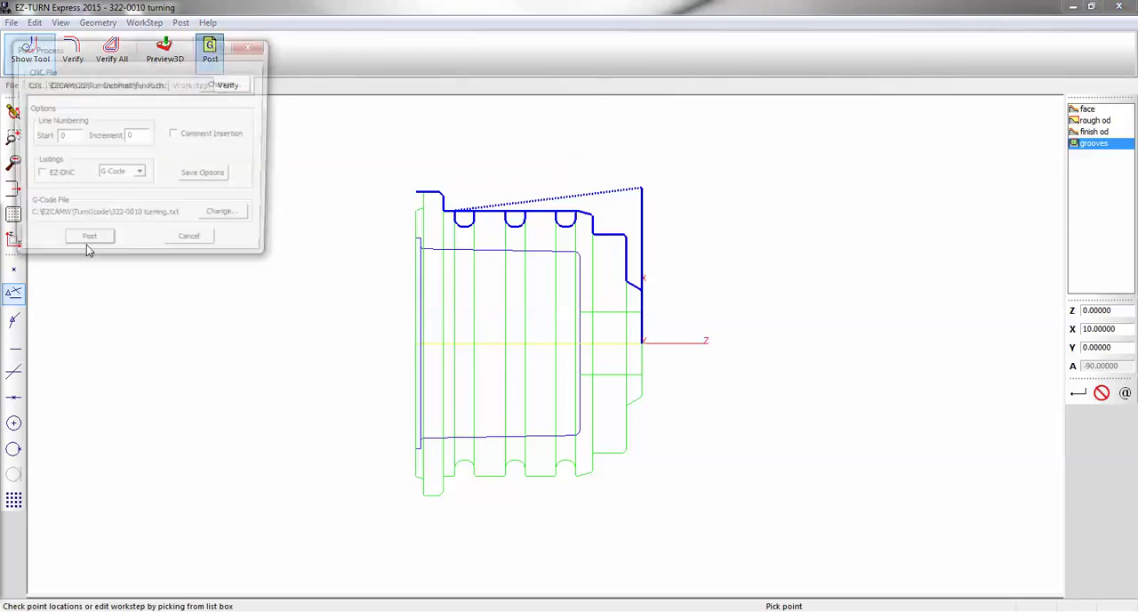
{"action": "left_click_drag", "start_coordinate": [173, 36], "coordinate": [426, 57]}
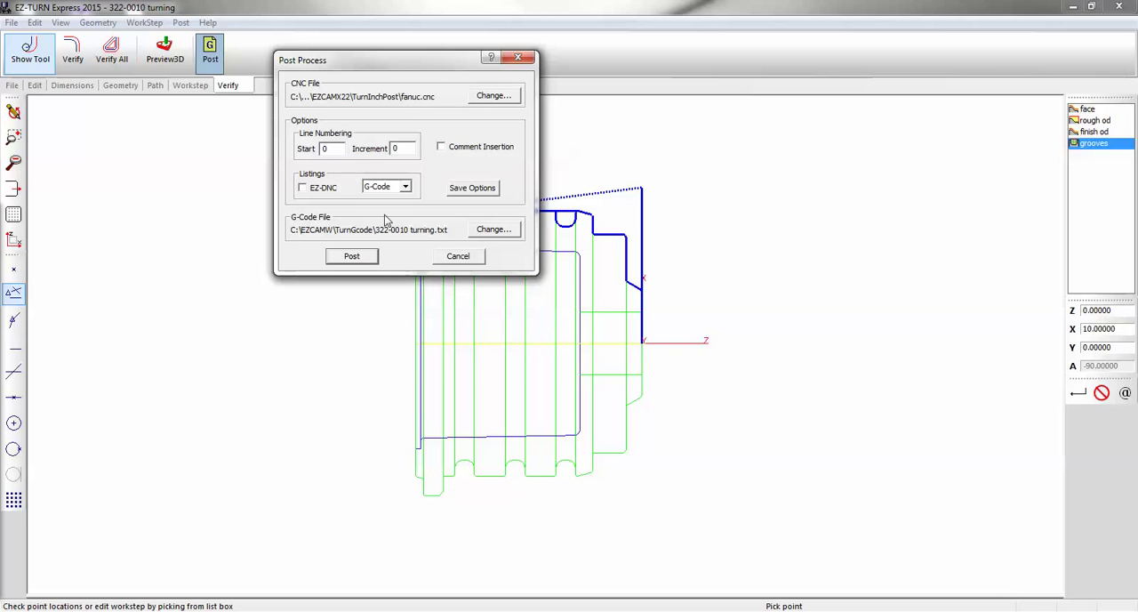
{"action": "left_click", "coordinate": [352, 256]}
{"action": "left_click", "coordinate": [666, 297]}
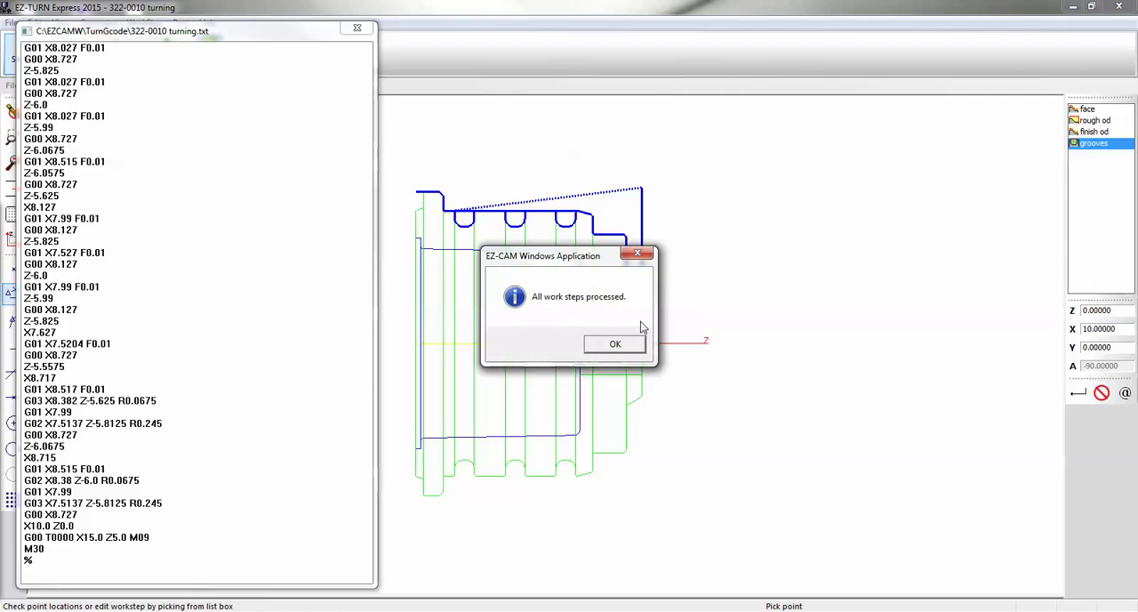
Dismiss the post processing notice and close the posted G-code listing
{"action": "left_click", "coordinate": [615, 345]}
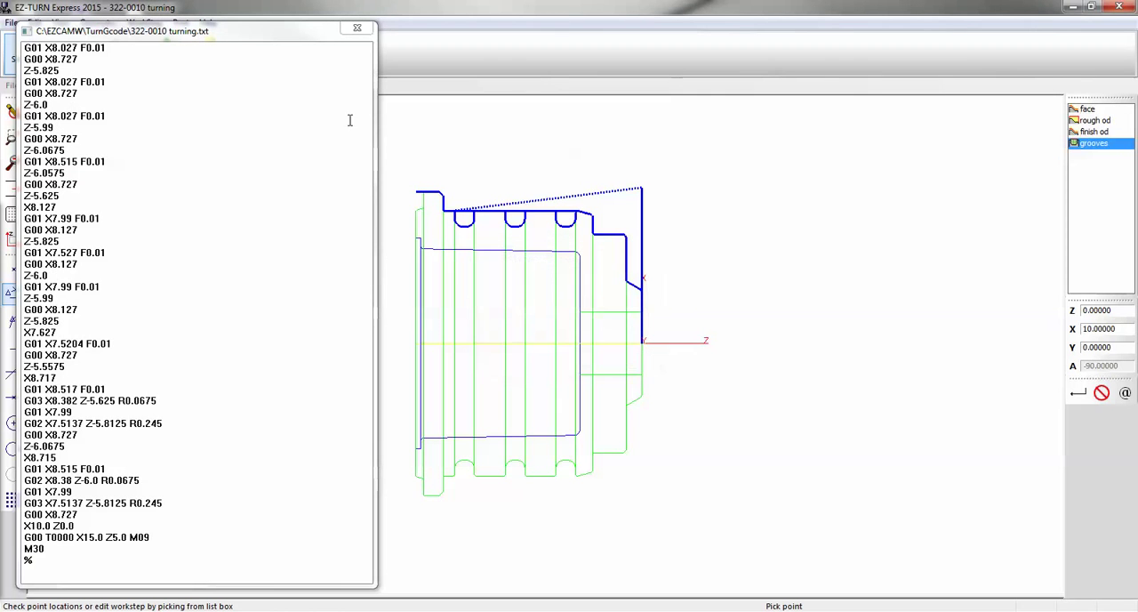
{"action": "left_click", "coordinate": [356, 30]}
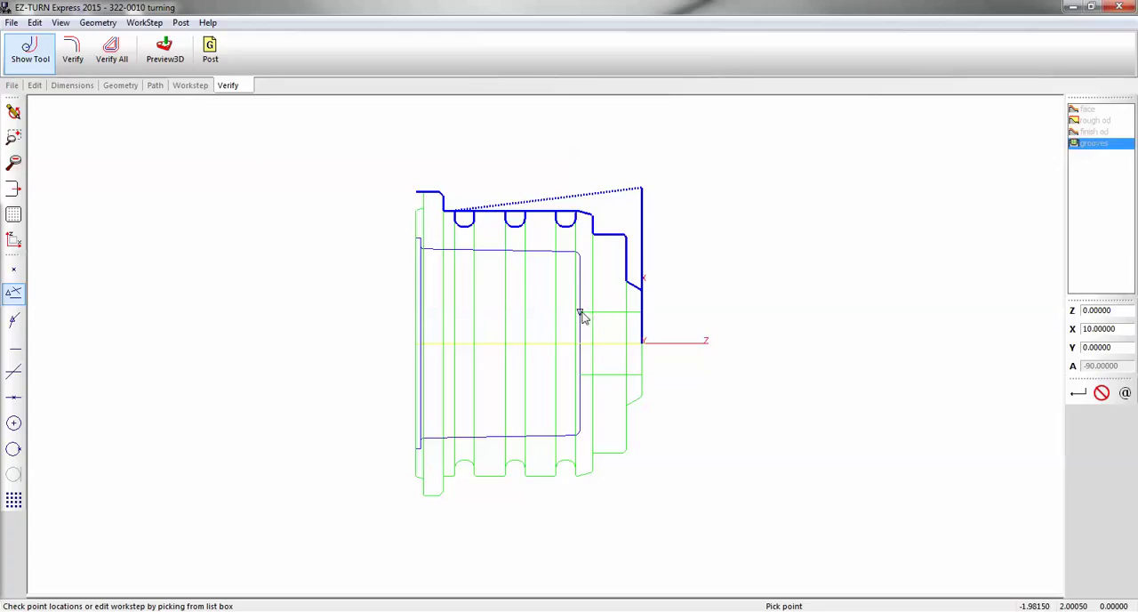
Create a Drill work step with the ID 2 inch dia drill and set its depth to 9
{"action": "left_click", "coordinate": [190, 86]}
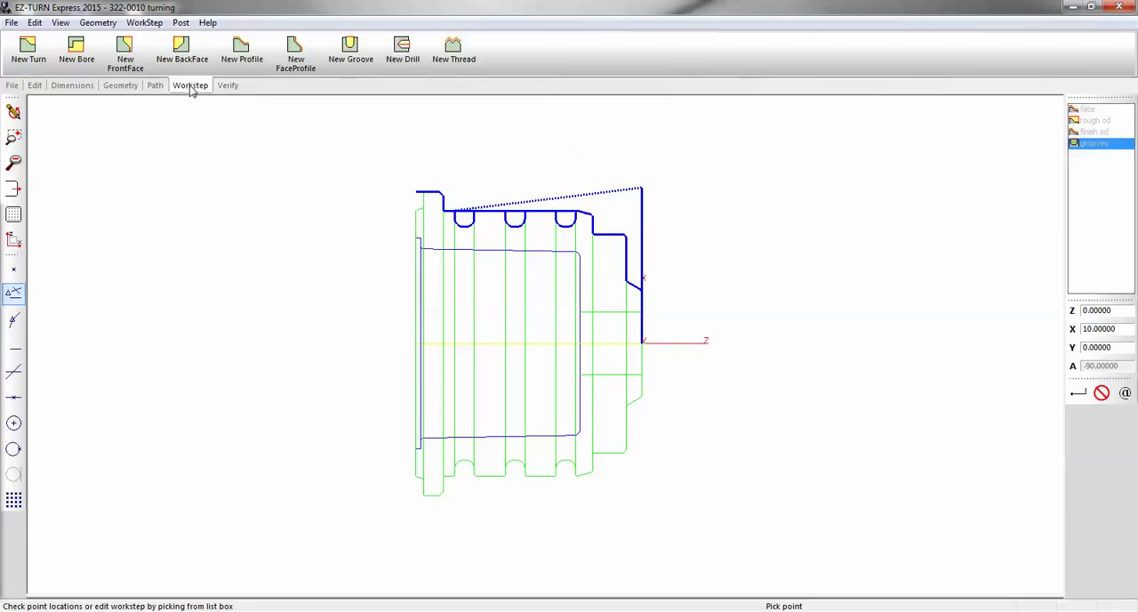
{"action": "left_click", "coordinate": [402, 49]}
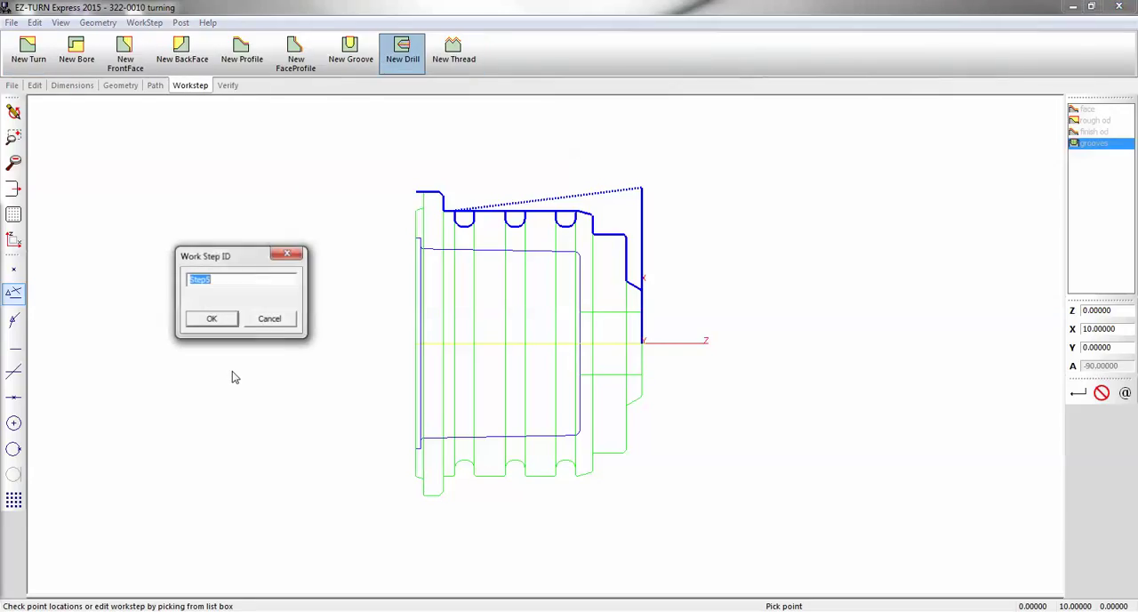
{"action": "type", "text": "inch"}
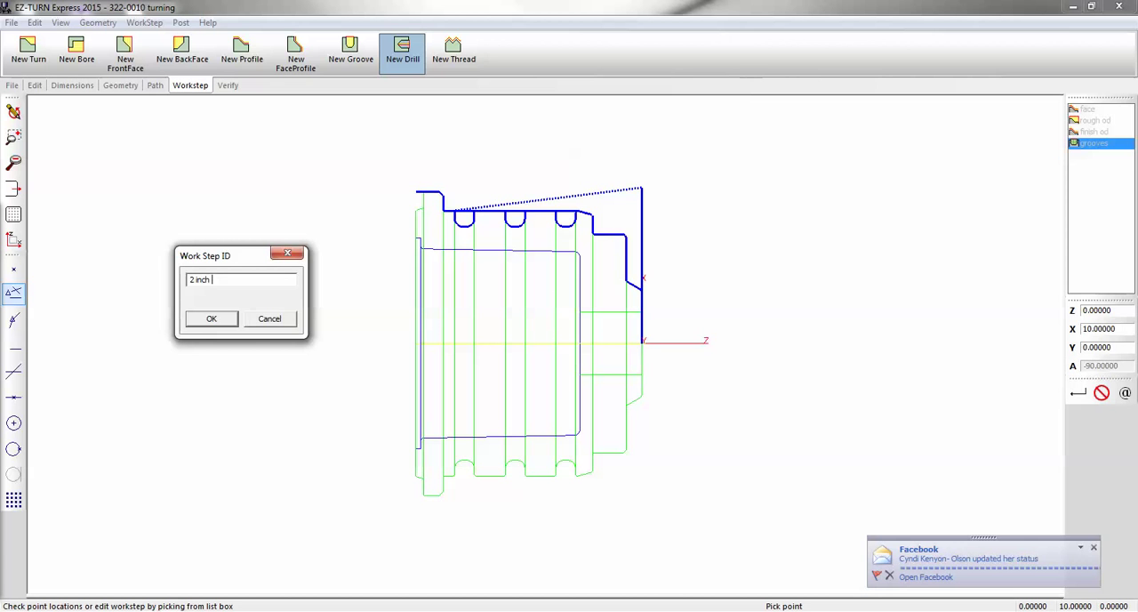
{"action": "type", "text": " dia drill"}
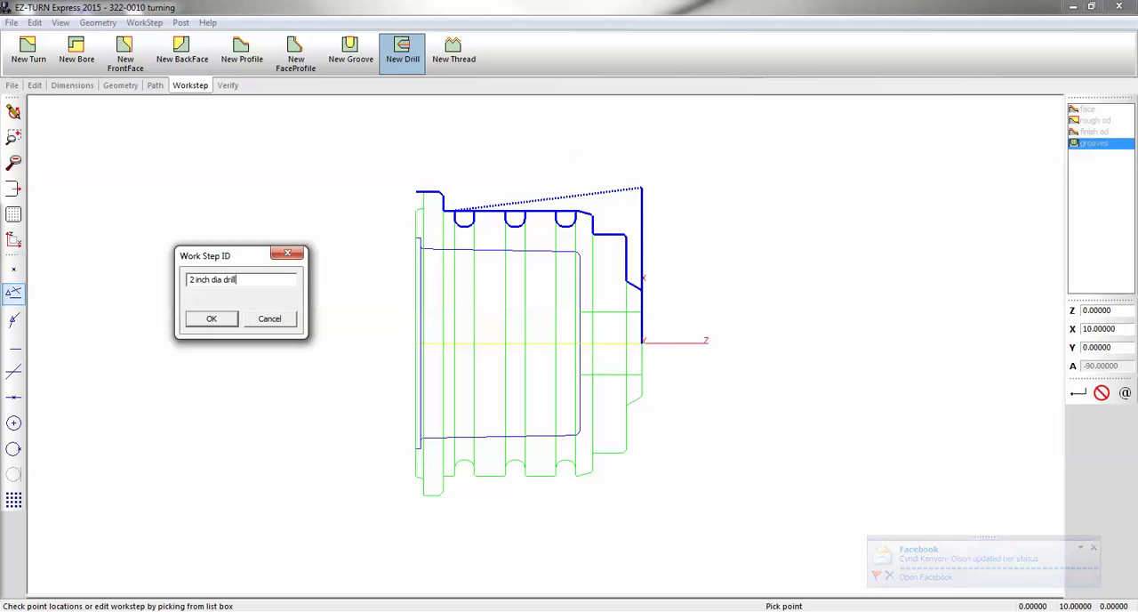
{"action": "key", "text": "Return"}
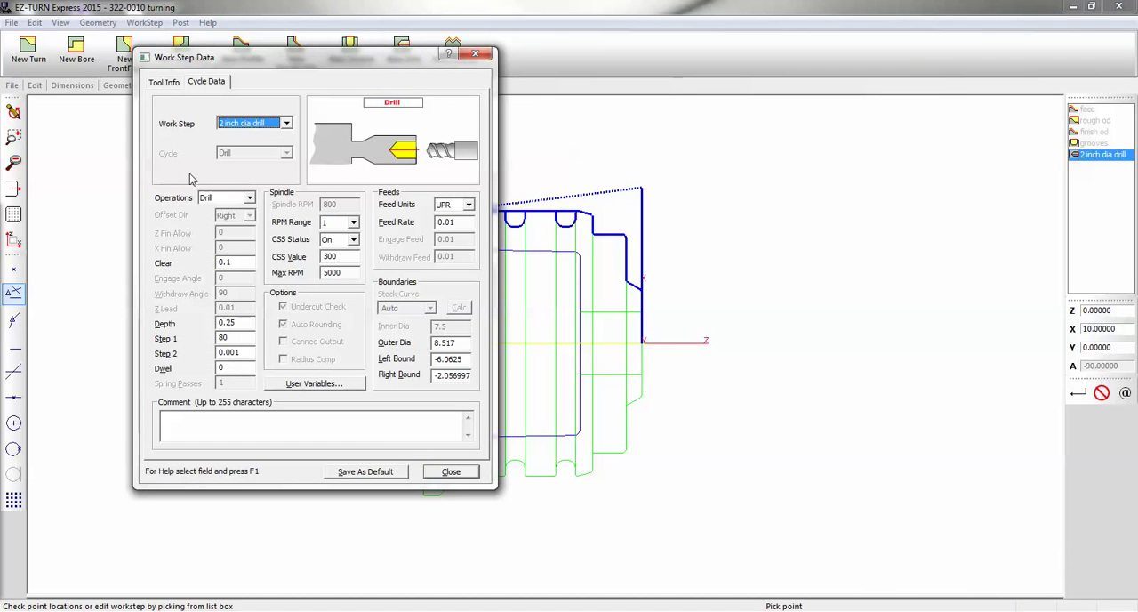
{"action": "left_click_drag", "start_coordinate": [231, 58], "coordinate": [594, 43]}
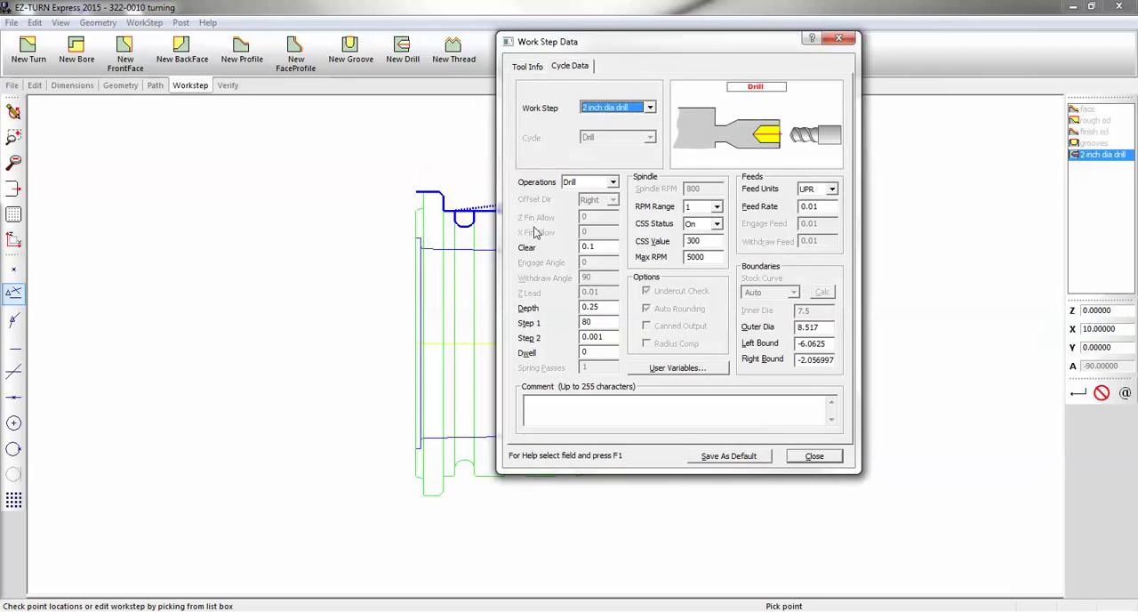
{"action": "double_click", "coordinate": [590, 306]}
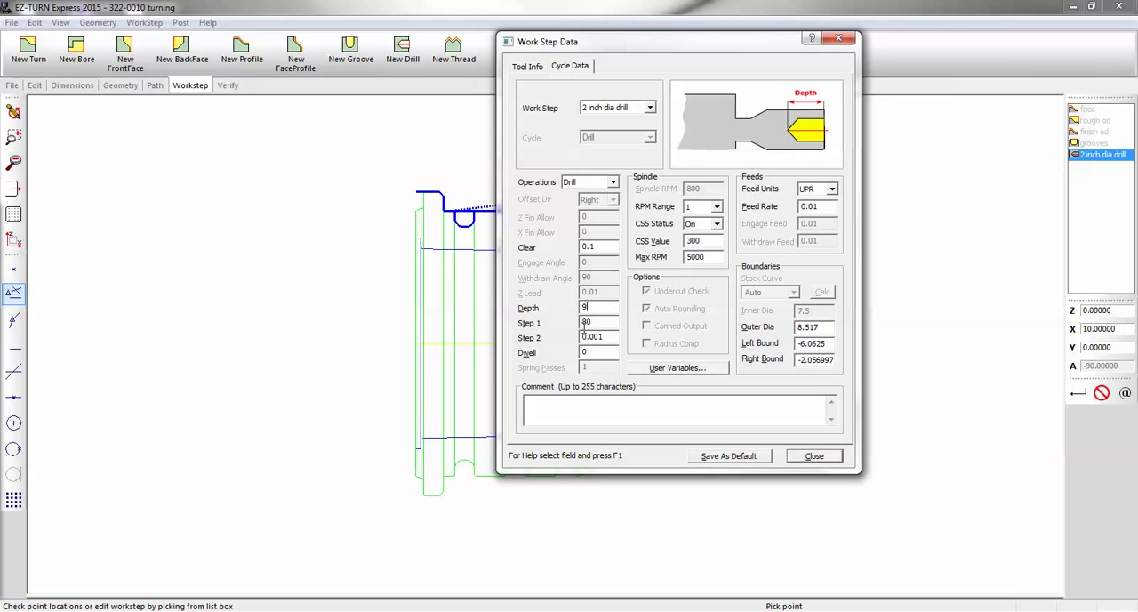
Assign drill tool 208 from the tool library to the drill work step, with a 118 included angle and drill diameter 2
{"action": "left_click", "coordinate": [531, 67]}
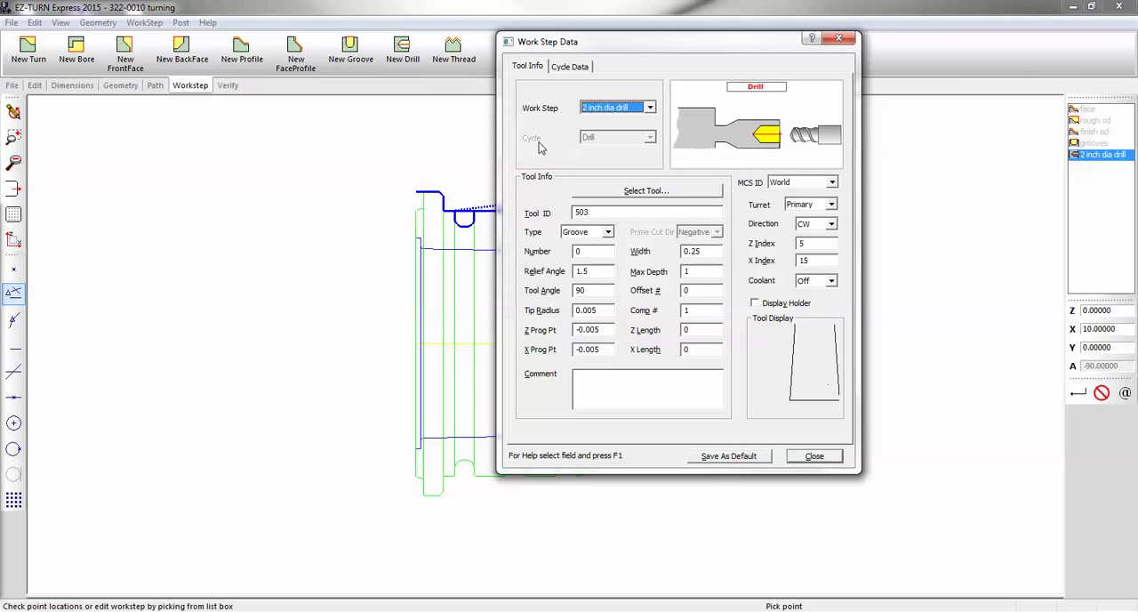
{"action": "left_click", "coordinate": [626, 191]}
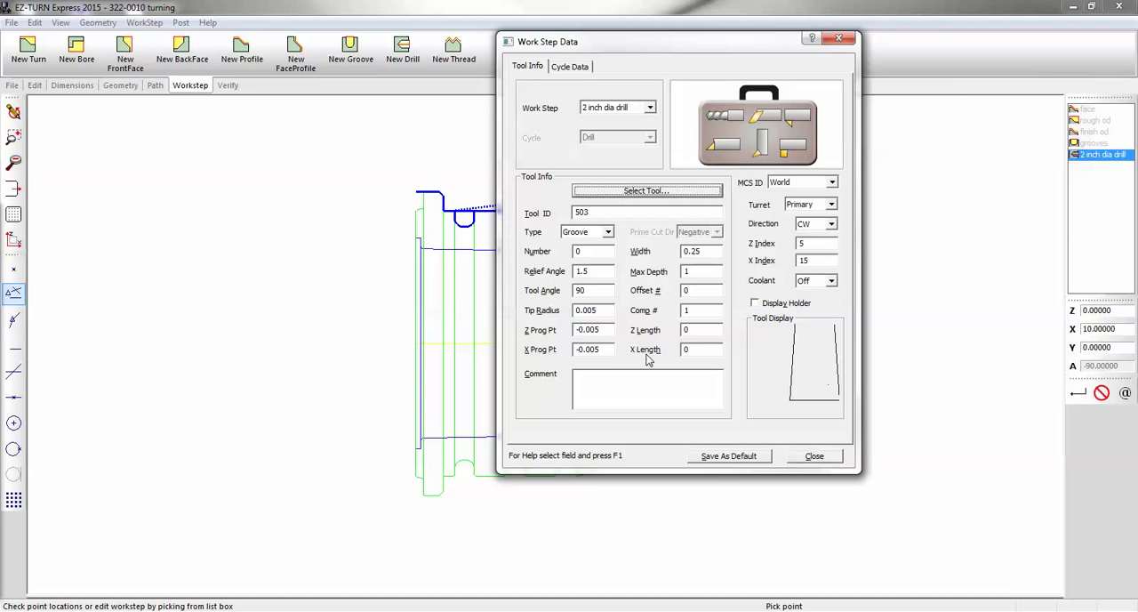
{"action": "left_click", "coordinate": [514, 177]}
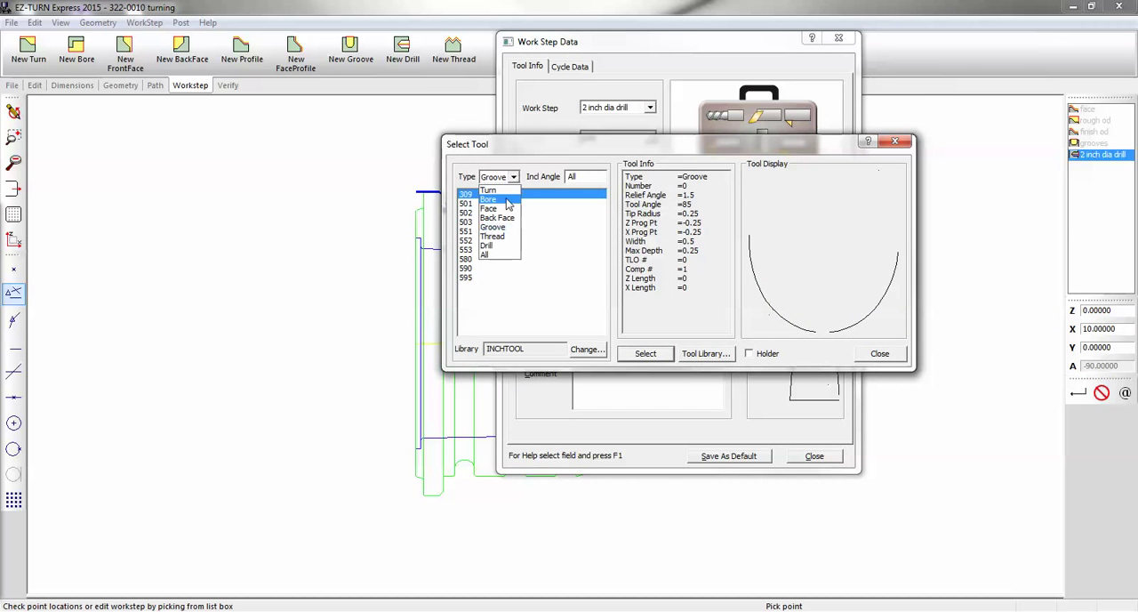
{"action": "left_click", "coordinate": [498, 246]}
{"action": "double_click", "coordinate": [471, 233]}
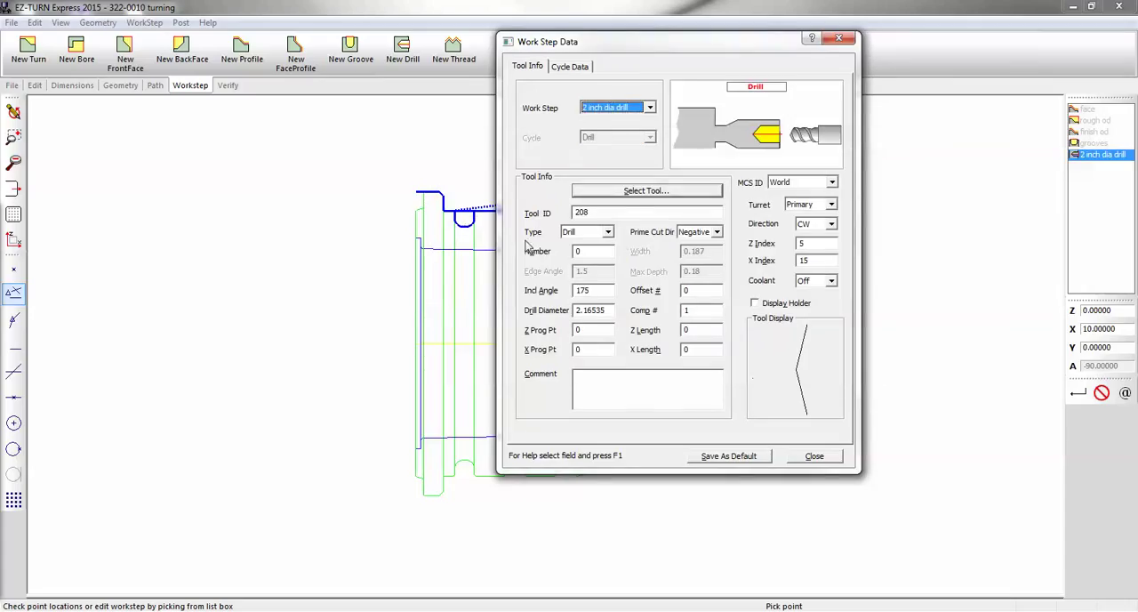
{"action": "left_click", "coordinate": [586, 290]}
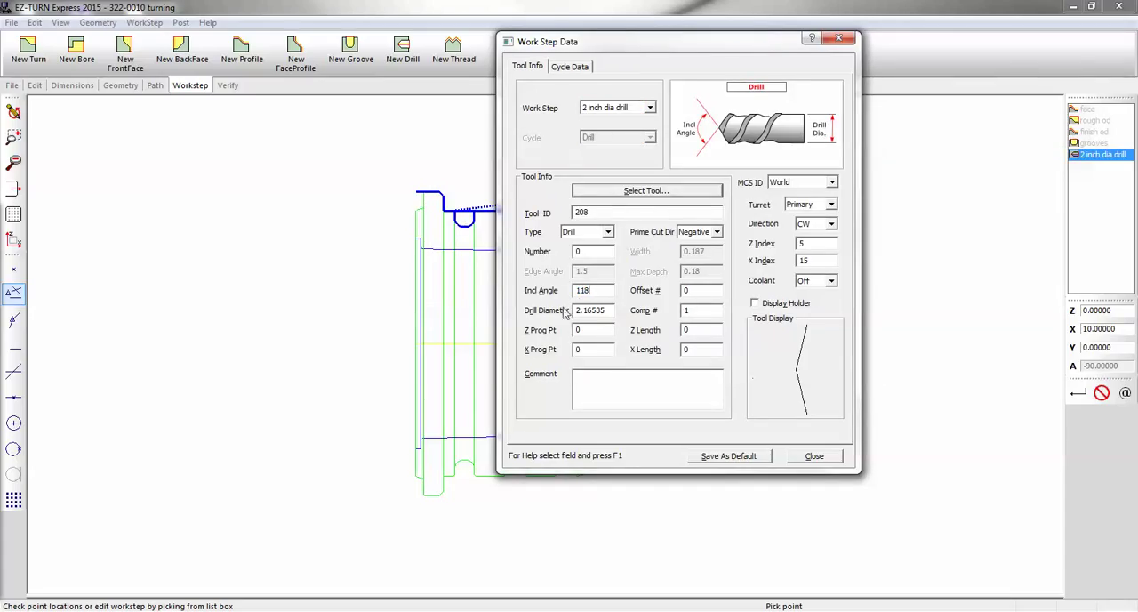
{"action": "left_click_drag", "start_coordinate": [609, 310], "coordinate": [576, 310]}
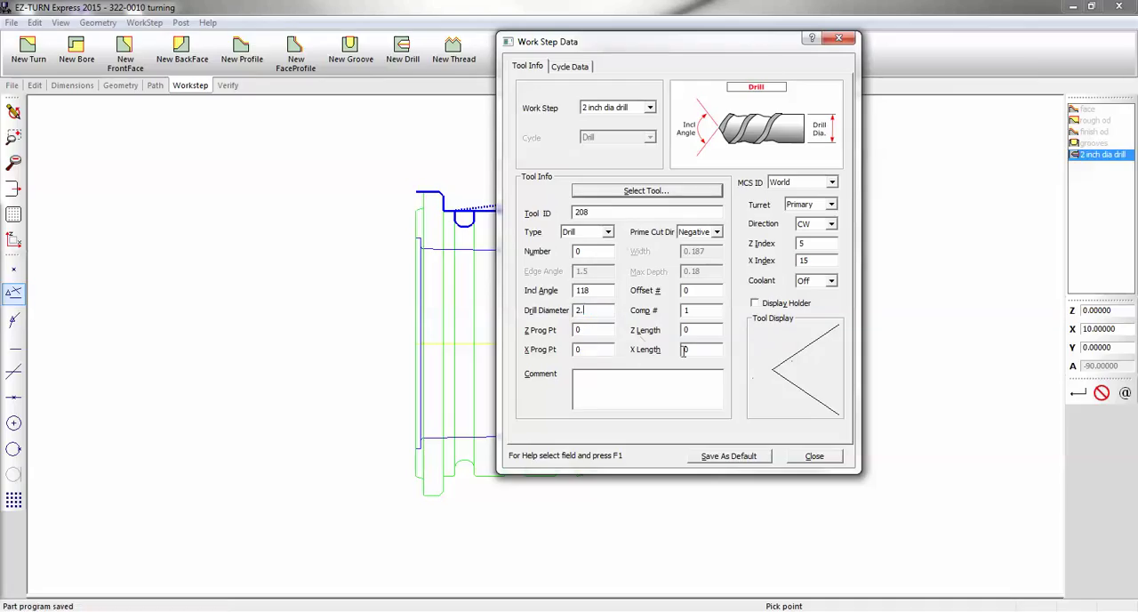
{"action": "left_click", "coordinate": [810, 455]}
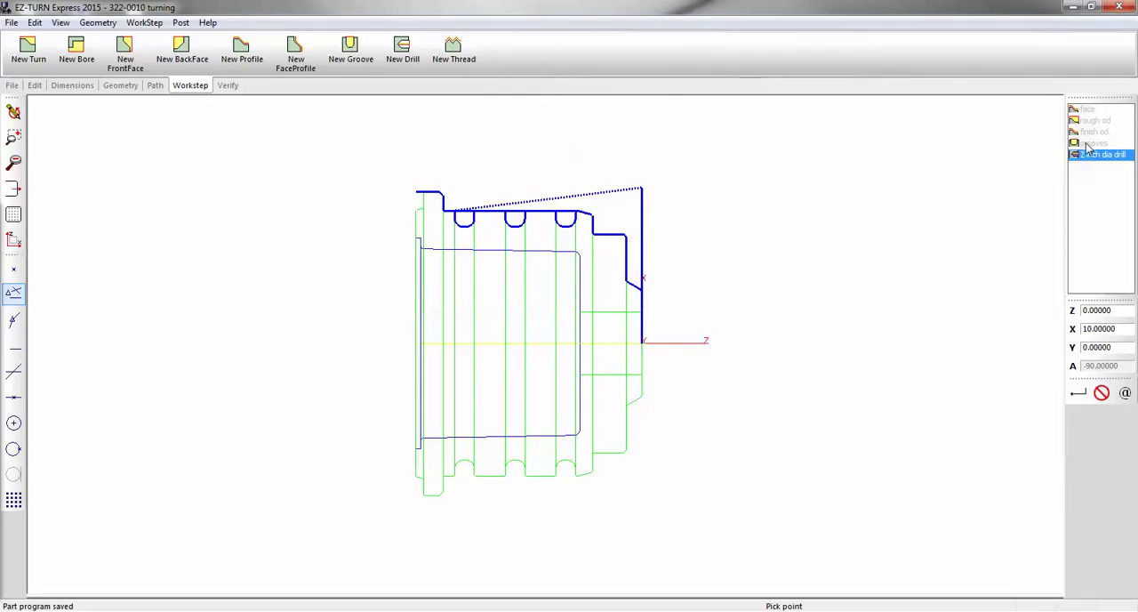
In the work step spreadsheet, set tool number and offset to 2 for the groove step and to 3 for the drill step
{"action": "mouse_move", "coordinate": [571, 597]}
{"action": "left_mouse_down"}
{"action": "mouse_move", "coordinate": [564, 316]}
{"action": "mouse_move", "coordinate": [543, 306]}
{"action": "left_mouse_up"}
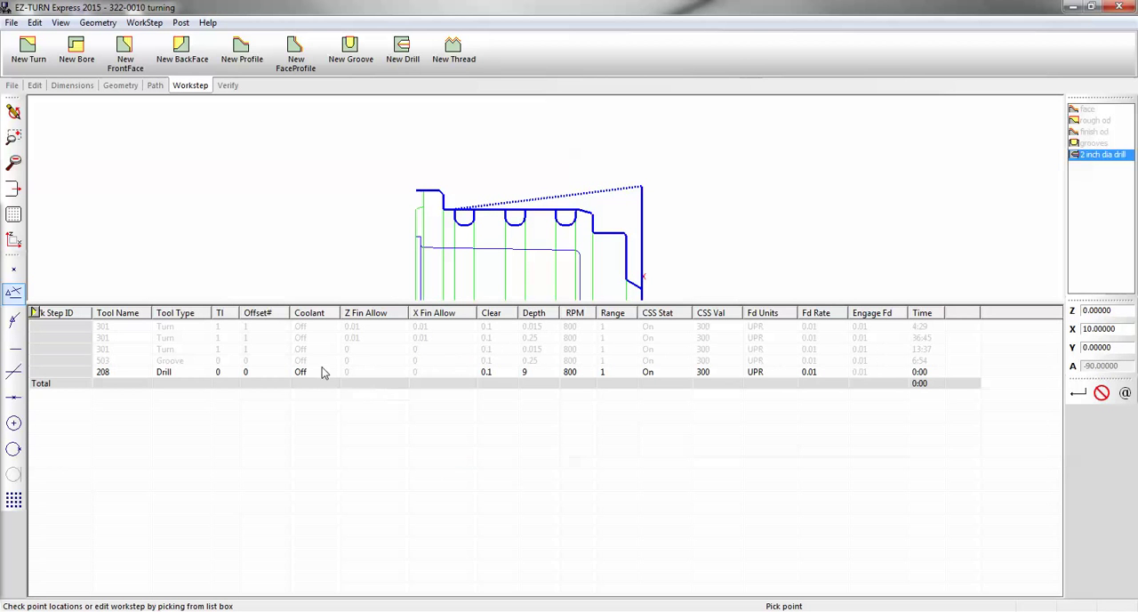
{"action": "left_click", "coordinate": [187, 361]}
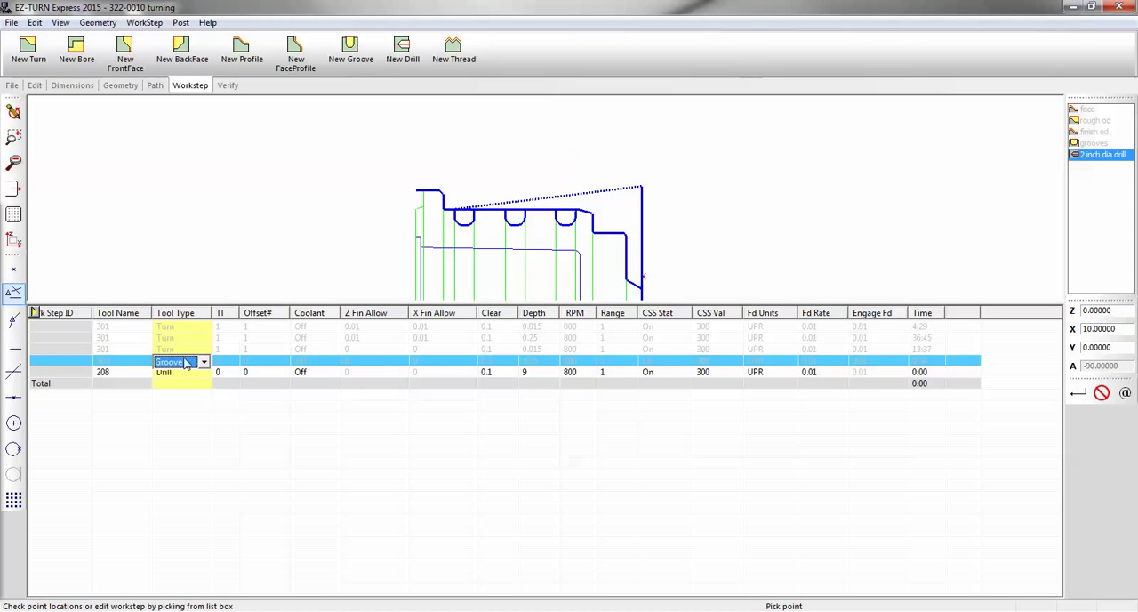
{"action": "left_click", "coordinate": [233, 361]}
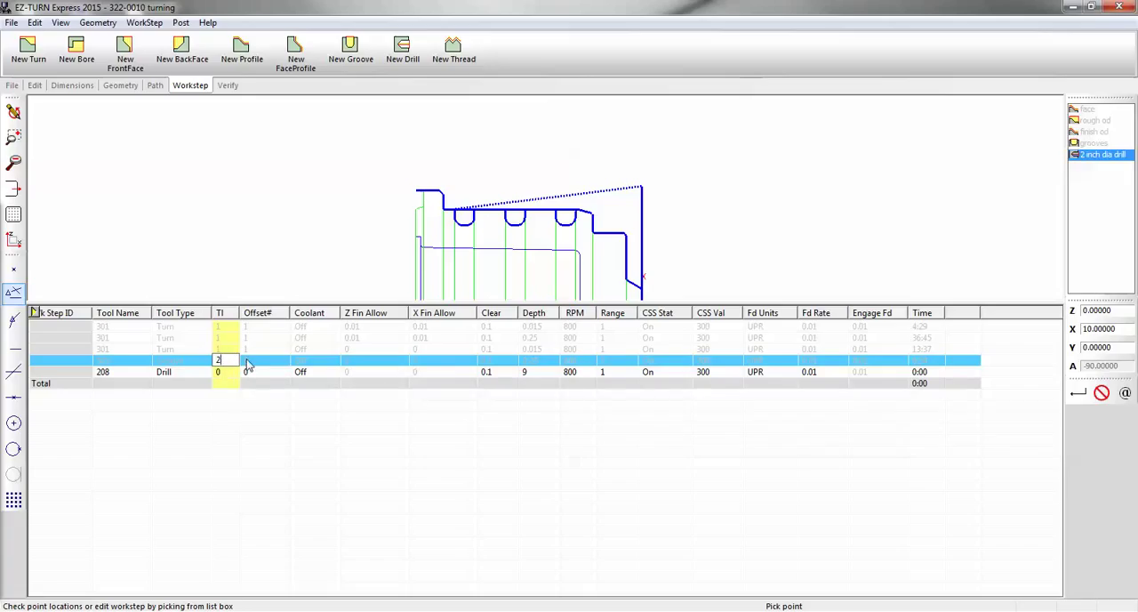
{"action": "type", "text": "2"}
{"action": "left_click", "coordinate": [248, 359]}
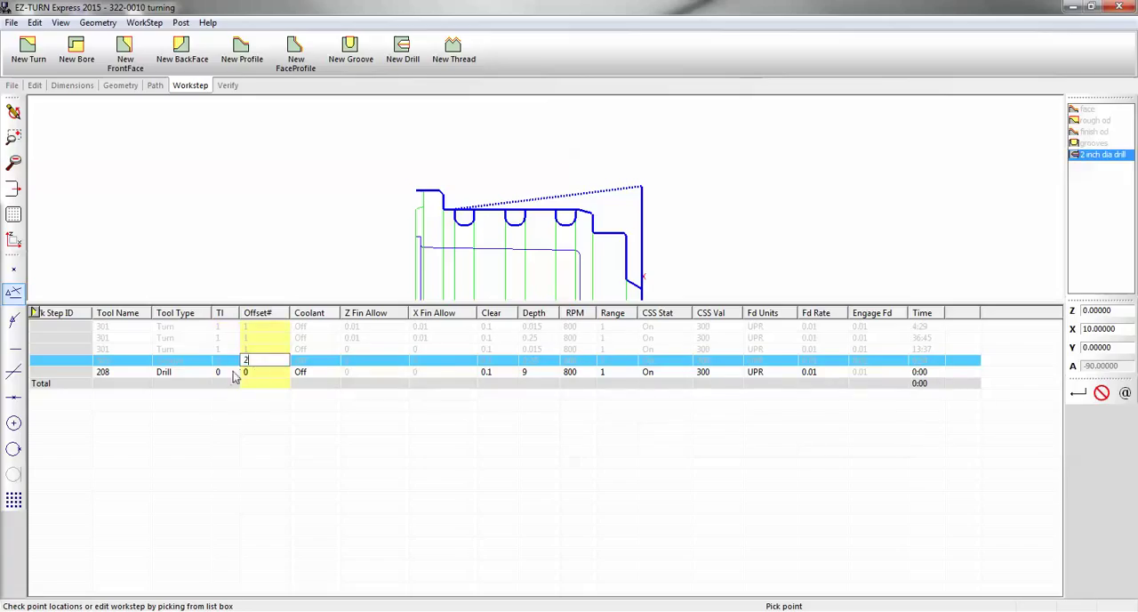
{"action": "left_click", "coordinate": [233, 373]}
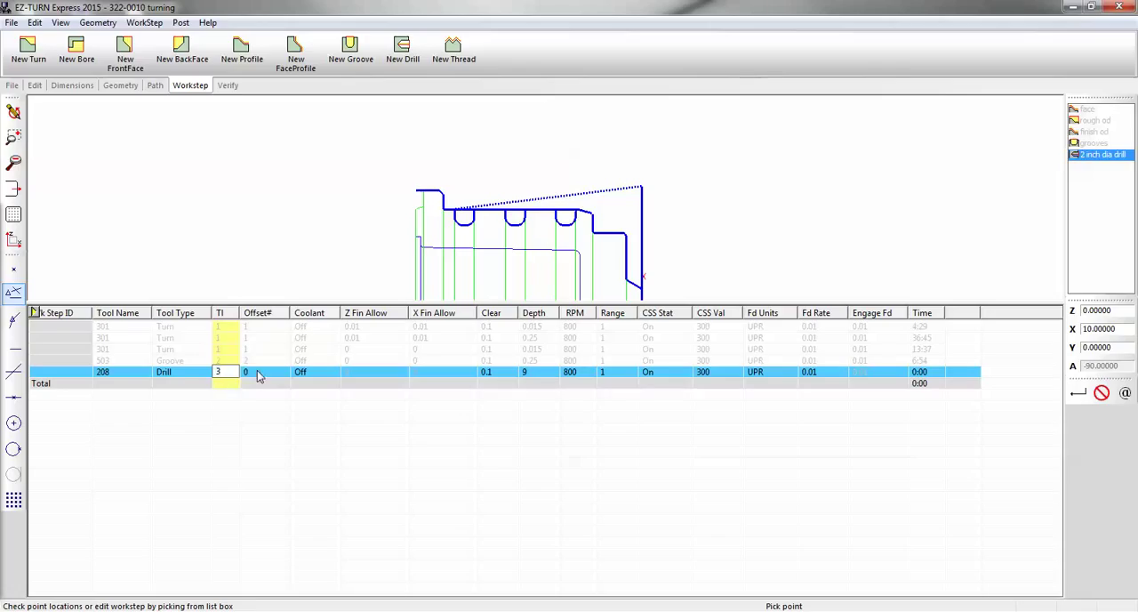
{"action": "left_click", "coordinate": [257, 374]}
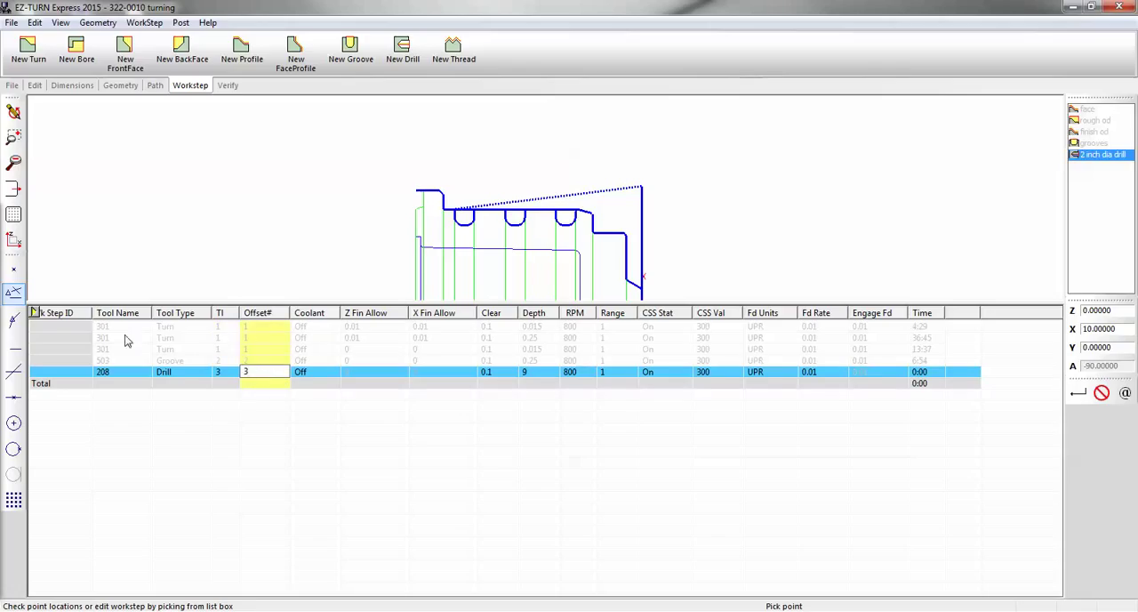
Activate the grooves work step from the spreadsheet and deactivate it again in the work step list
{"action": "right_click", "coordinate": [76, 363]}
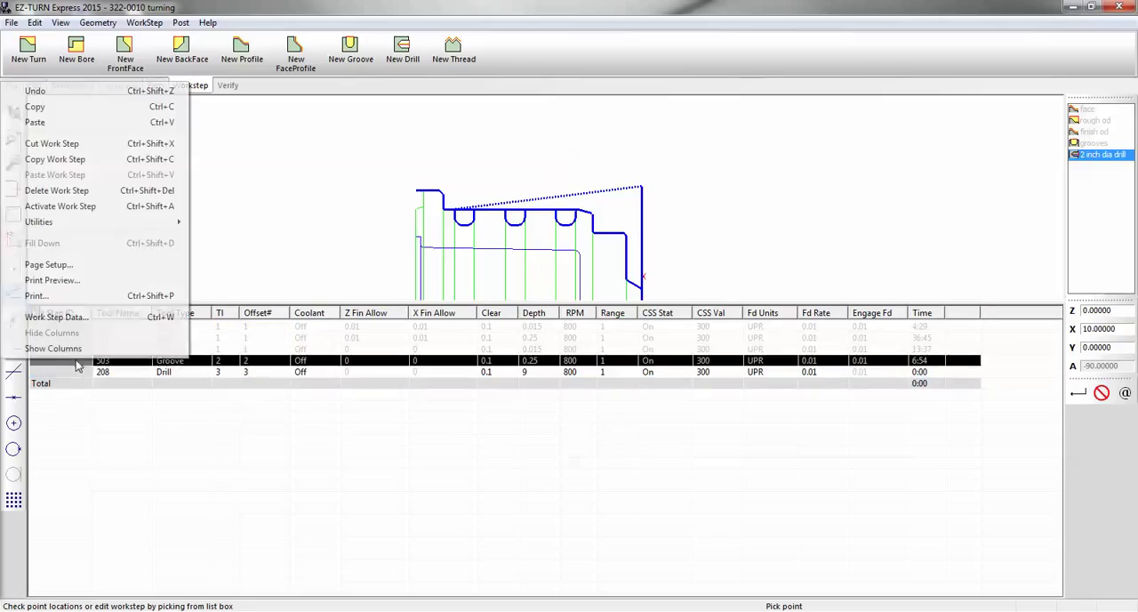
{"action": "left_click", "coordinate": [63, 207]}
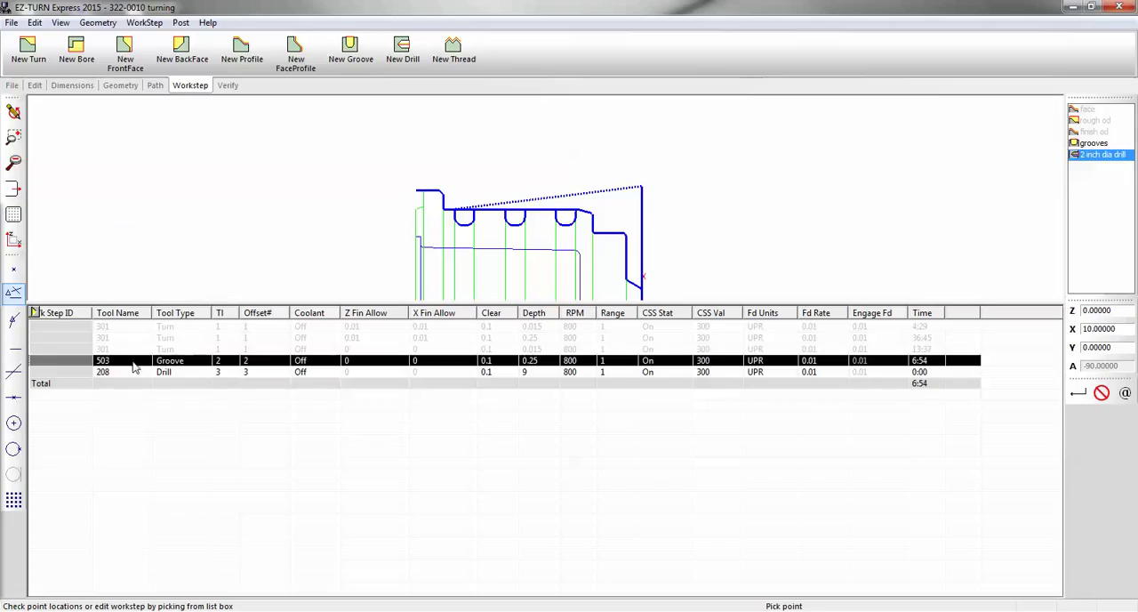
{"action": "left_click", "coordinate": [210, 353]}
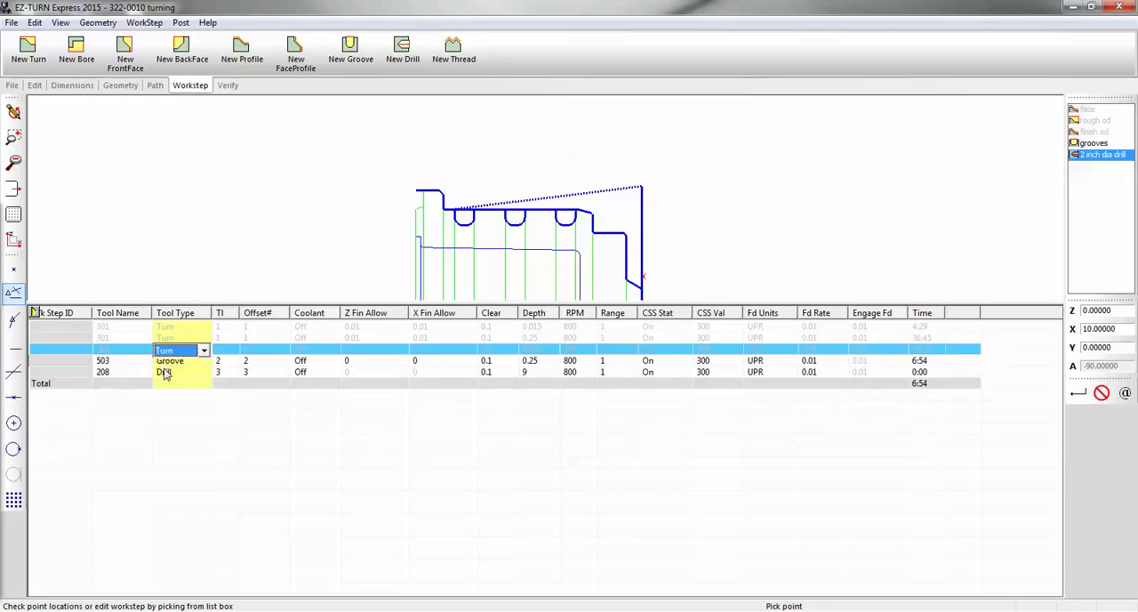
{"action": "left_click", "coordinate": [164, 374]}
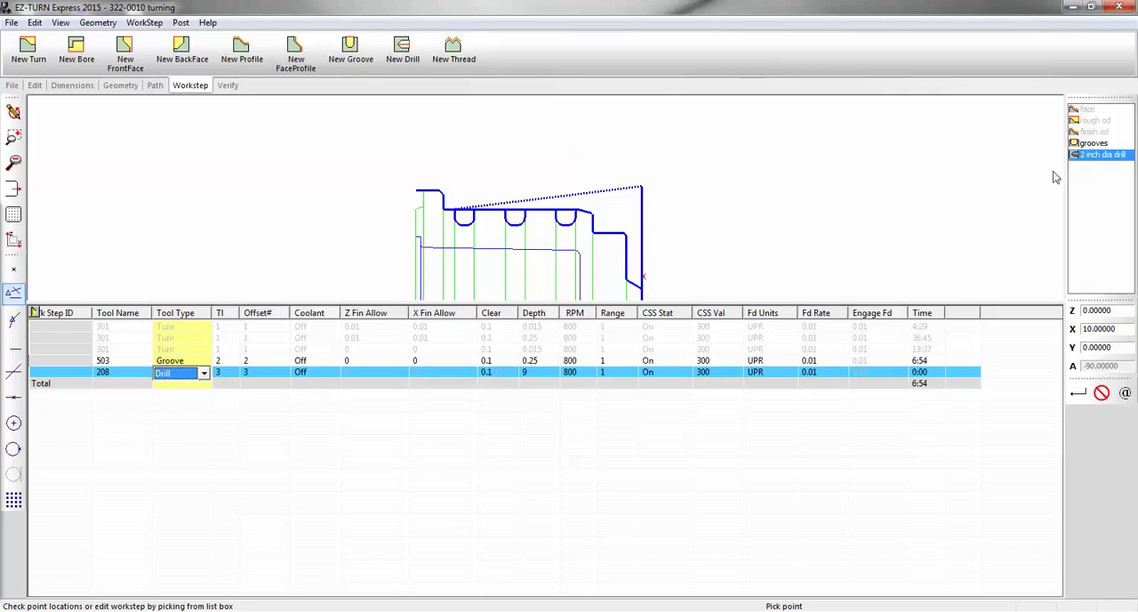
{"action": "left_click", "coordinate": [1087, 147]}
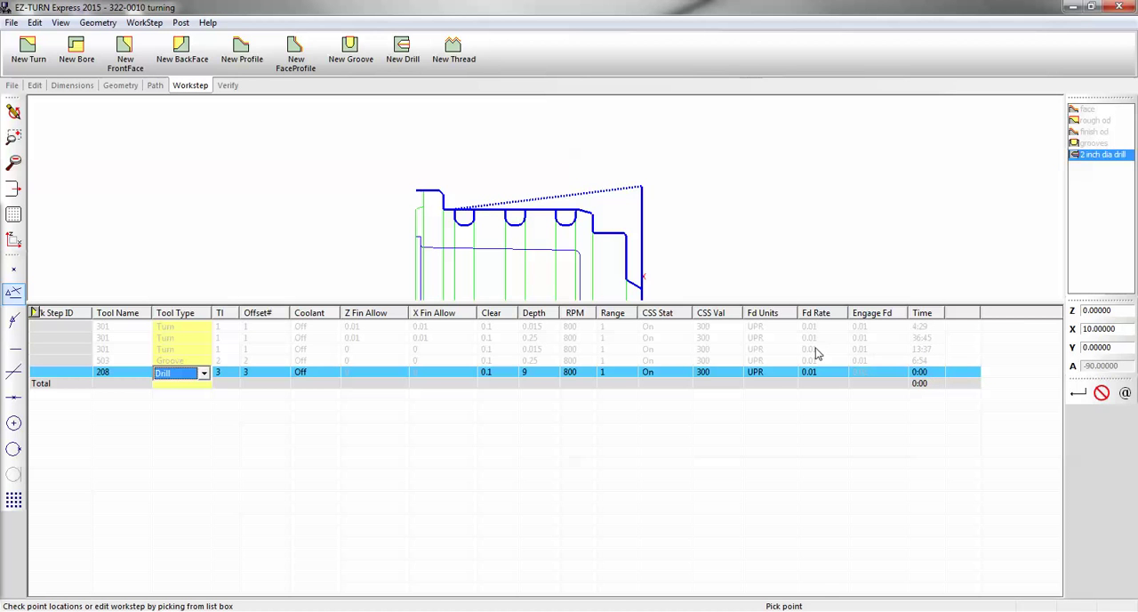
Collapse the work step spreadsheet and set the MCS ID of the 2 inch dia drill work step to SUB-SPINDLE
{"action": "left_click_drag", "start_coordinate": [809, 302], "coordinate": [825, 596]}
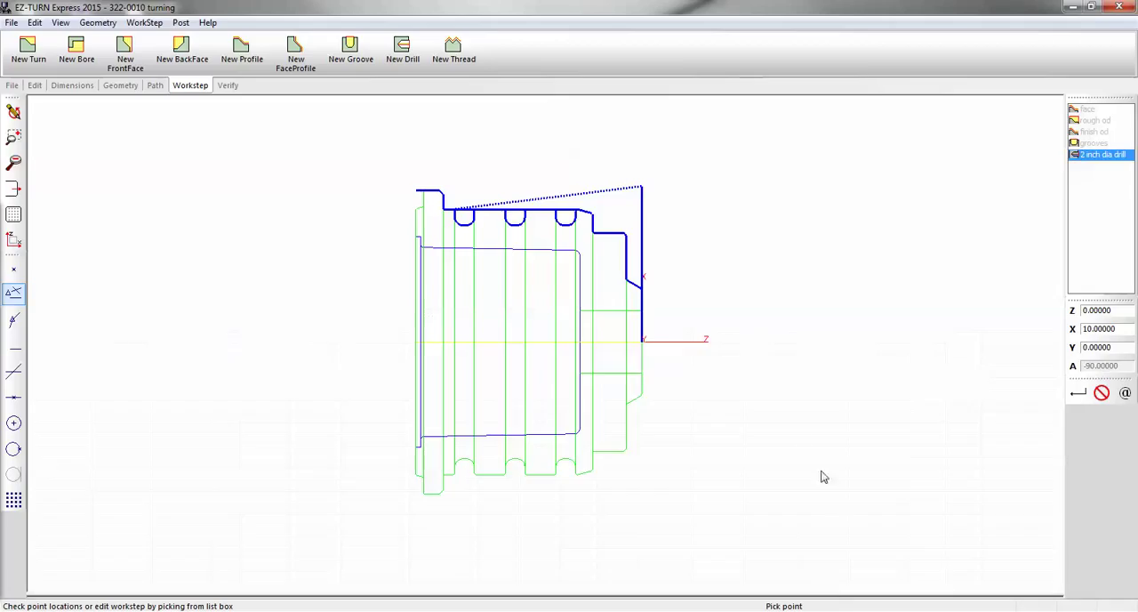
{"action": "double_click", "coordinate": [1083, 156]}
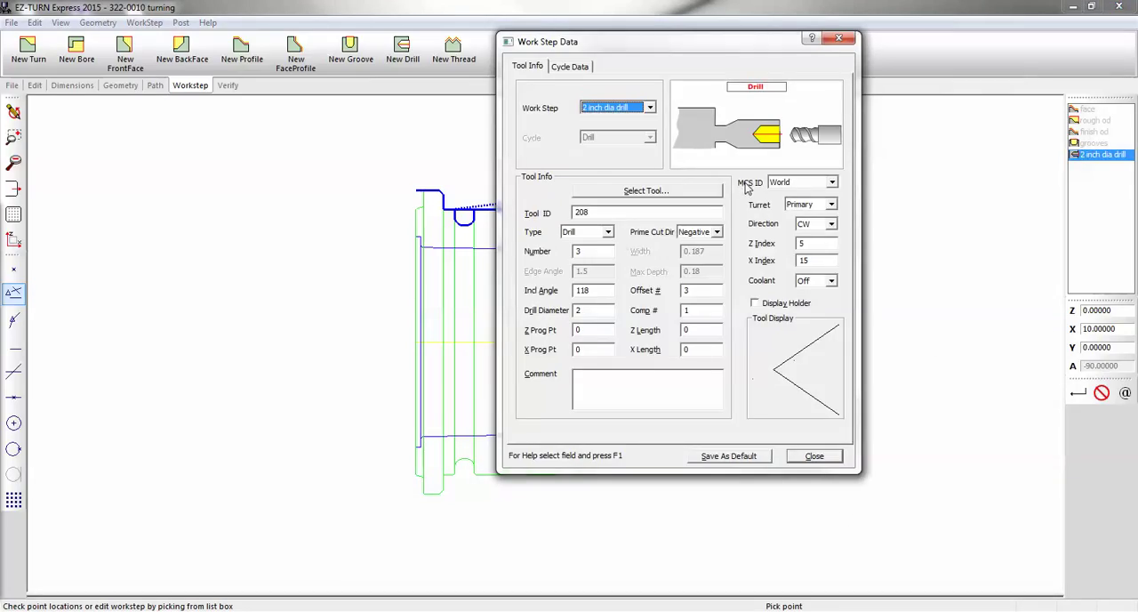
{"action": "left_click", "coordinate": [833, 183]}
{"action": "left_click", "coordinate": [819, 206]}
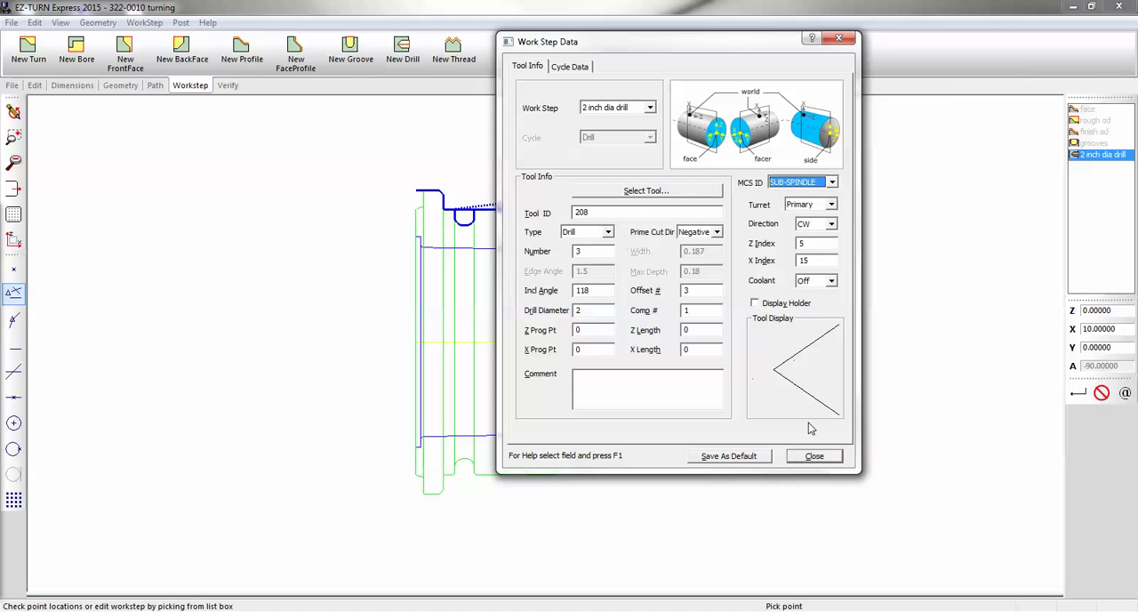
{"action": "left_click", "coordinate": [815, 455]}
Add a rapid move at the centre of the part's back face (Z -7.25, X 0) to the drill path and verify the toolpath
{"action": "left_click", "coordinate": [230, 87]}
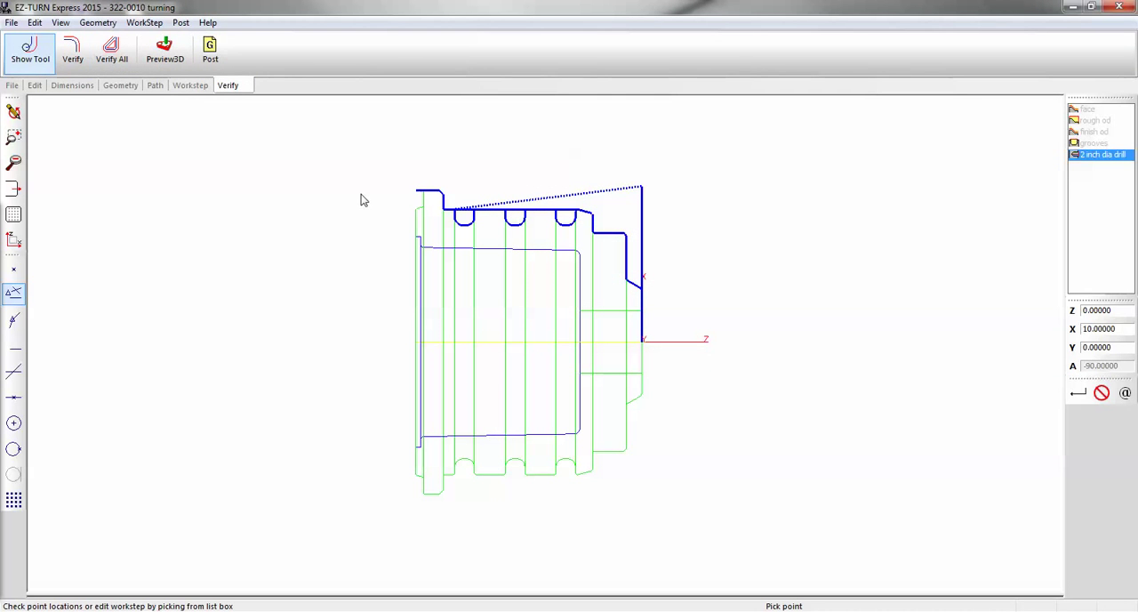
{"action": "left_click", "coordinate": [158, 87]}
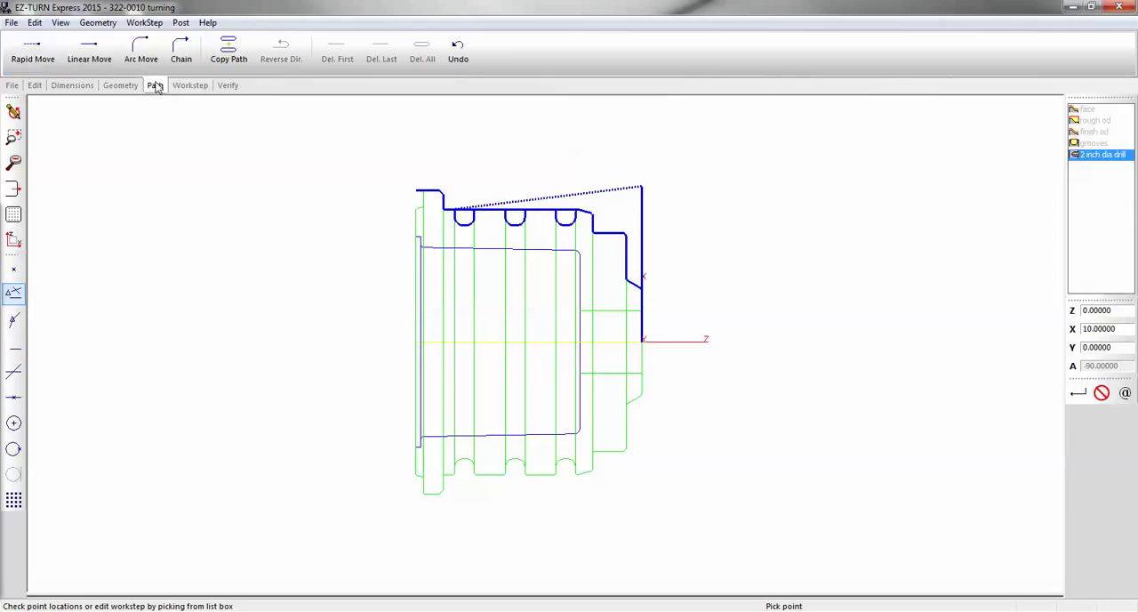
{"action": "left_click", "coordinate": [40, 58]}
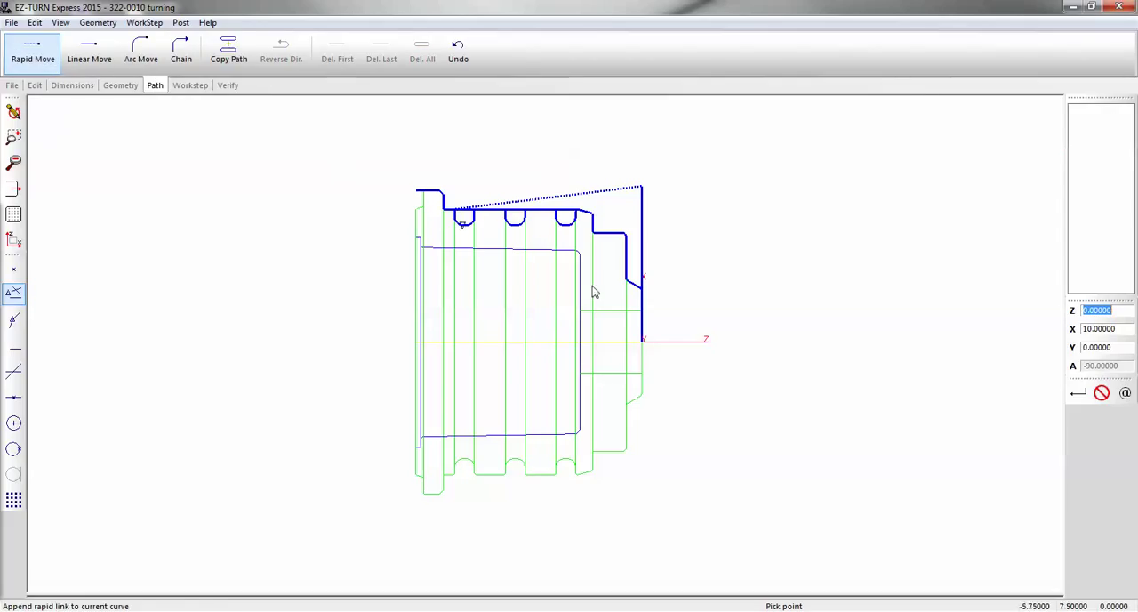
{"action": "left_click", "coordinate": [416, 344]}
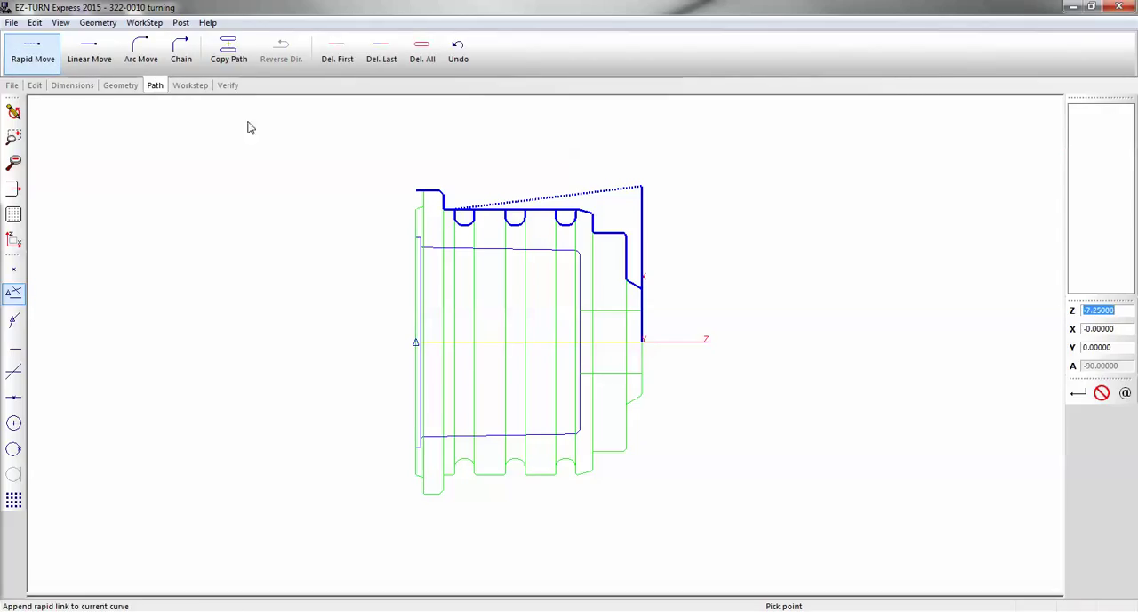
{"action": "left_click", "coordinate": [230, 85]}
{"action": "left_click", "coordinate": [82, 57]}
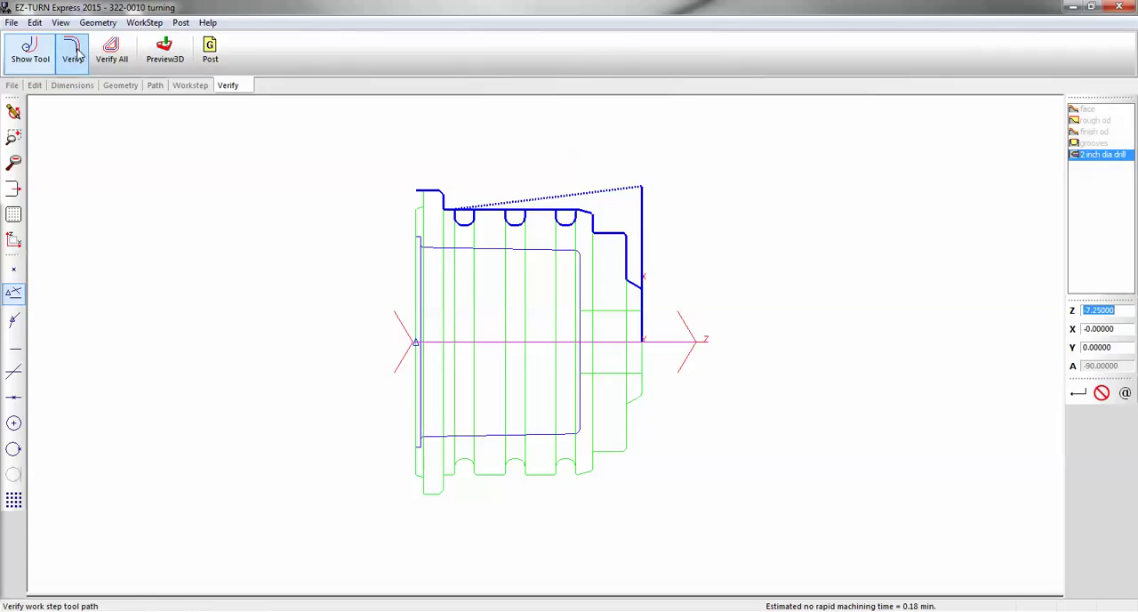
Redraw the view to clear the drill toolpath and create a new bore work step named "bore"
{"action": "left_click", "coordinate": [14, 112]}
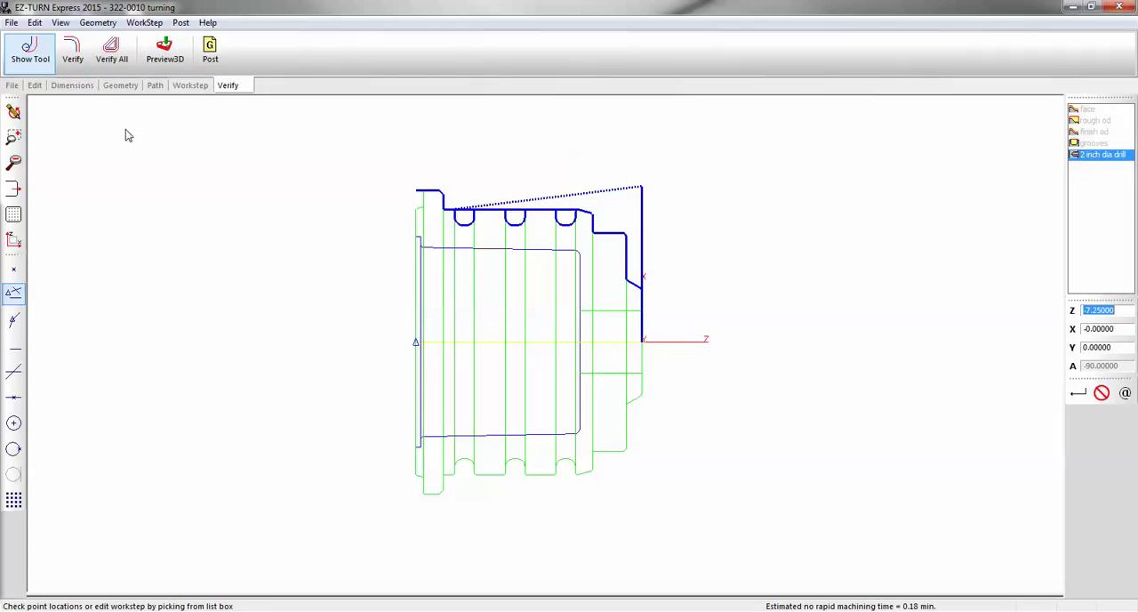
{"action": "left_click", "coordinate": [650, 355]}
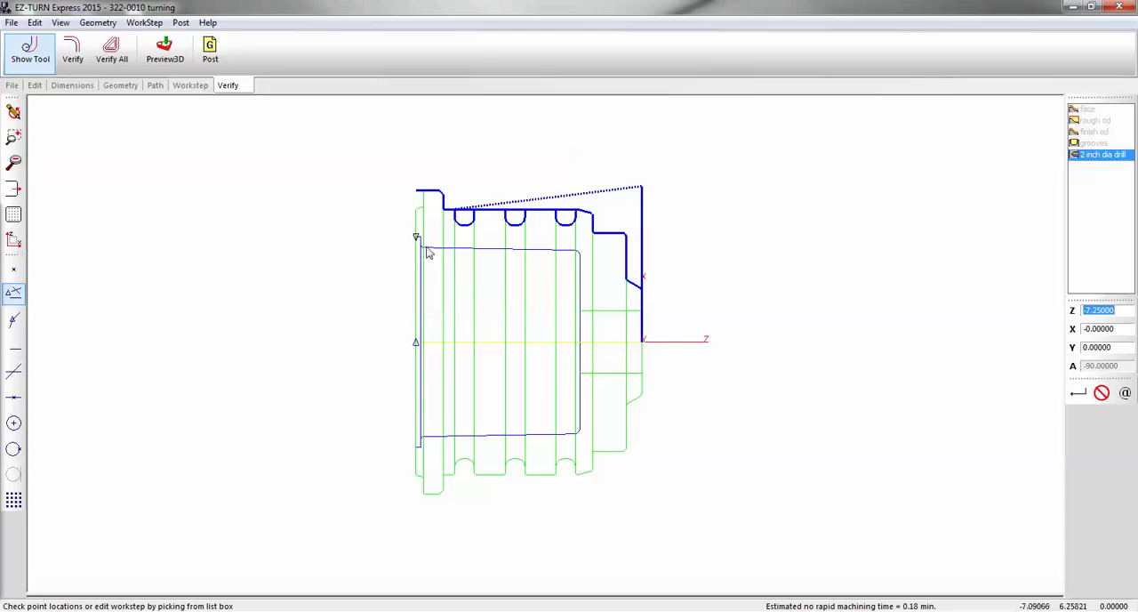
{"action": "left_click", "coordinate": [181, 86]}
{"action": "left_click", "coordinate": [76, 50]}
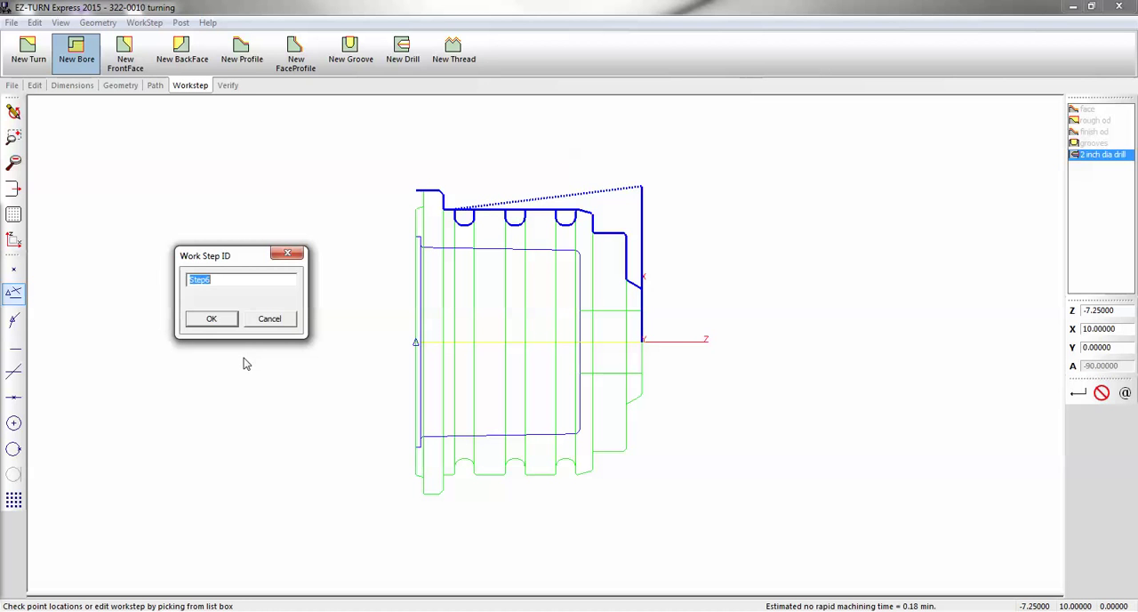
{"action": "type", "text": "bore"}
{"action": "key", "text": "Return"}
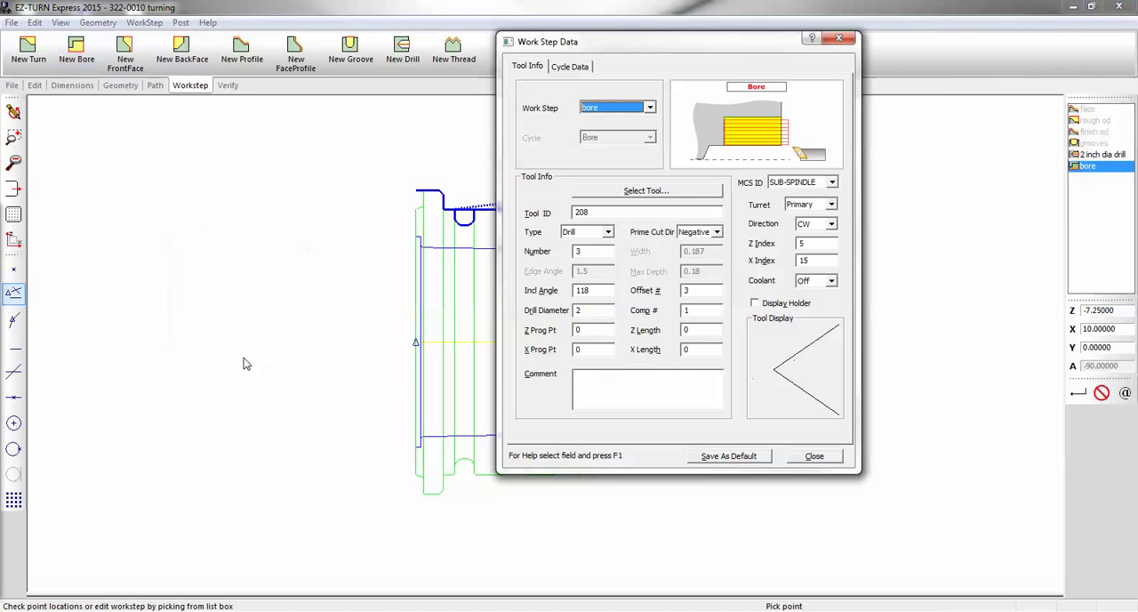
Select bore tool 401 from the tool library for the bore work step and set its tool number and offset to 4
{"action": "left_click", "coordinate": [614, 191]}
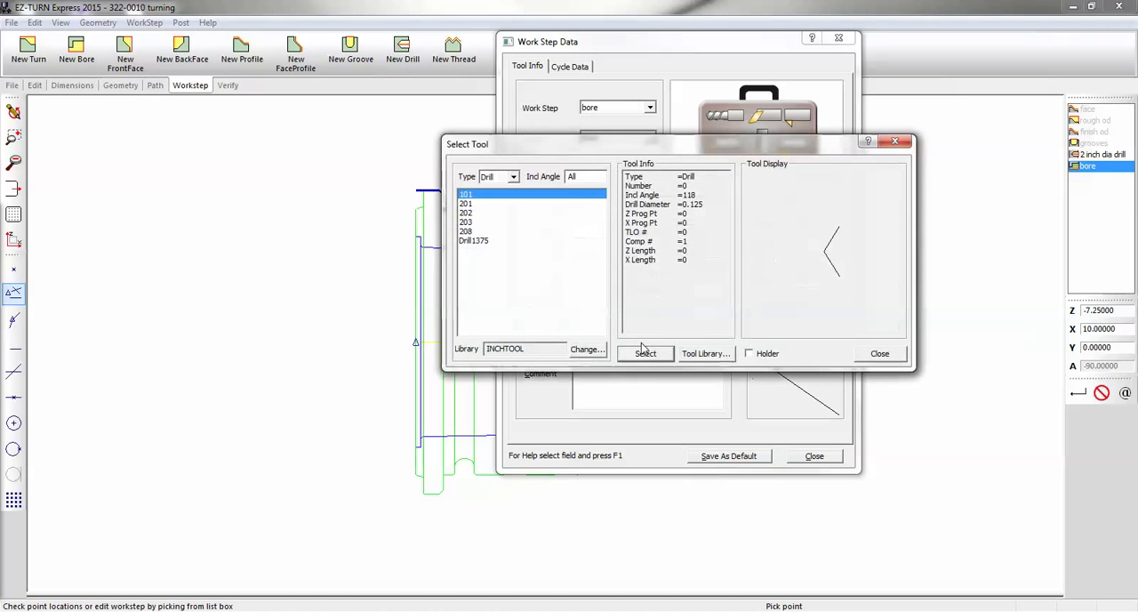
{"action": "left_click", "coordinate": [513, 177]}
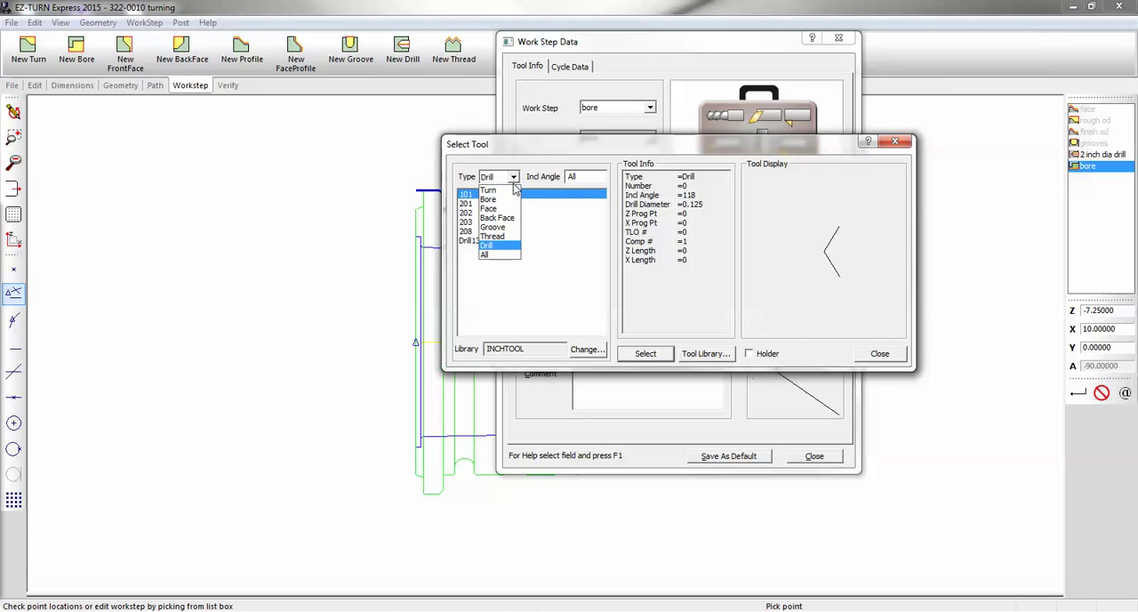
{"action": "left_click", "coordinate": [511, 200]}
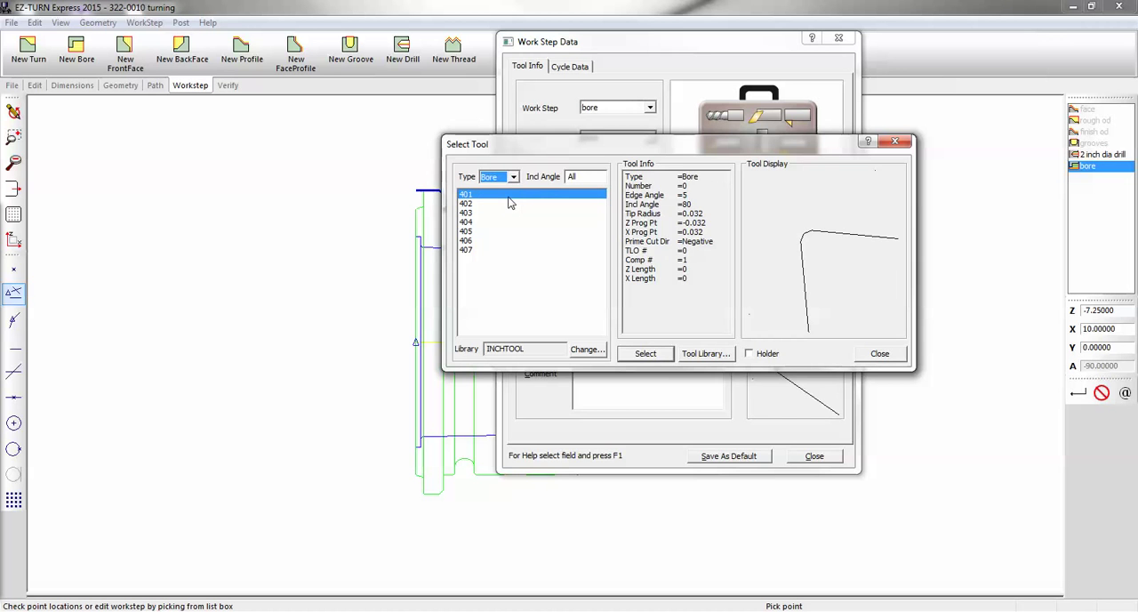
{"action": "double_click", "coordinate": [509, 195]}
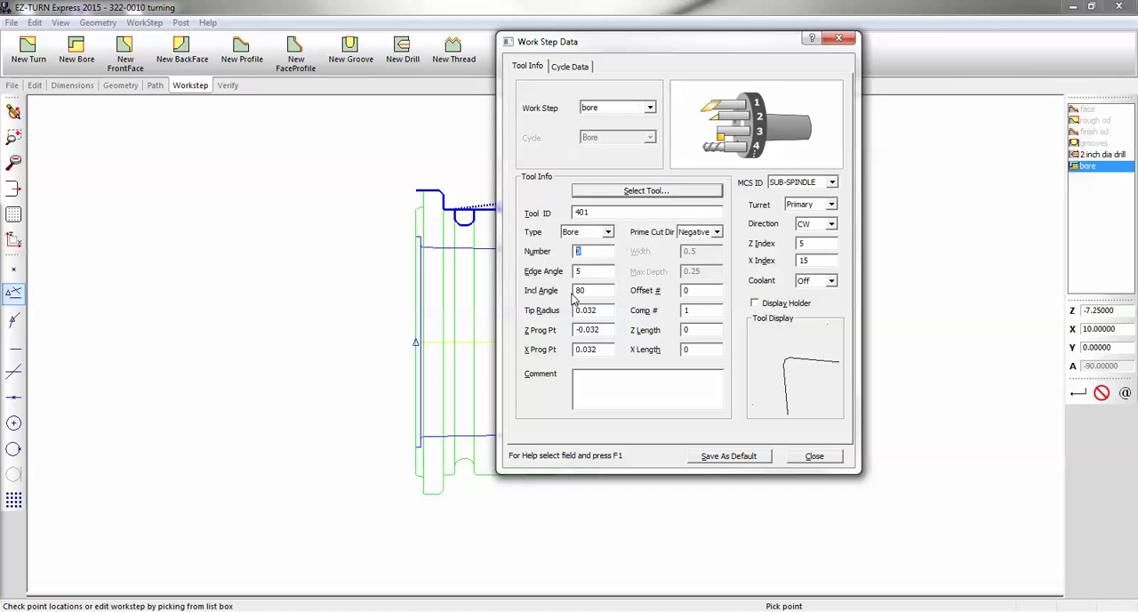
{"action": "left_click", "coordinate": [698, 290]}
{"action": "type", "text": "4"}
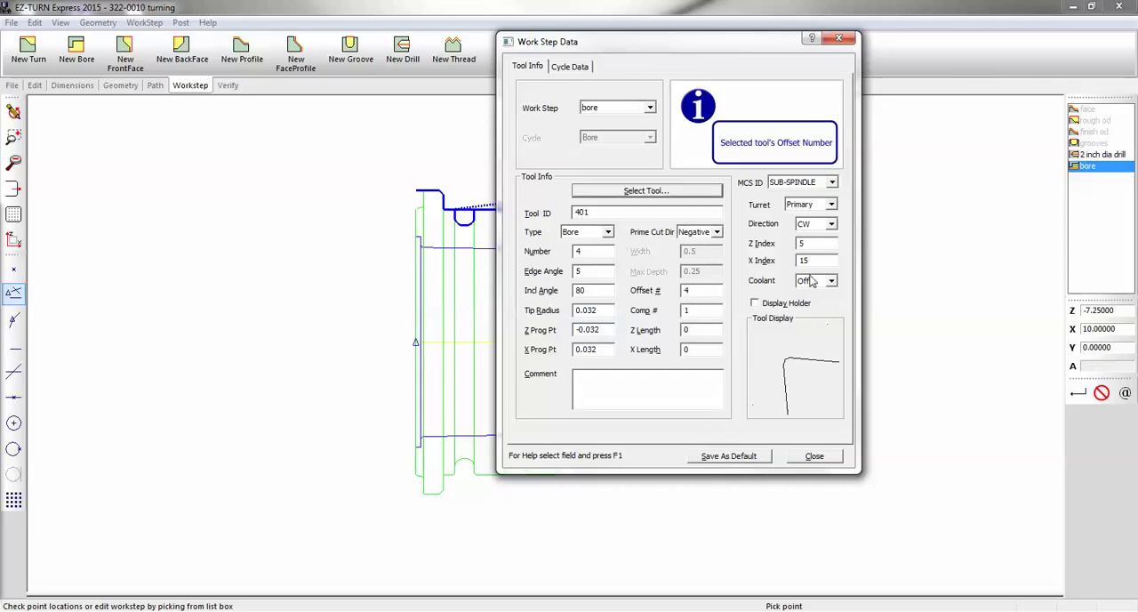
In the bore cycle data, set the Z and X finish allowances to 0.01 and the depth to 0.25
{"action": "left_click", "coordinate": [576, 69]}
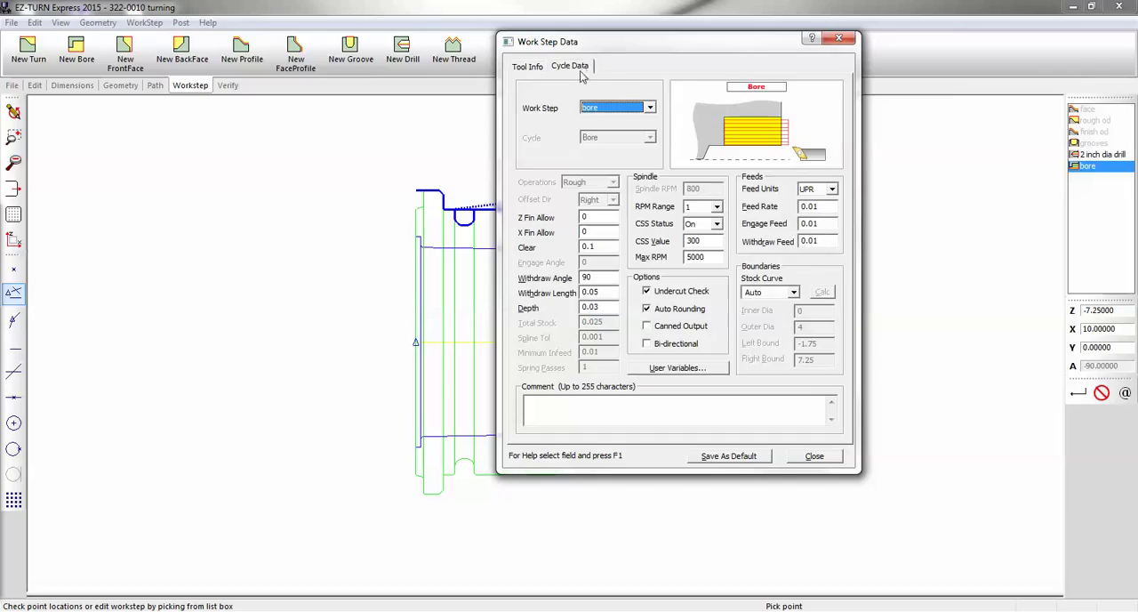
{"action": "left_click", "coordinate": [601, 217]}
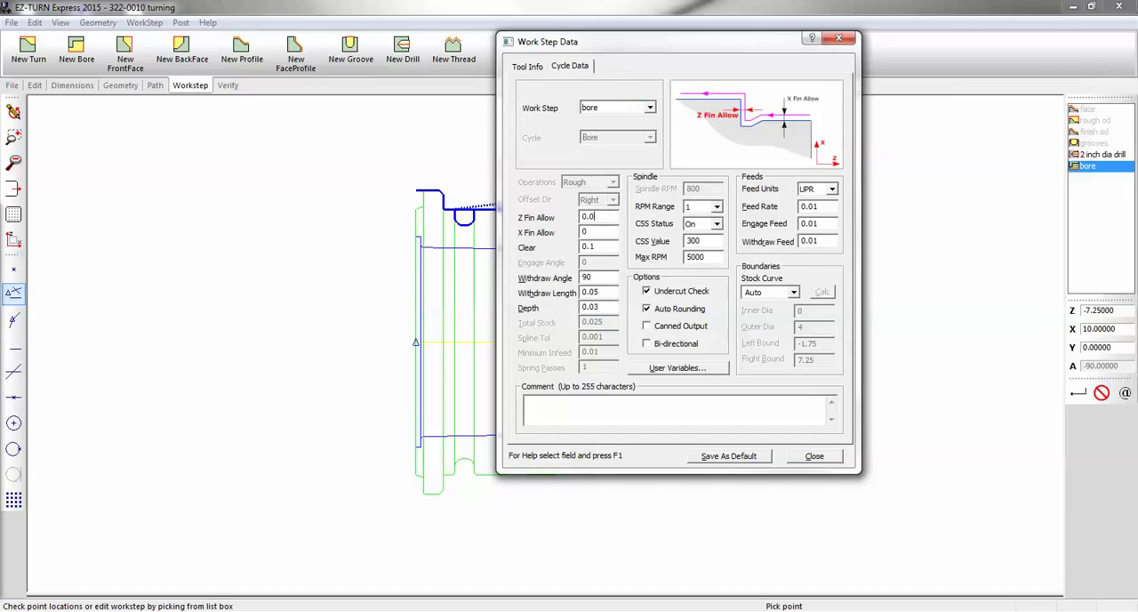
{"action": "left_click", "coordinate": [601, 231]}
{"action": "double_click", "coordinate": [604, 308]}
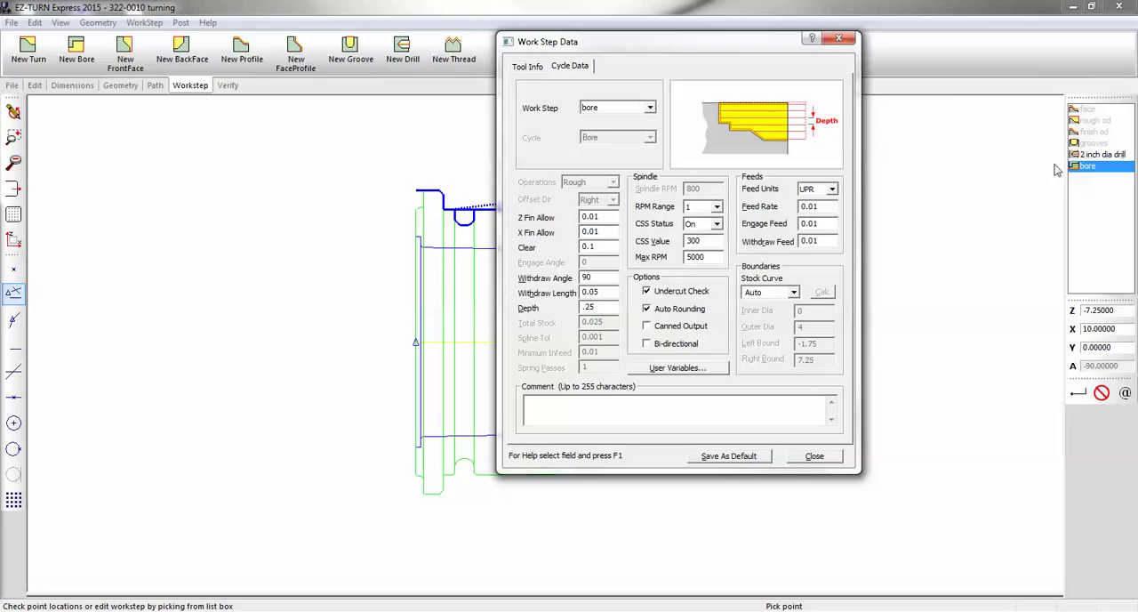
Turn CSS status off for the 2 inch dia drill work step, return to the bore work step and close its data
{"action": "left_click", "coordinate": [1106, 155]}
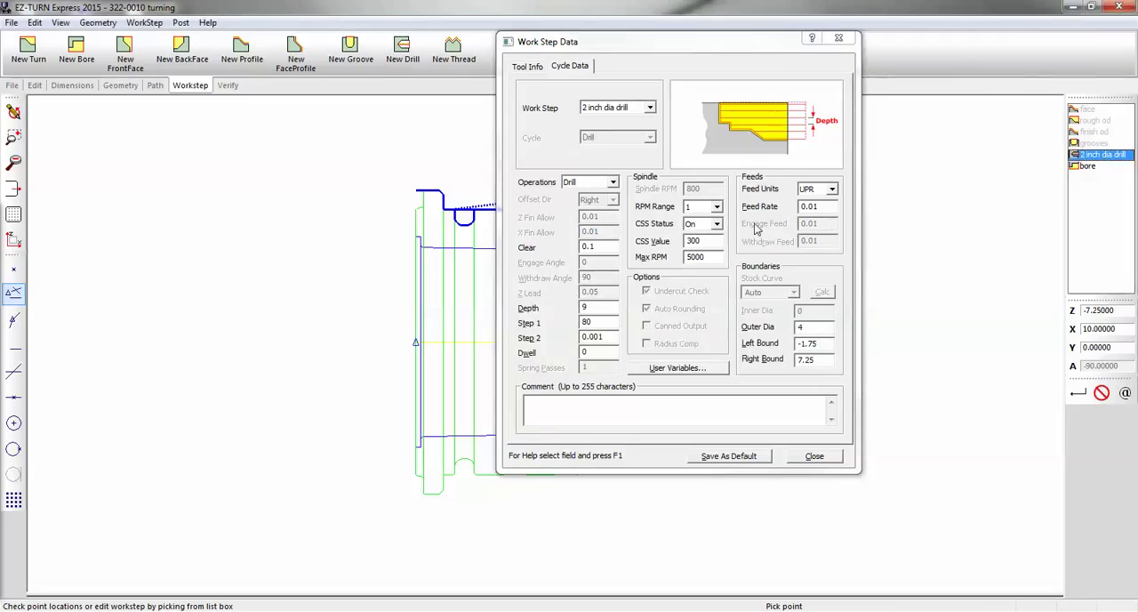
{"action": "left_click", "coordinate": [717, 223]}
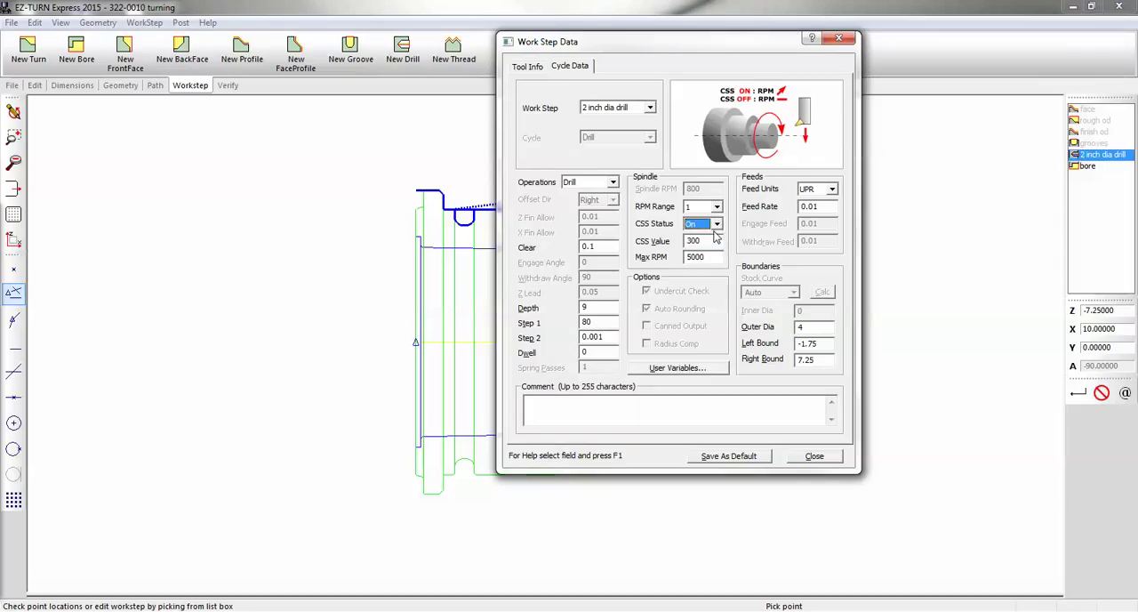
{"action": "left_click", "coordinate": [703, 233]}
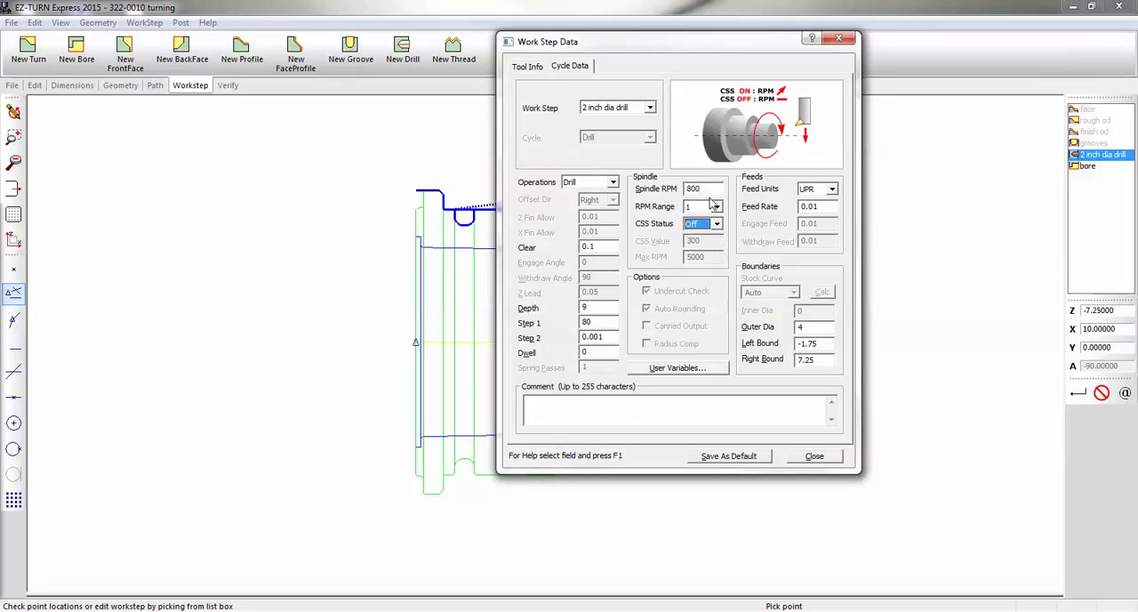
{"action": "left_click", "coordinate": [1089, 166]}
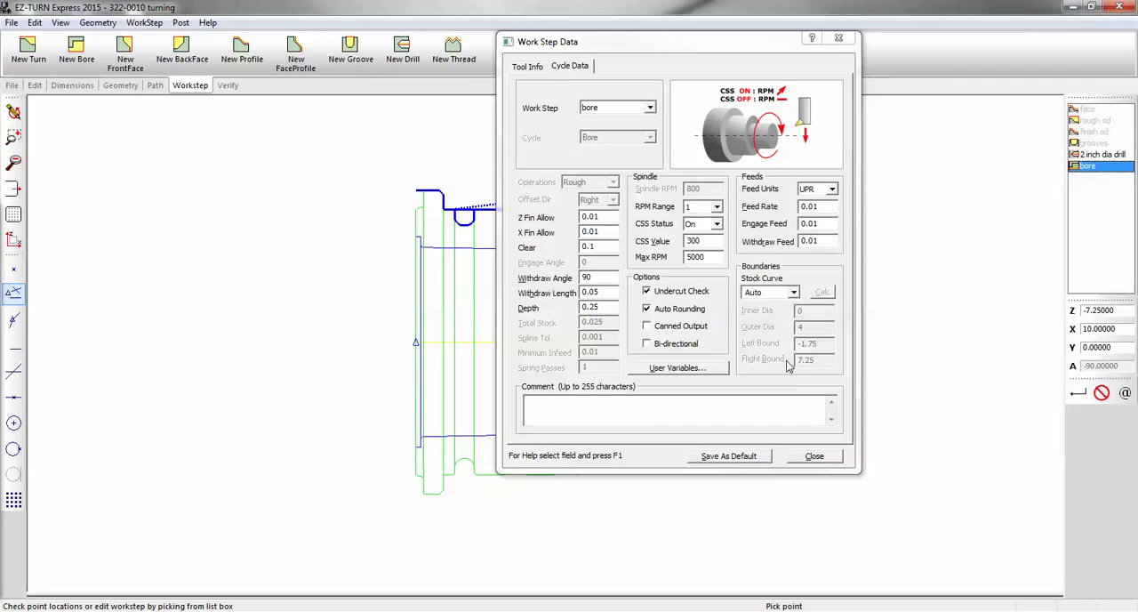
{"action": "left_click", "coordinate": [812, 457]}
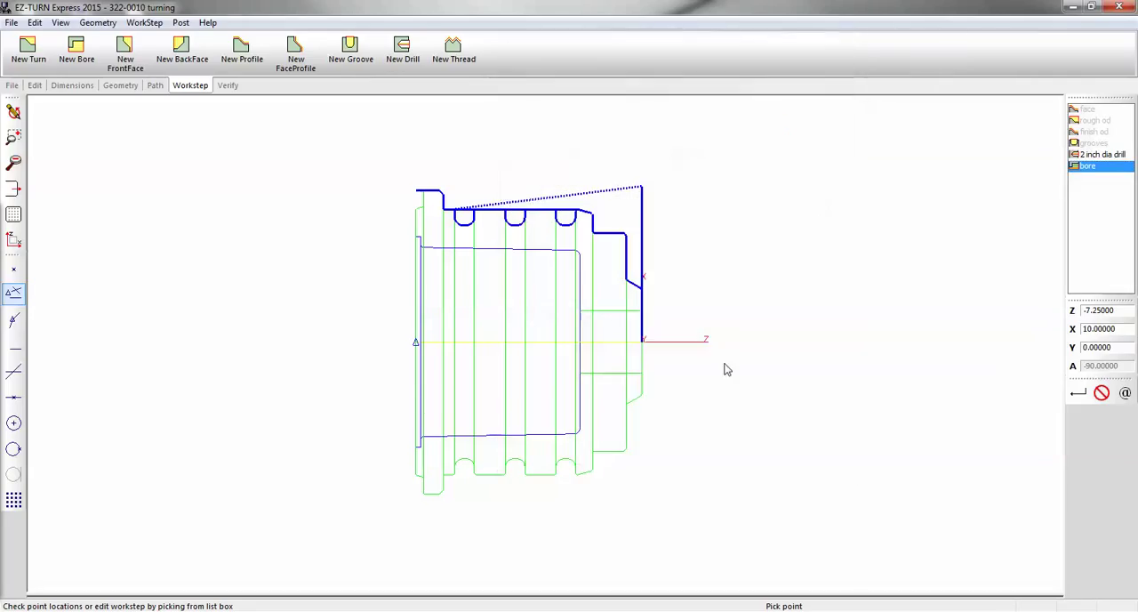
Define the bore path with arc moves along the upper inner profile from Z -7.25, X 6.75 to Z -1.9815, X 2.0005
{"action": "left_click", "coordinate": [155, 85]}
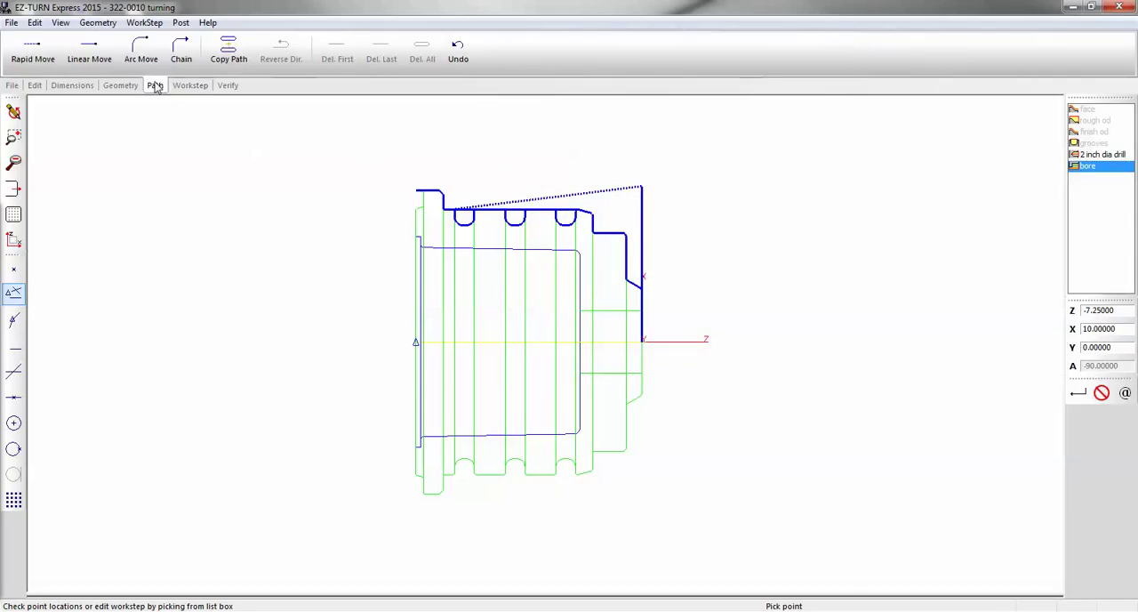
{"action": "left_click", "coordinate": [410, 237]}
{"action": "left_click", "coordinate": [422, 238]}
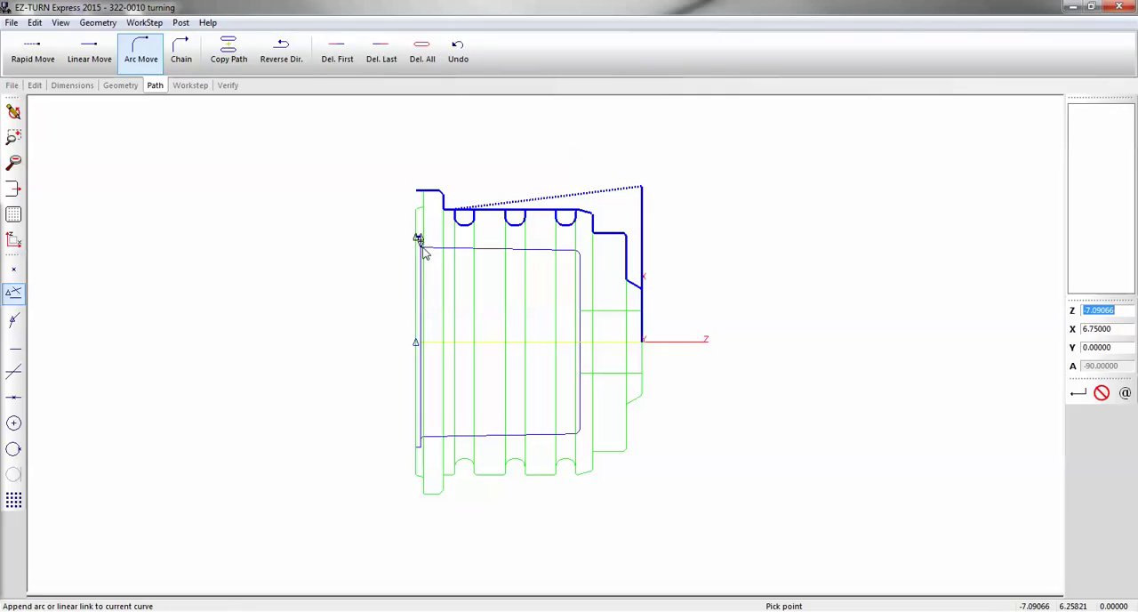
{"action": "left_click", "coordinate": [421, 245]}
{"action": "left_click", "coordinate": [428, 257]}
{"action": "left_click", "coordinate": [572, 256]}
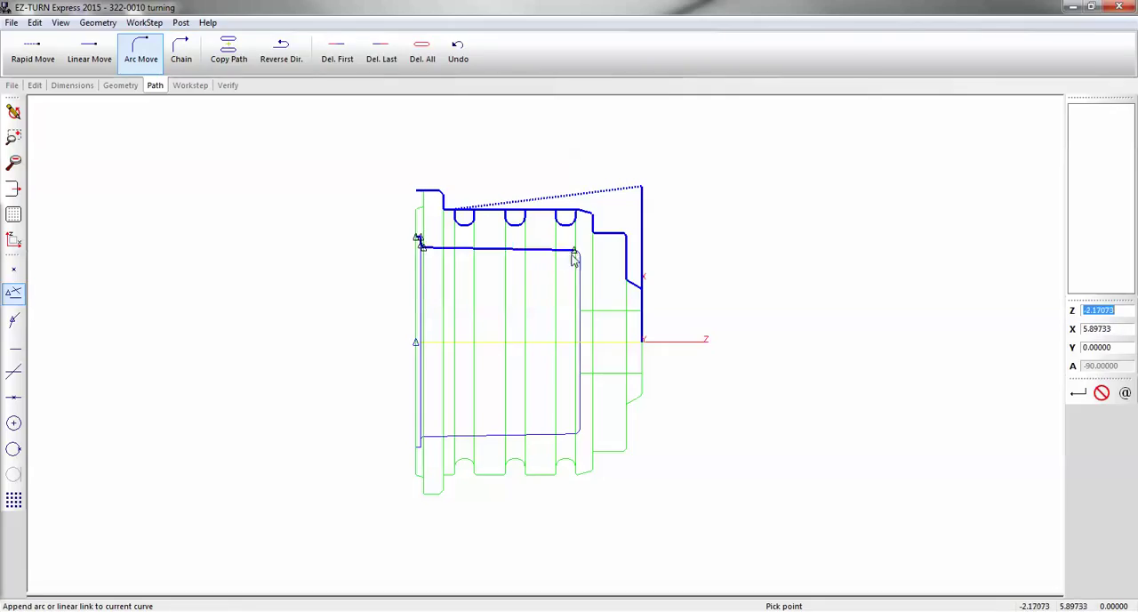
{"action": "scroll", "coordinate": [583, 263], "scroll_direction": "up", "scroll_amount": 5}
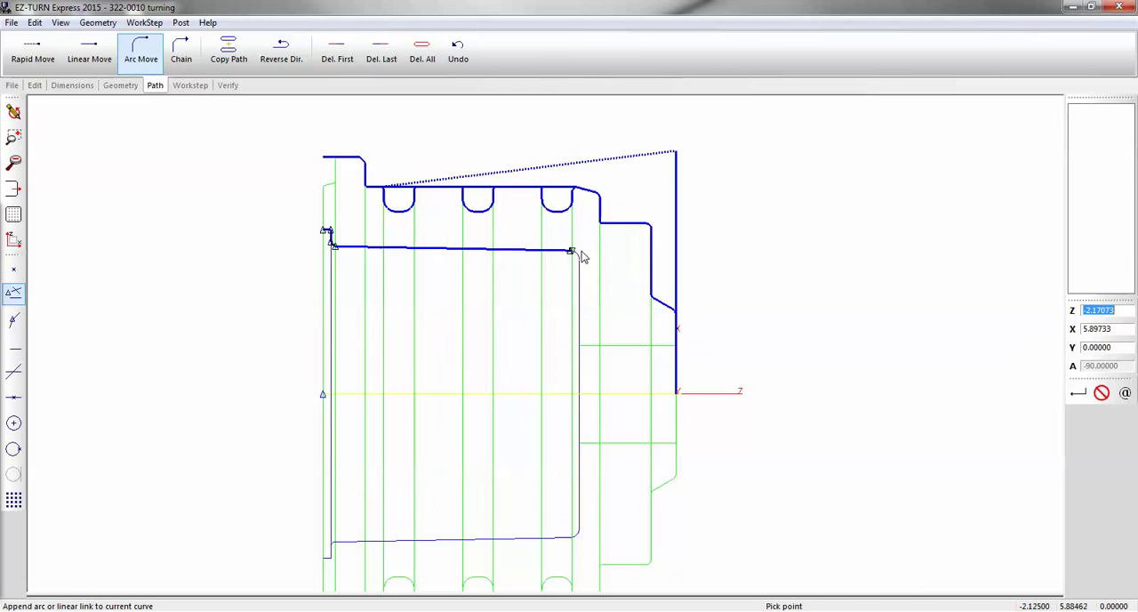
{"action": "left_click", "coordinate": [582, 264]}
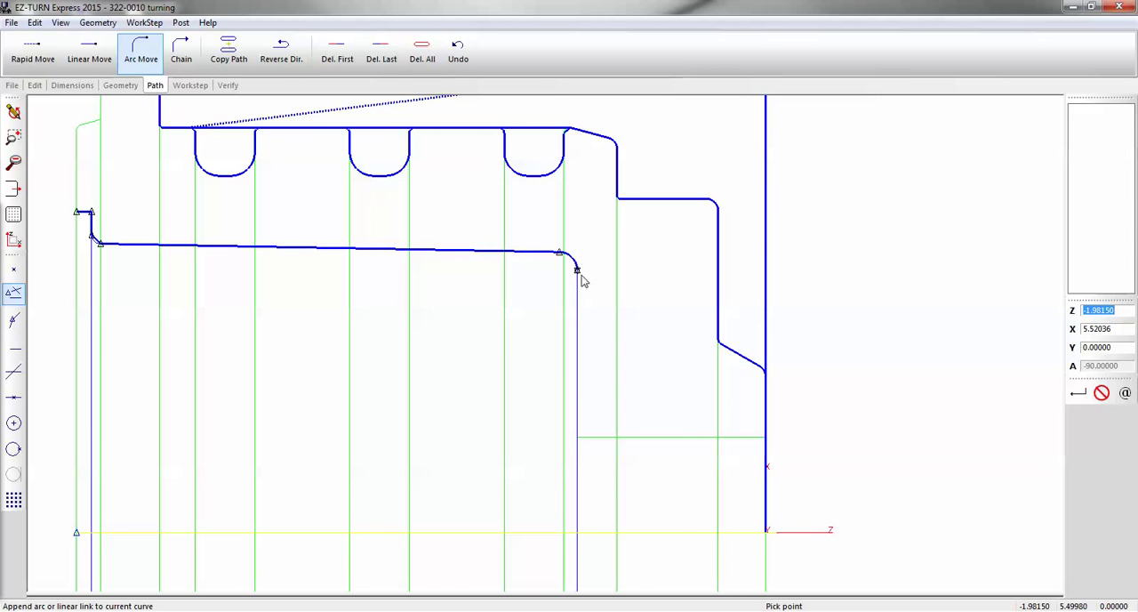
{"action": "left_click", "coordinate": [578, 437]}
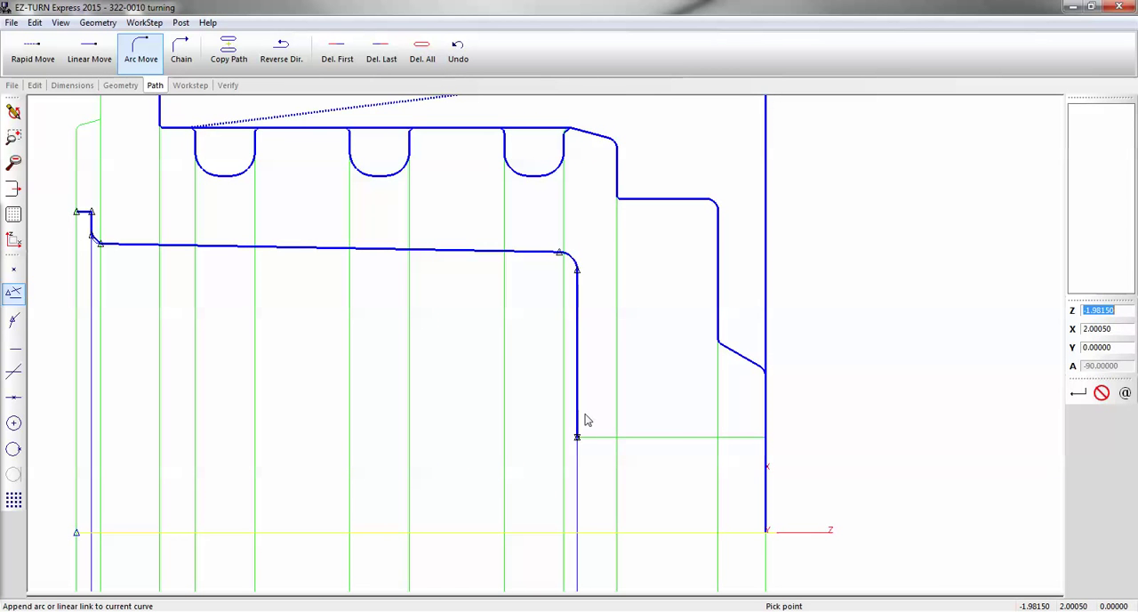
Verify the bore toolpath, preview the bored part in 3D isometric and flat views, and redraw the wireframe
{"action": "scroll", "coordinate": [628, 317], "scroll_direction": "down", "scroll_amount": 1}
{"action": "scroll", "coordinate": [628, 318], "scroll_direction": "down", "scroll_amount": 3}
{"action": "left_click", "coordinate": [233, 85]}
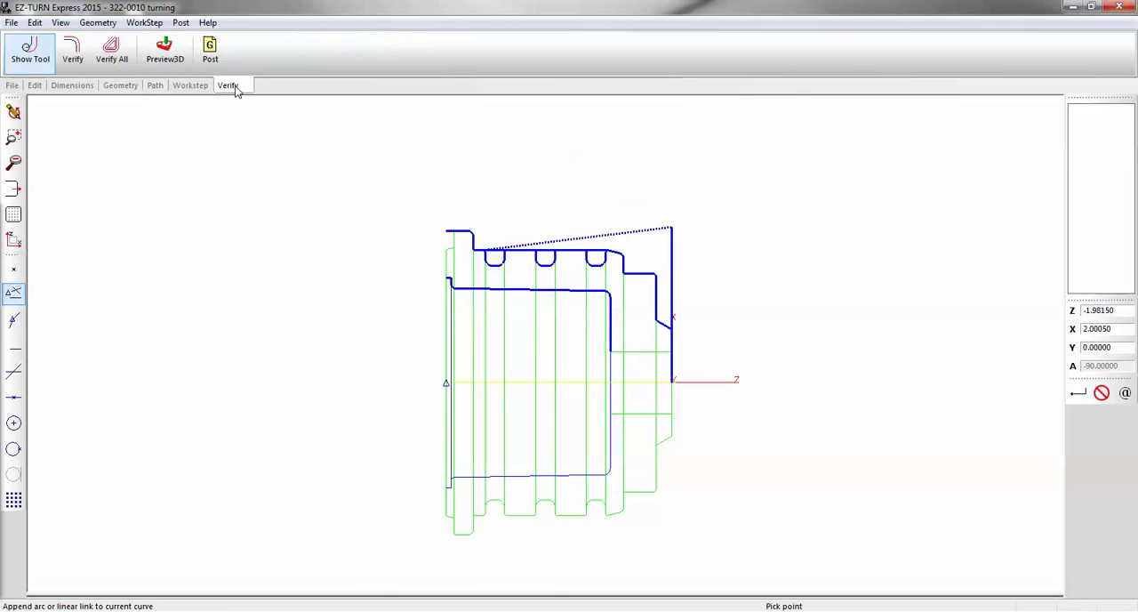
{"action": "left_click", "coordinate": [77, 57]}
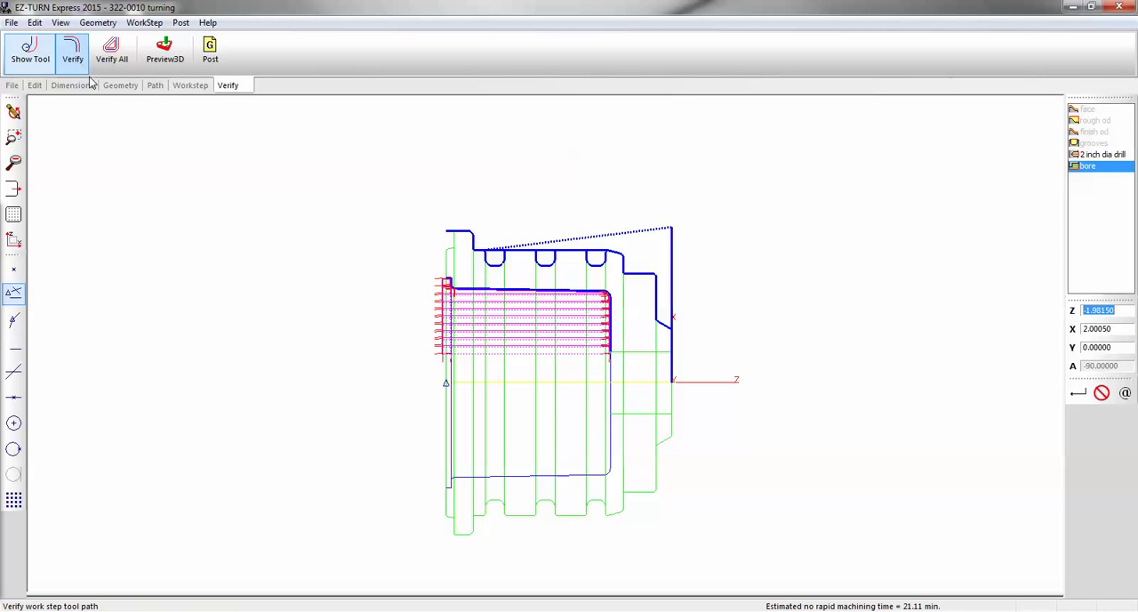
{"action": "left_click", "coordinate": [157, 62]}
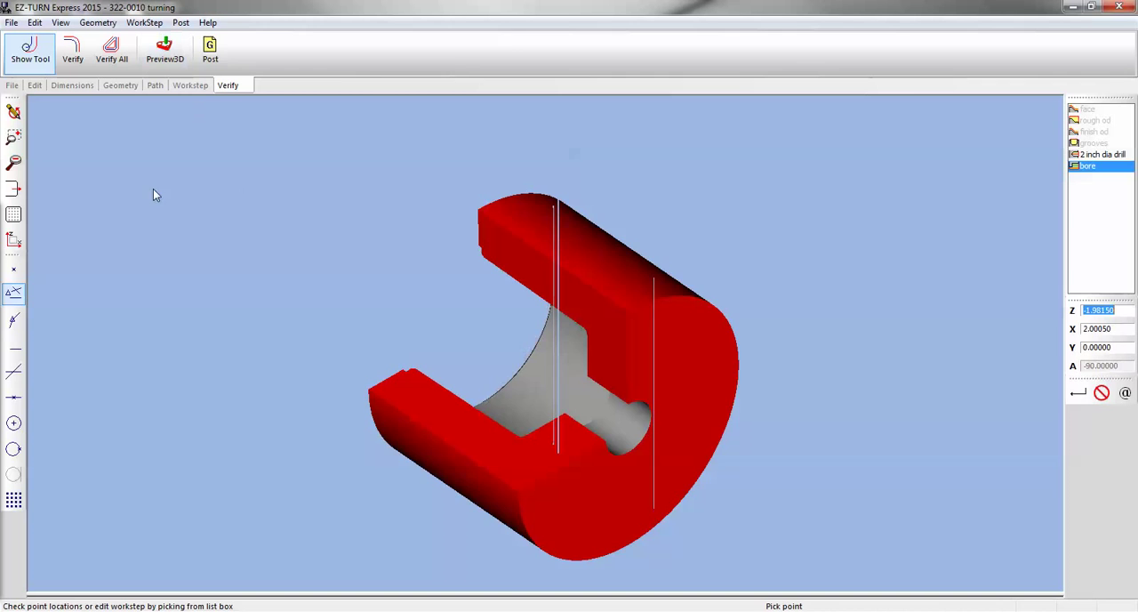
{"action": "left_click", "coordinate": [14, 239]}
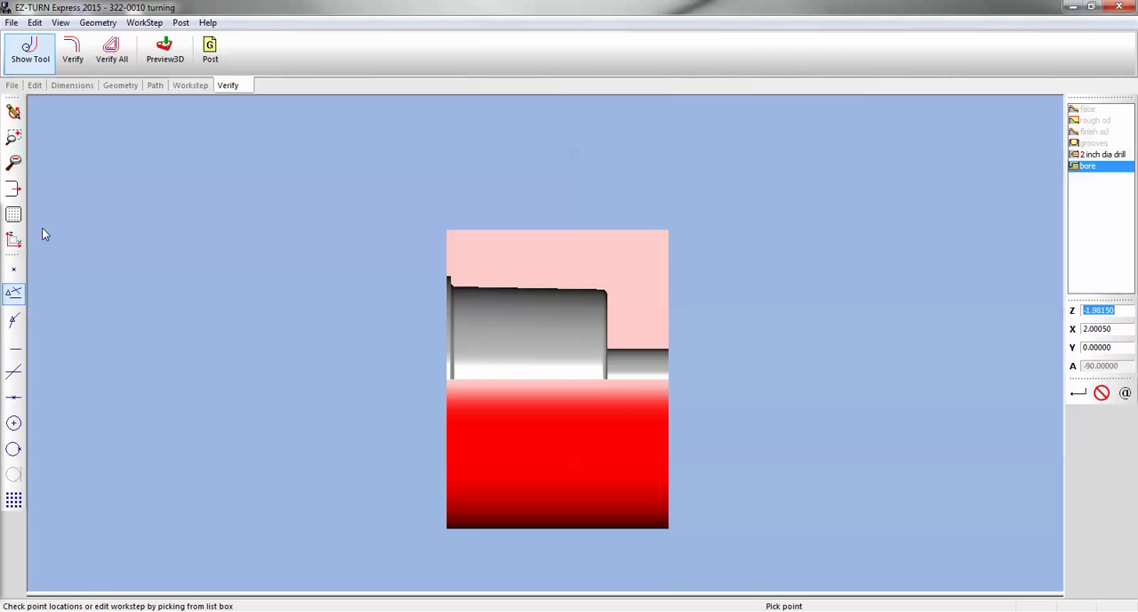
{"action": "left_click", "coordinate": [13, 111]}
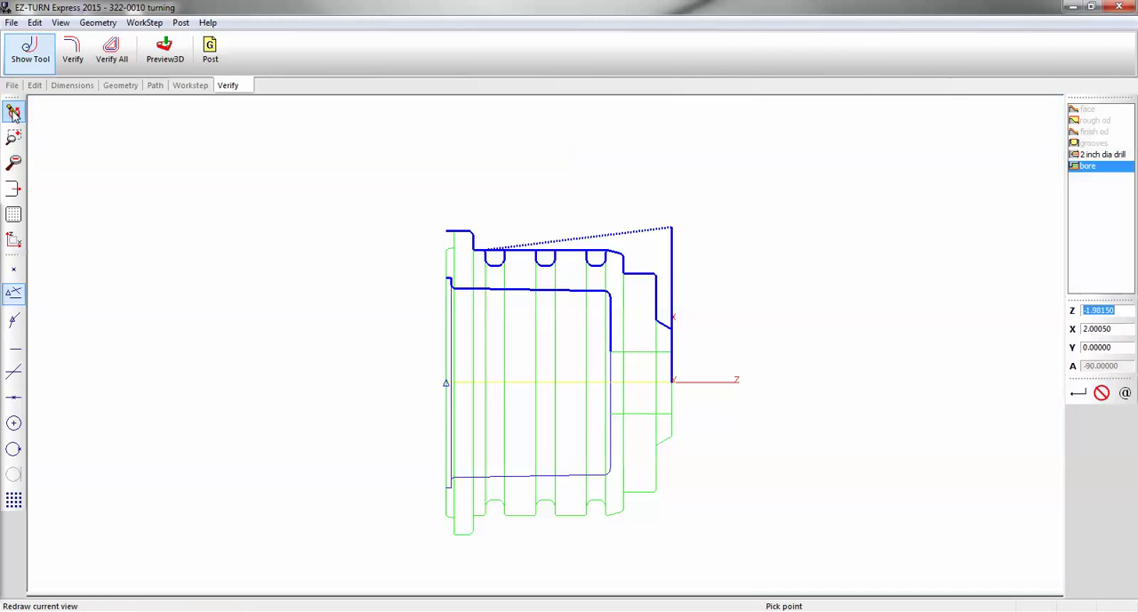
Create a new profile work step named "finish bore"
{"action": "left_click", "coordinate": [155, 86]}
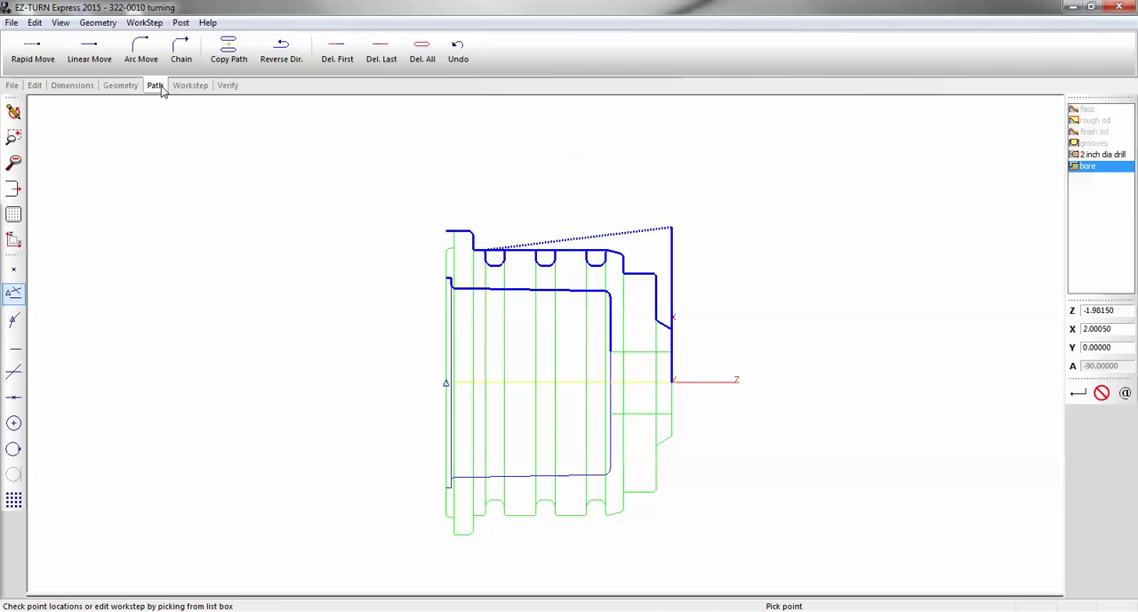
{"action": "left_click", "coordinate": [190, 85]}
{"action": "left_click", "coordinate": [241, 50]}
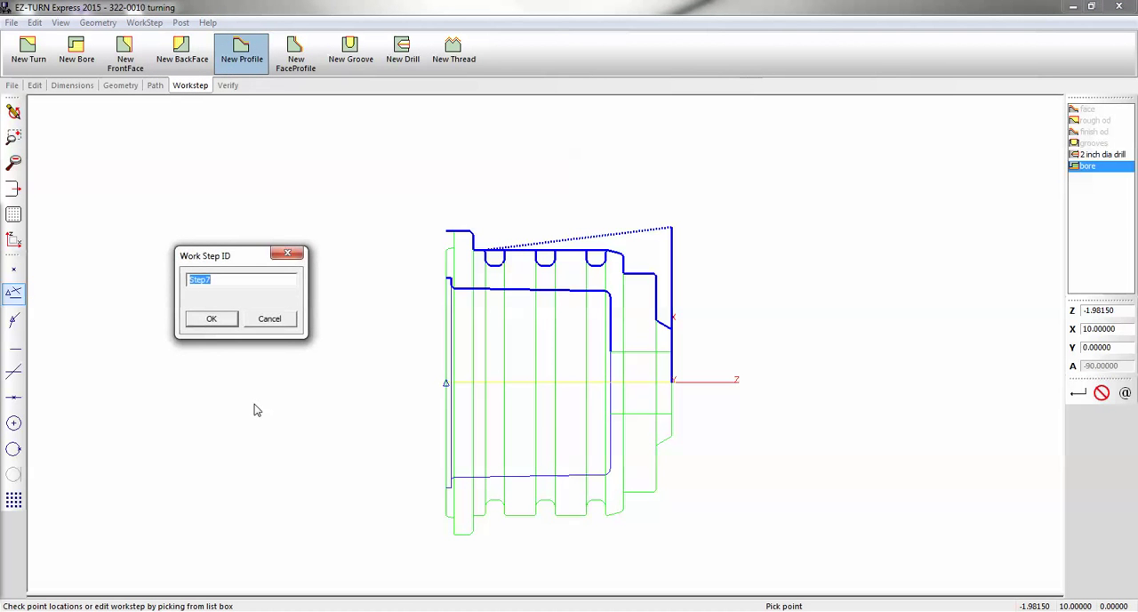
{"action": "type", "text": "finish bore"}
{"action": "key", "text": "Return"}
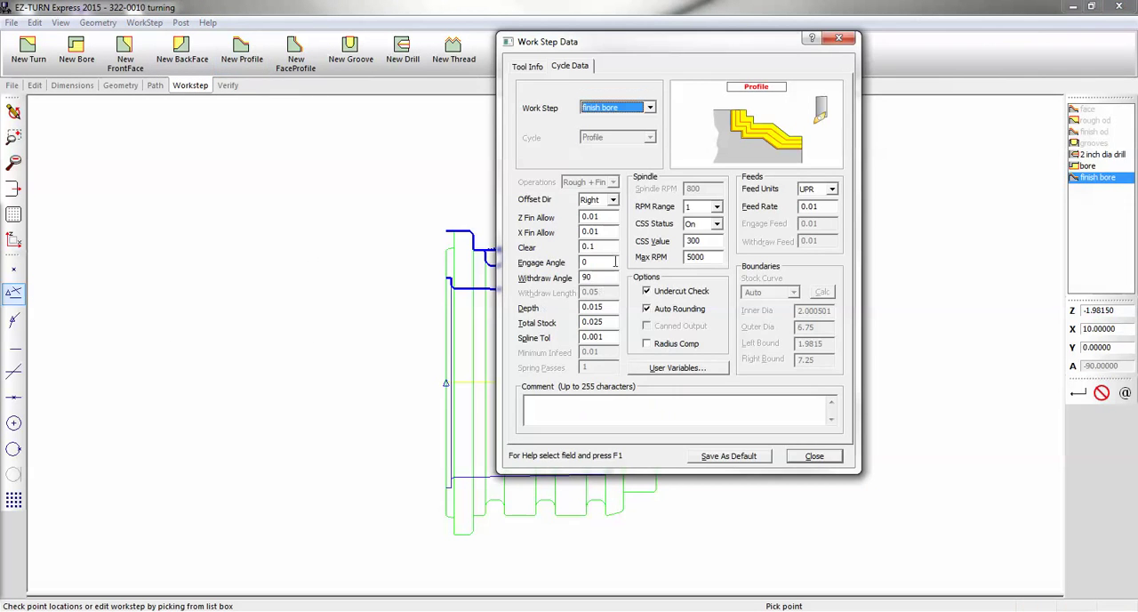
Set the offset direction of the finish bore work step to Left, check its tool data and close the work step data
{"action": "left_click", "coordinate": [613, 200]}
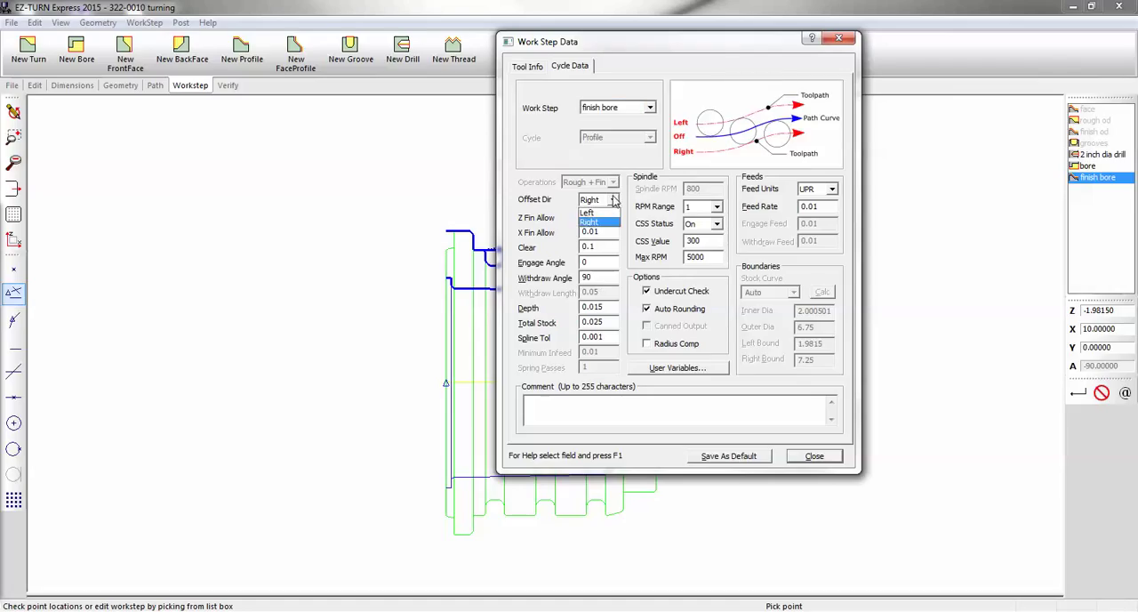
{"action": "left_click", "coordinate": [612, 212]}
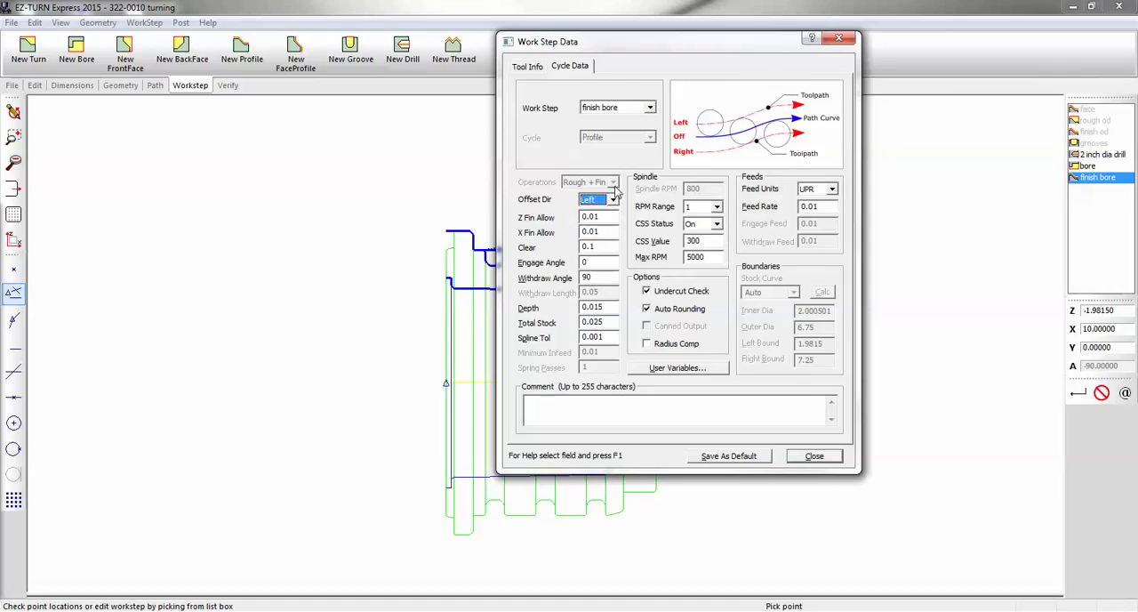
{"action": "left_click", "coordinate": [528, 67]}
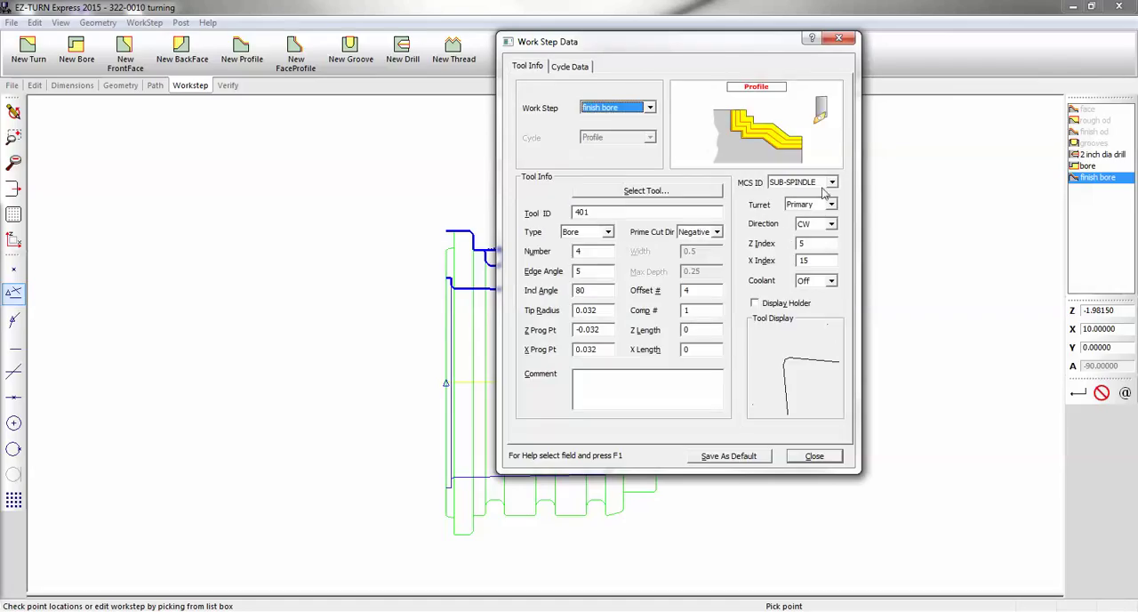
{"action": "left_click", "coordinate": [798, 456]}
{"action": "left_click", "coordinate": [230, 86]}
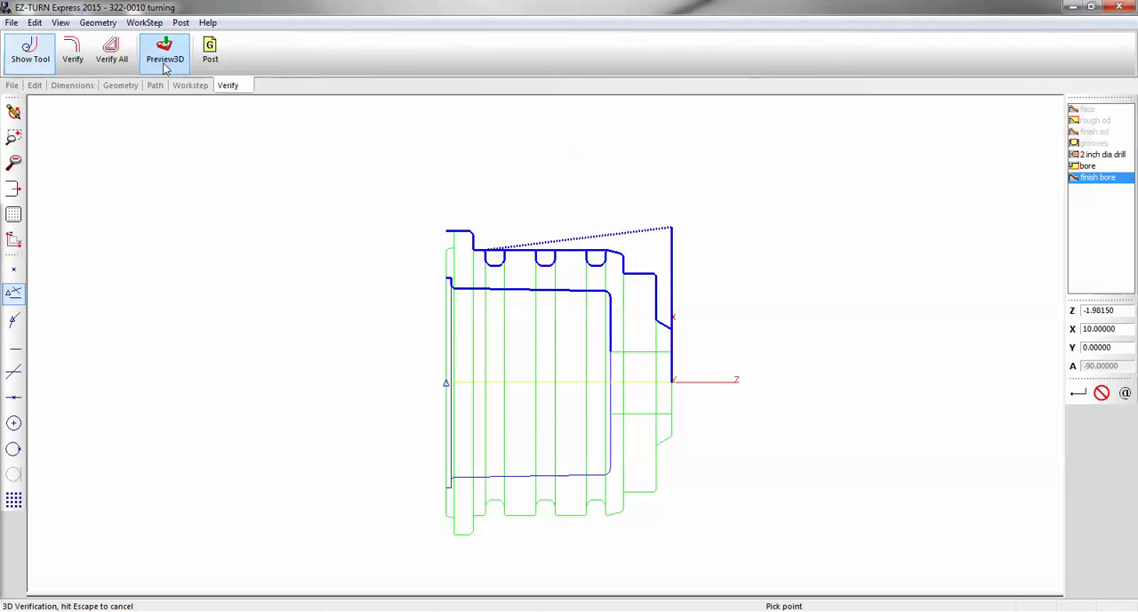
Copy the path of the bore work step into the finish bore work step
{"action": "left_click", "coordinate": [78, 51]}
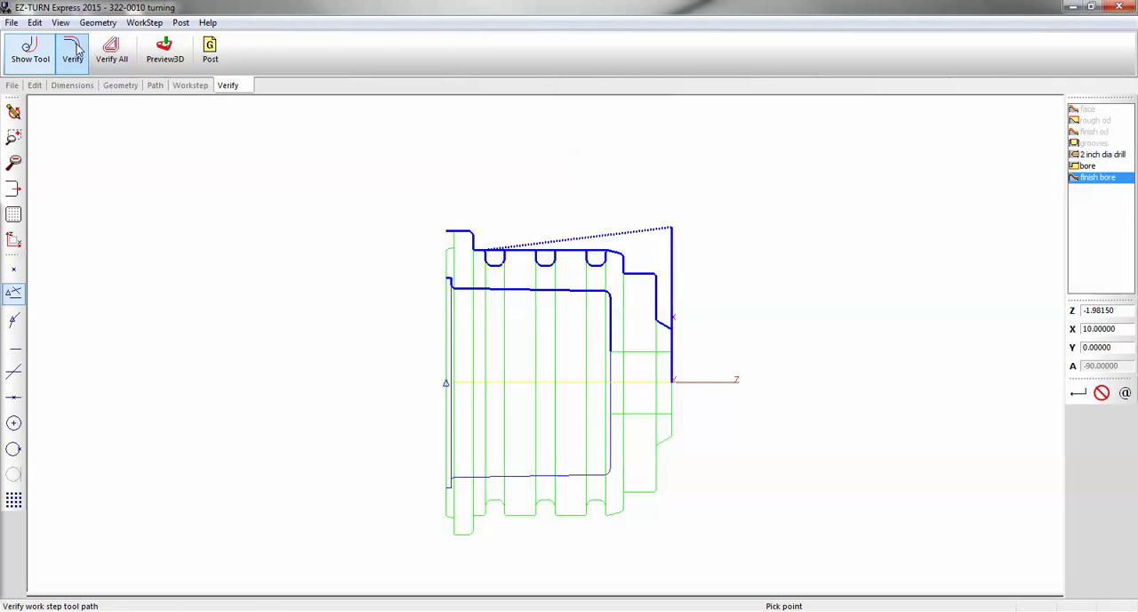
{"action": "left_click", "coordinate": [158, 89]}
{"action": "left_click", "coordinate": [229, 51]}
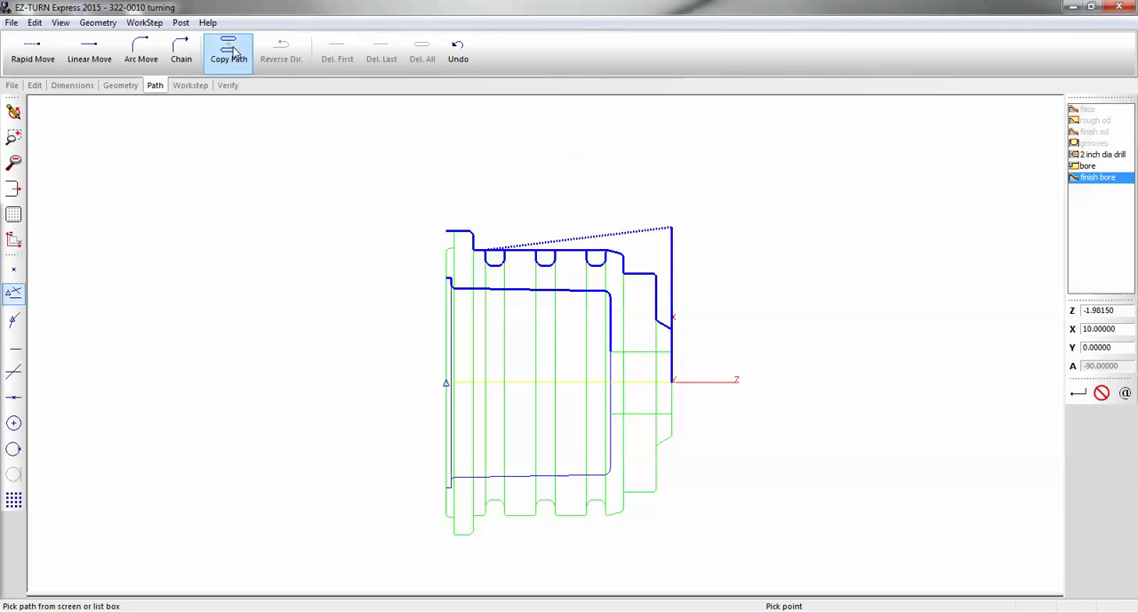
{"action": "left_click", "coordinate": [451, 284]}
Verify the finish bore toolpath, inspect it closely at the bore entrance, and redraw the wireframe
{"action": "left_click", "coordinate": [228, 86]}
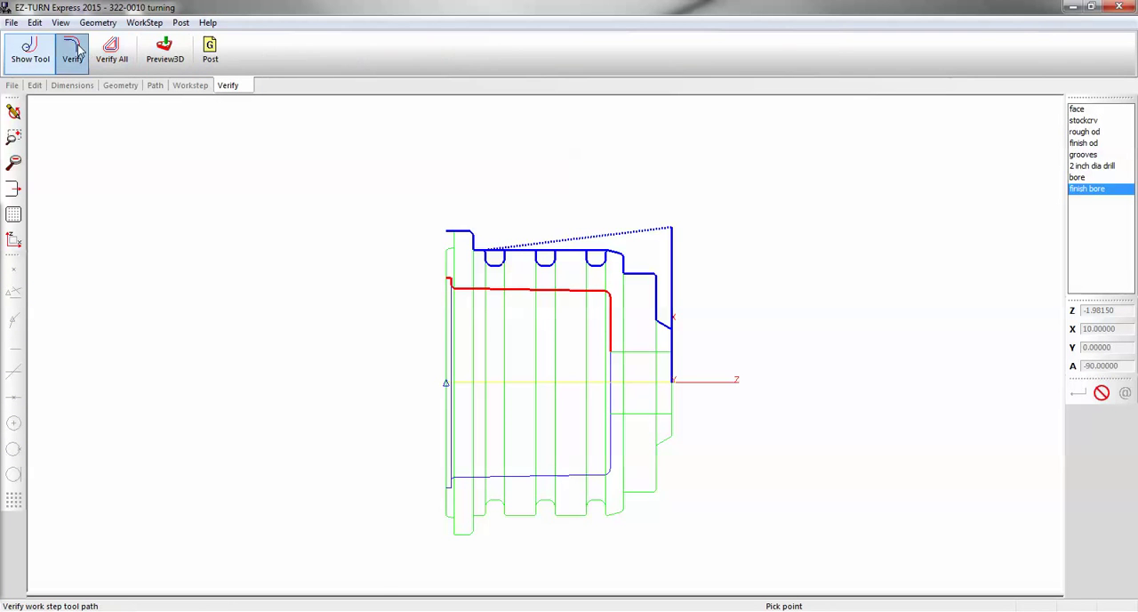
{"action": "left_click", "coordinate": [111, 50]}
{"action": "scroll", "coordinate": [436, 283], "scroll_direction": "up", "scroll_amount": 5}
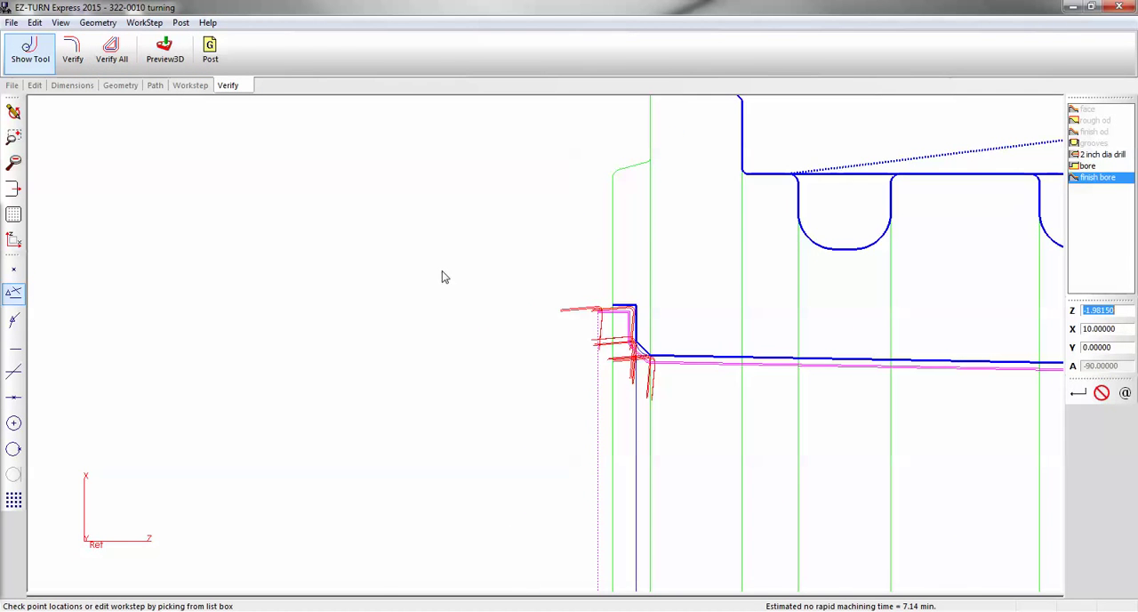
{"action": "scroll", "coordinate": [262, 209], "scroll_direction": "down", "scroll_amount": 5}
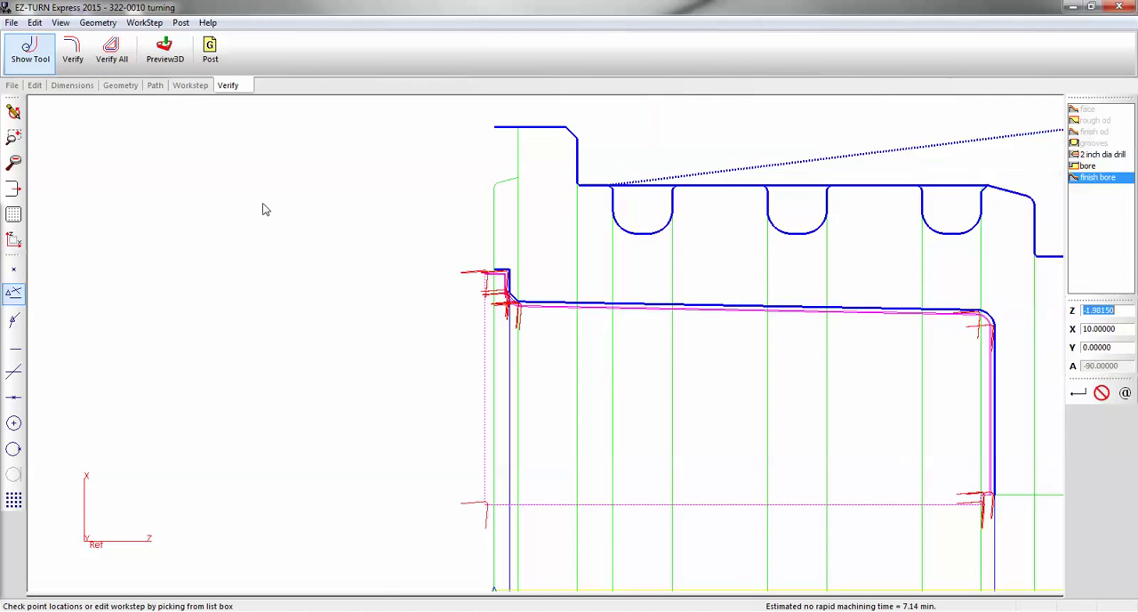
{"action": "left_click", "coordinate": [14, 113]}
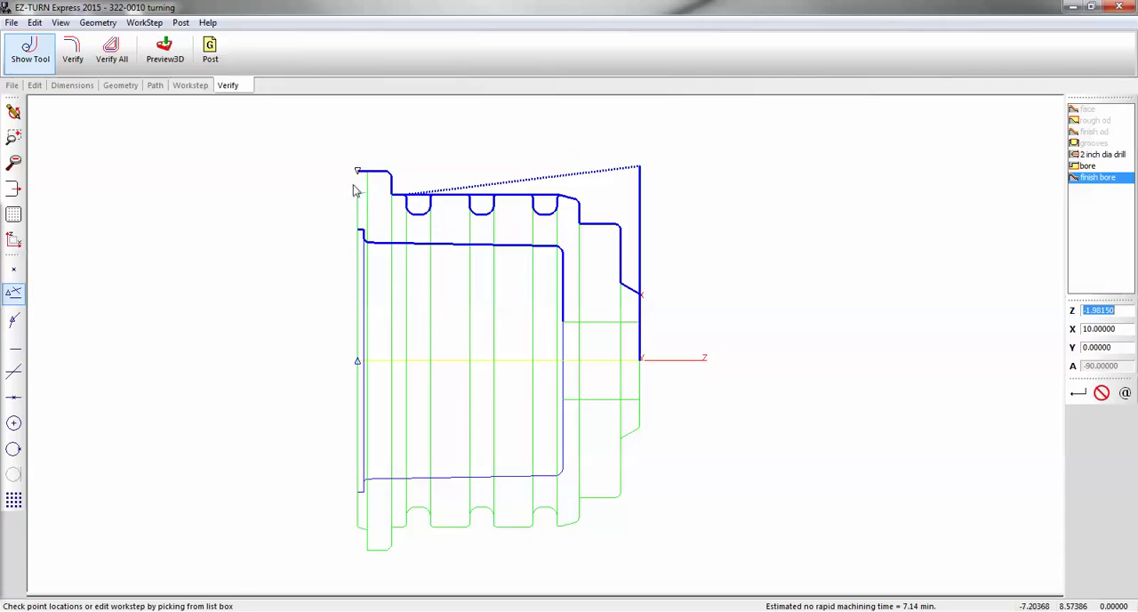
Create a new front face work step named "rough face backside"
{"action": "left_click", "coordinate": [191, 85]}
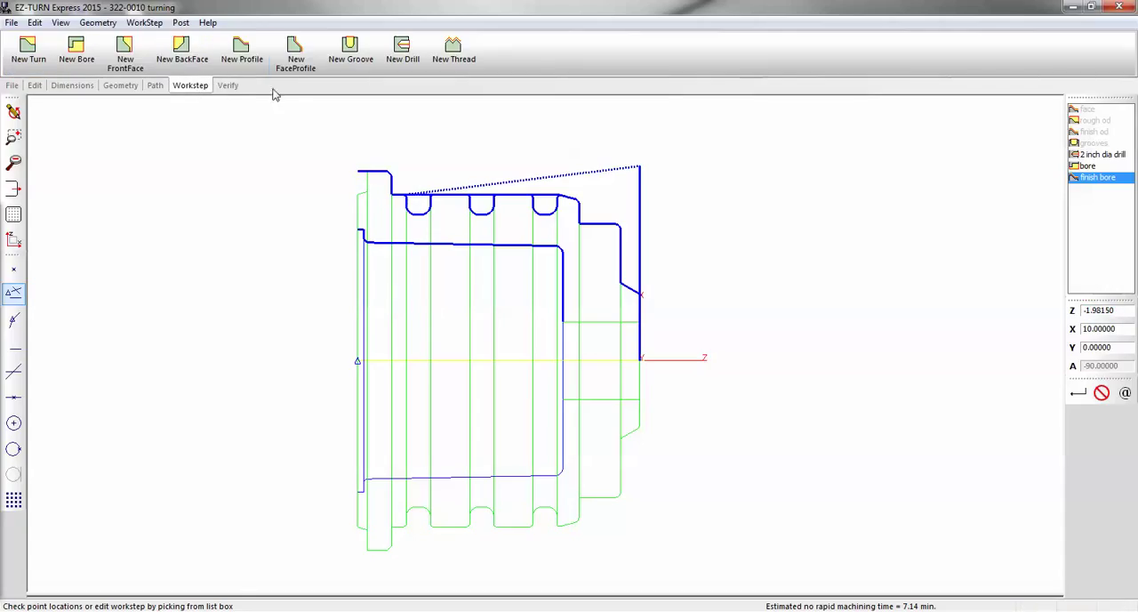
{"action": "left_click", "coordinate": [129, 52]}
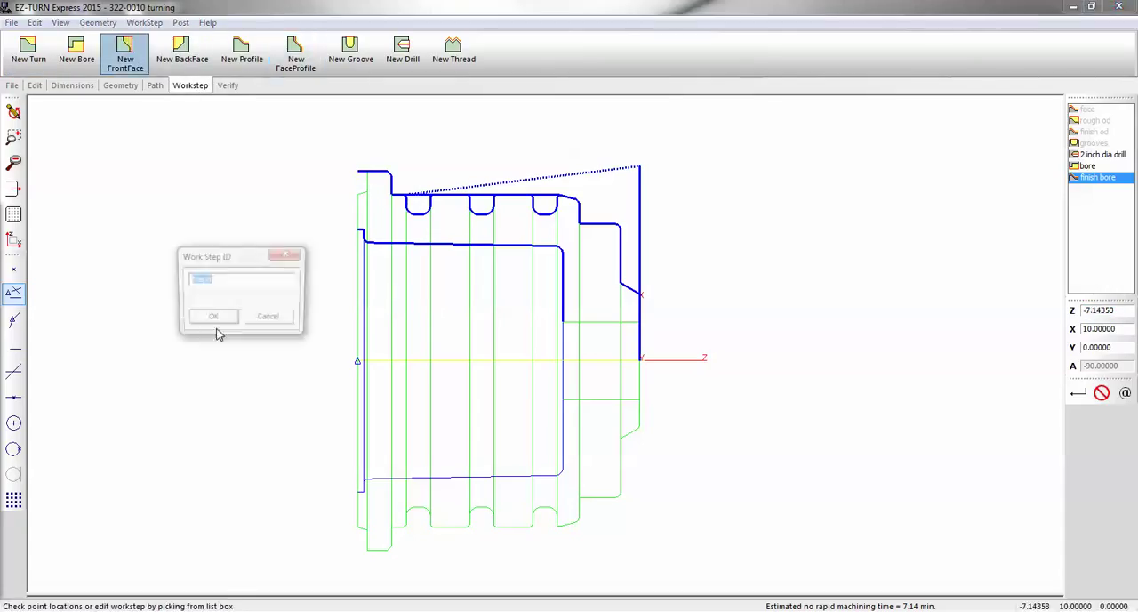
{"action": "type", "text": "rough face ba"}
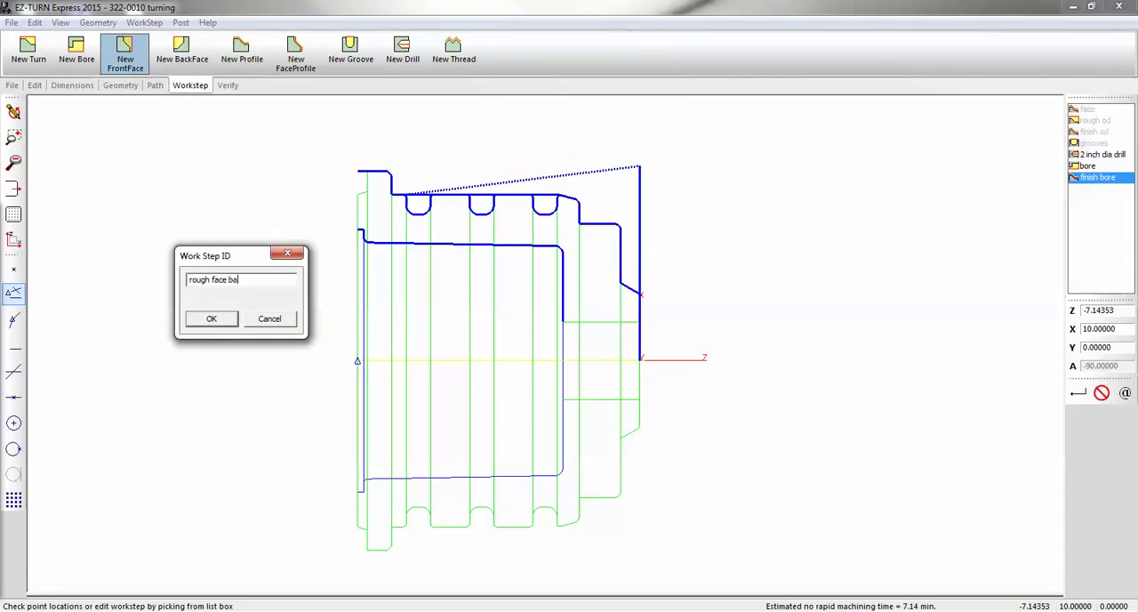
{"action": "type", "text": "ckside"}
{"action": "key", "text": "Return"}
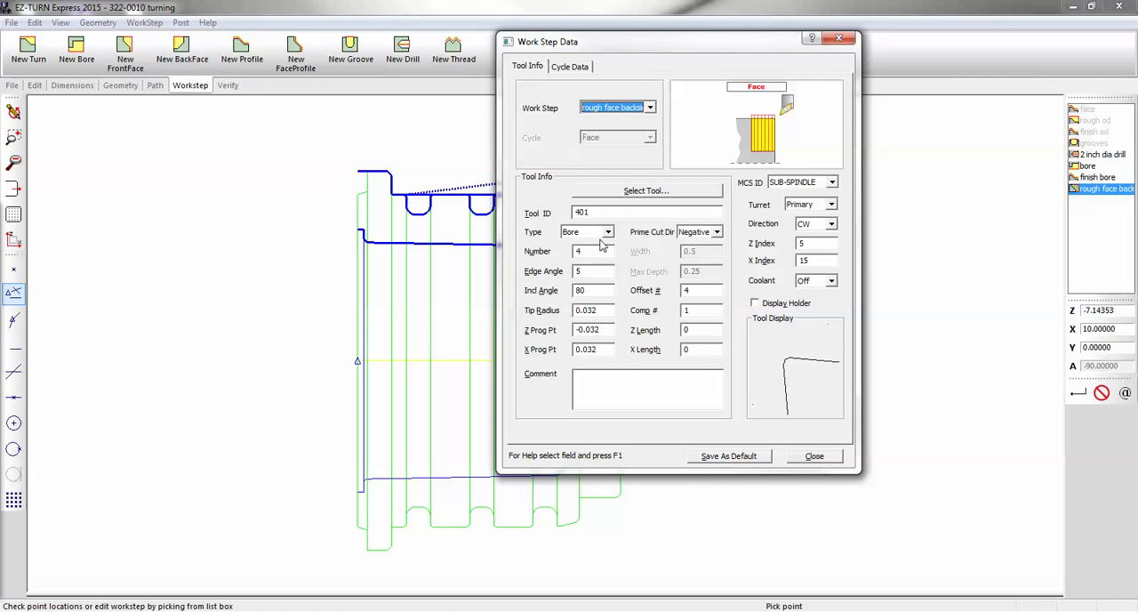
Assign Turn tool 301 to the rough face backside work step and set its tool number to 1
{"action": "left_click", "coordinate": [613, 192]}
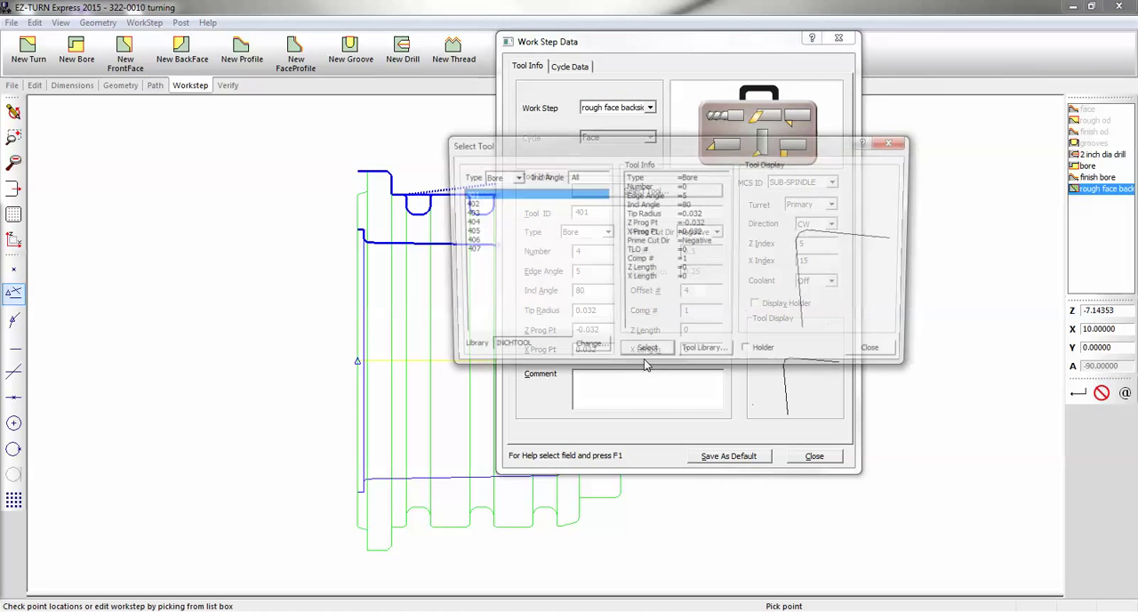
{"action": "left_click", "coordinate": [513, 176]}
{"action": "left_click", "coordinate": [514, 190]}
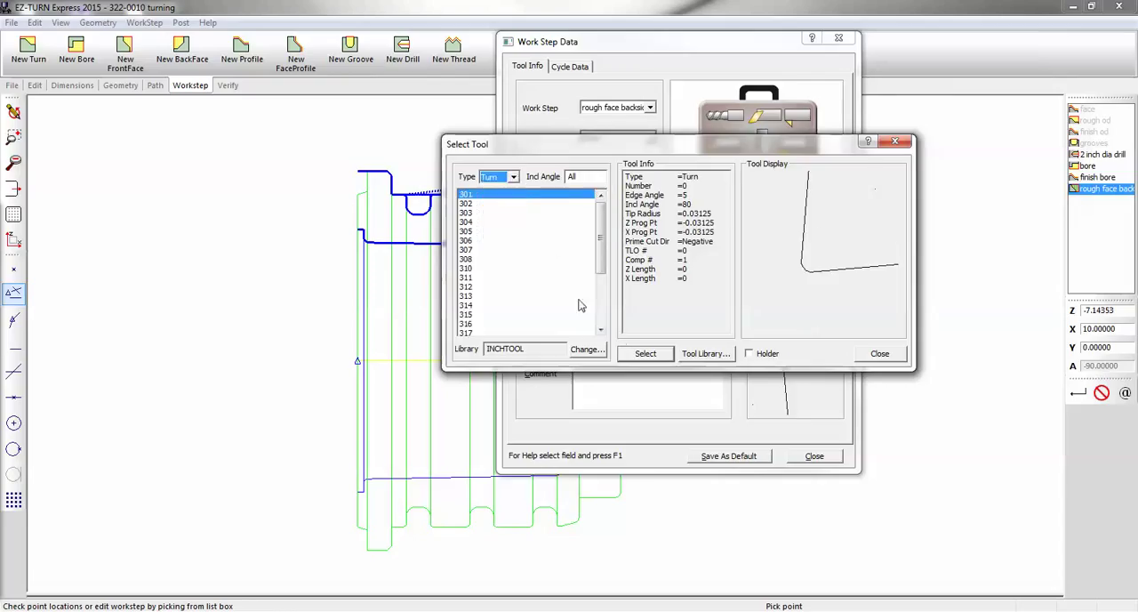
{"action": "left_click", "coordinate": [646, 353]}
{"action": "left_click", "coordinate": [588, 255]}
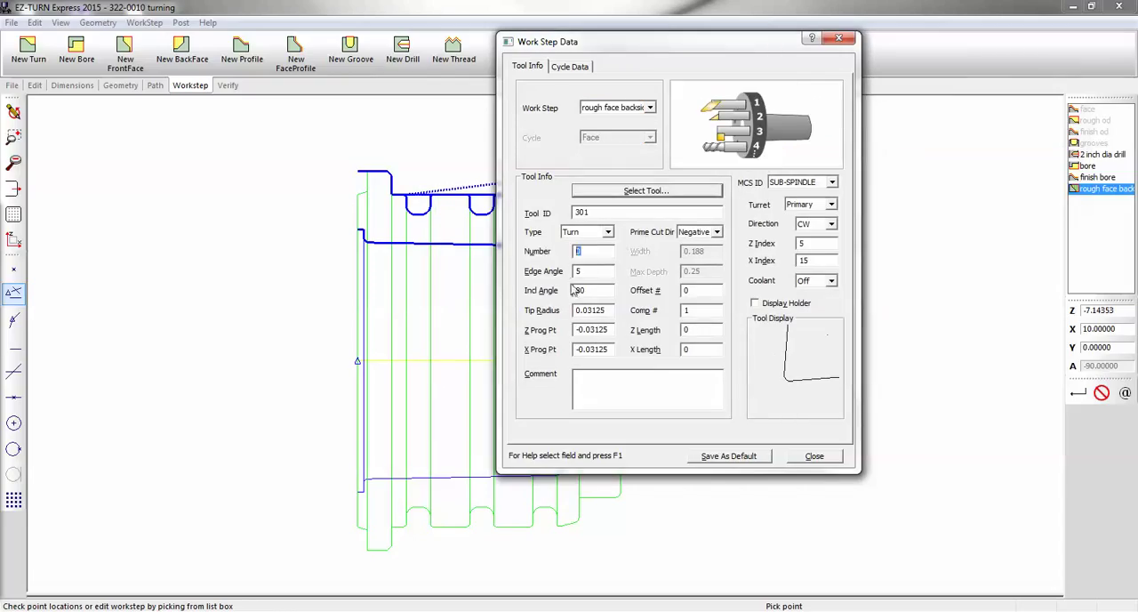
{"action": "type", "text": "1"}
{"action": "key", "text": "Tab"}
{"action": "type", "text": "1"}
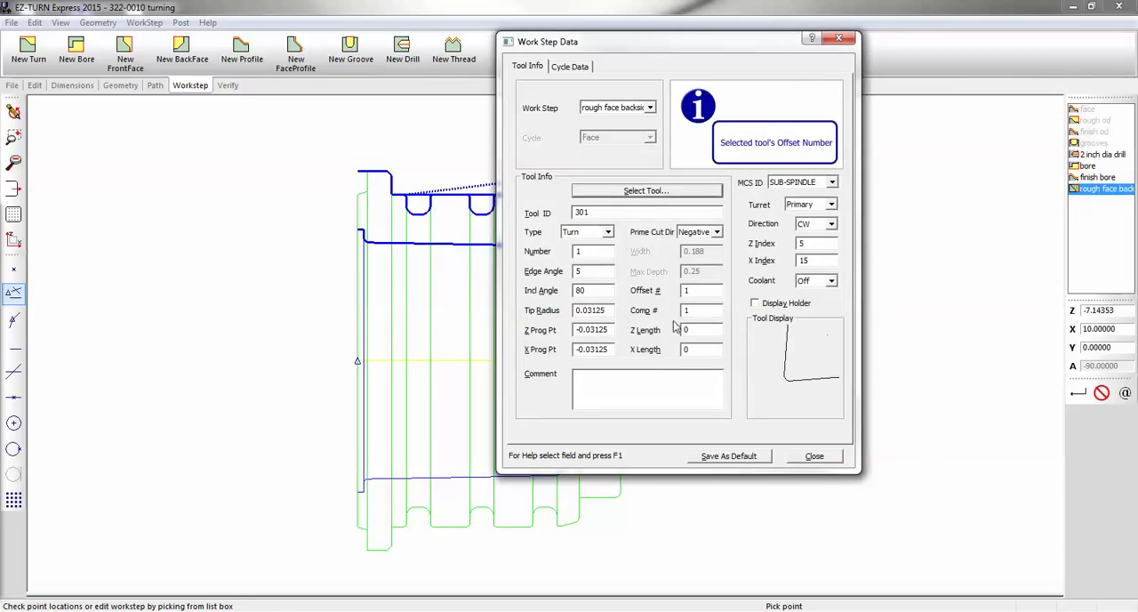
Set tool 301's number and offset to 1 in the INCHTOOL library, save the library, and reselect the tool for the work step
{"action": "left_click", "coordinate": [645, 191]}
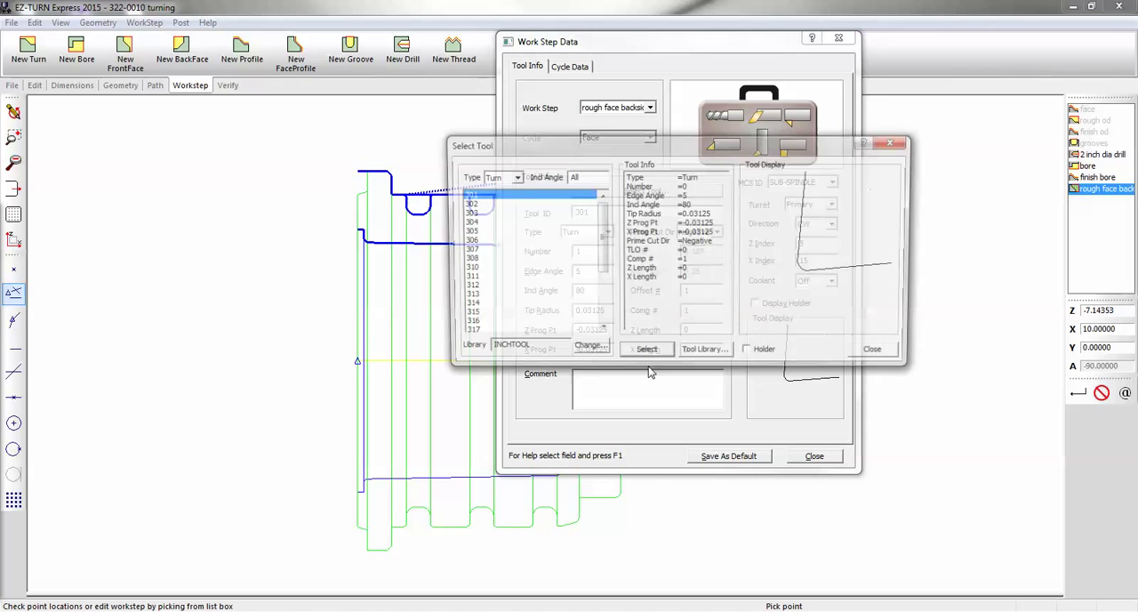
{"action": "left_click", "coordinate": [707, 354]}
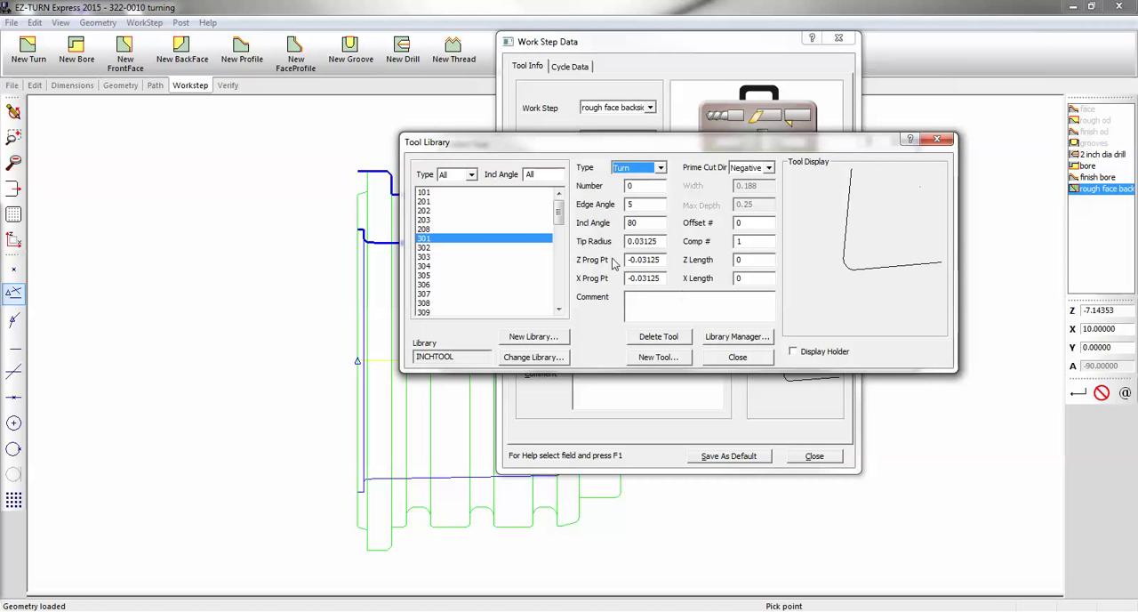
{"action": "key", "text": "Tab"}
{"action": "left_click", "coordinate": [731, 356]}
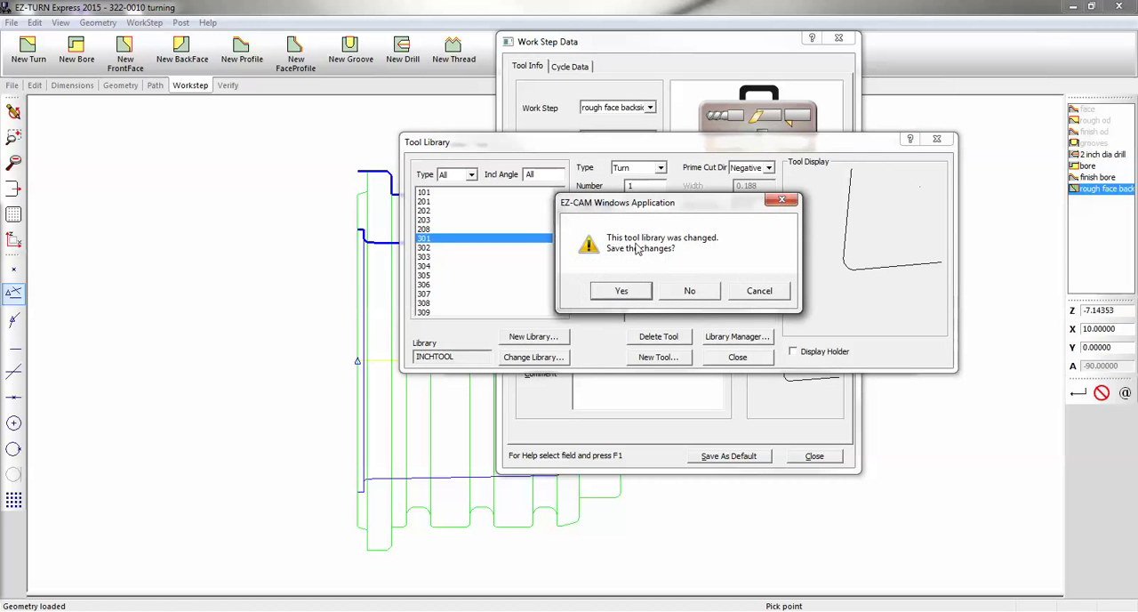
{"action": "left_click", "coordinate": [622, 292]}
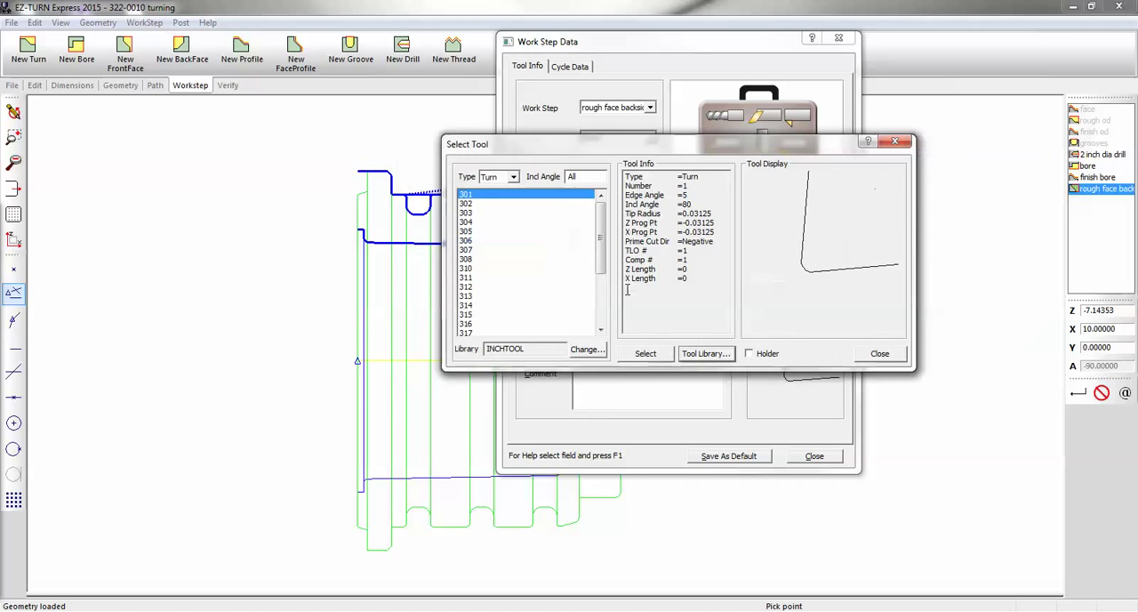
{"action": "left_click", "coordinate": [646, 354]}
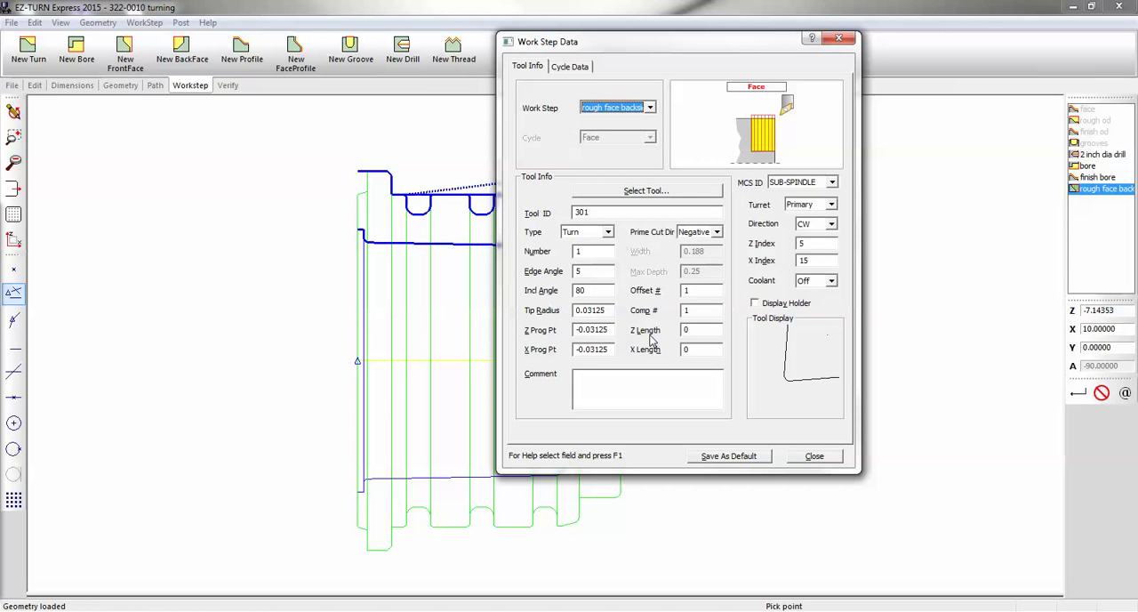
Set the depth of the rough face backside cycle to 0.125 and close the work step data
{"action": "left_click", "coordinate": [572, 67]}
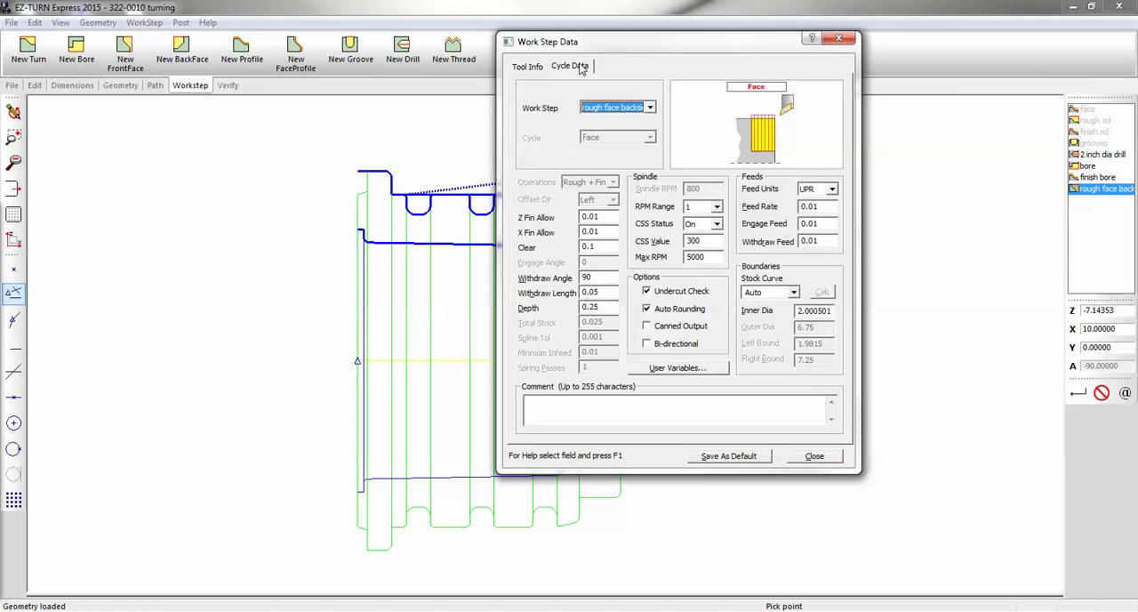
{"action": "left_click", "coordinate": [590, 307]}
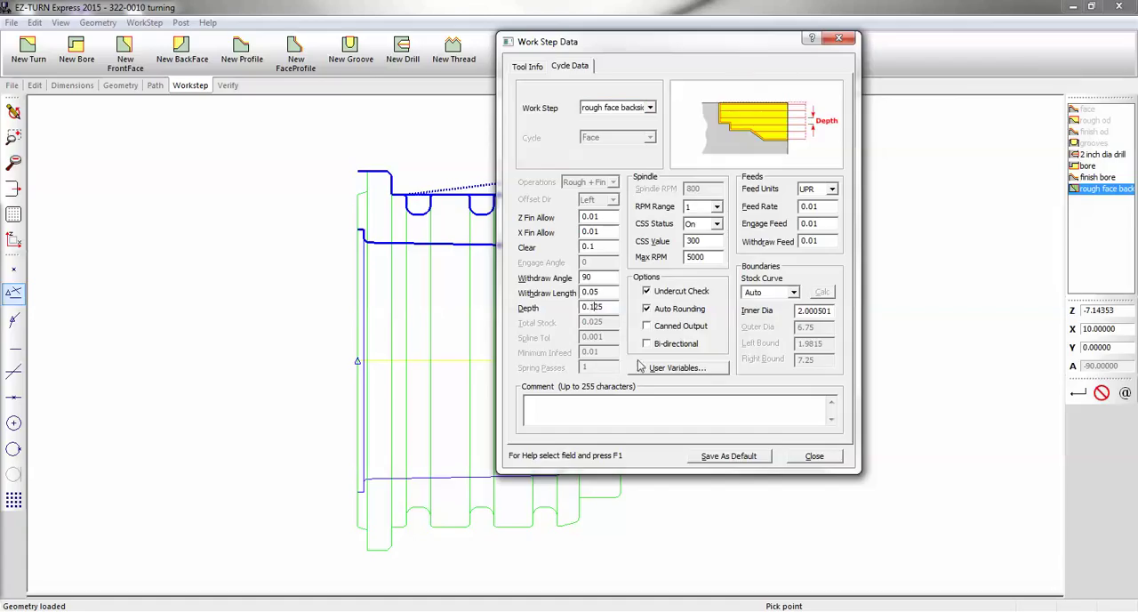
{"action": "left_click", "coordinate": [800, 457]}
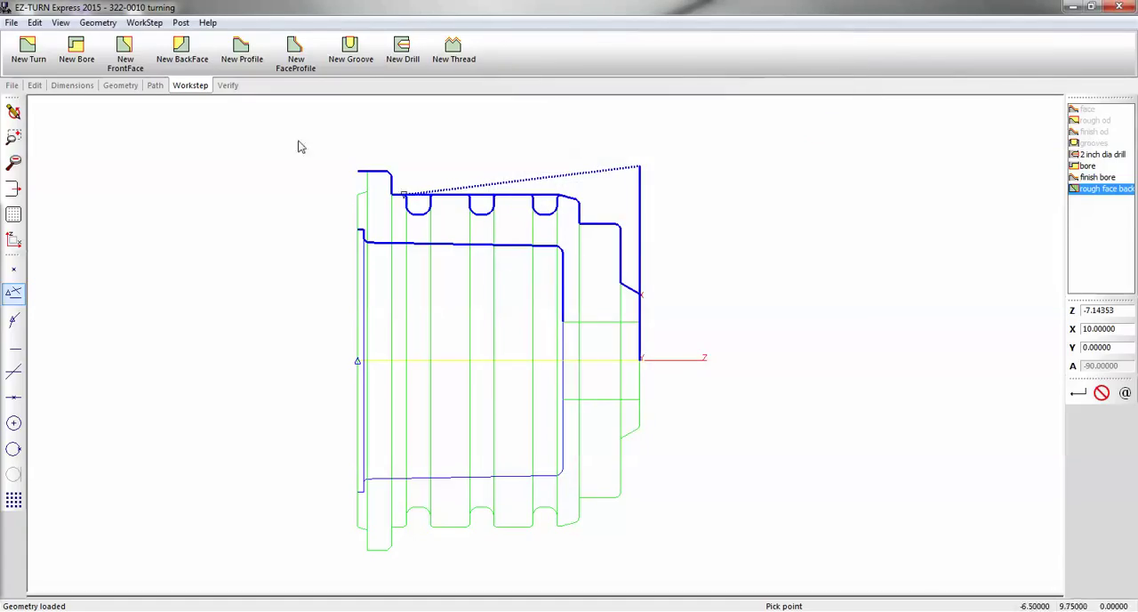
{"action": "left_click", "coordinate": [154, 86]}
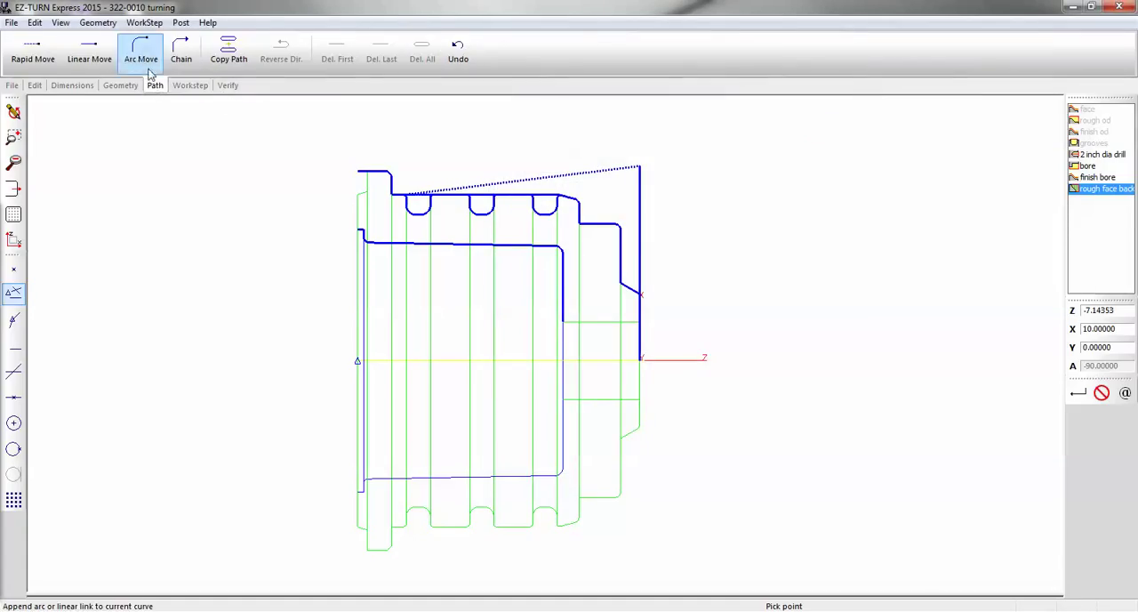
{"action": "left_click", "coordinate": [142, 50]}
{"action": "left_click", "coordinate": [348, 191]}
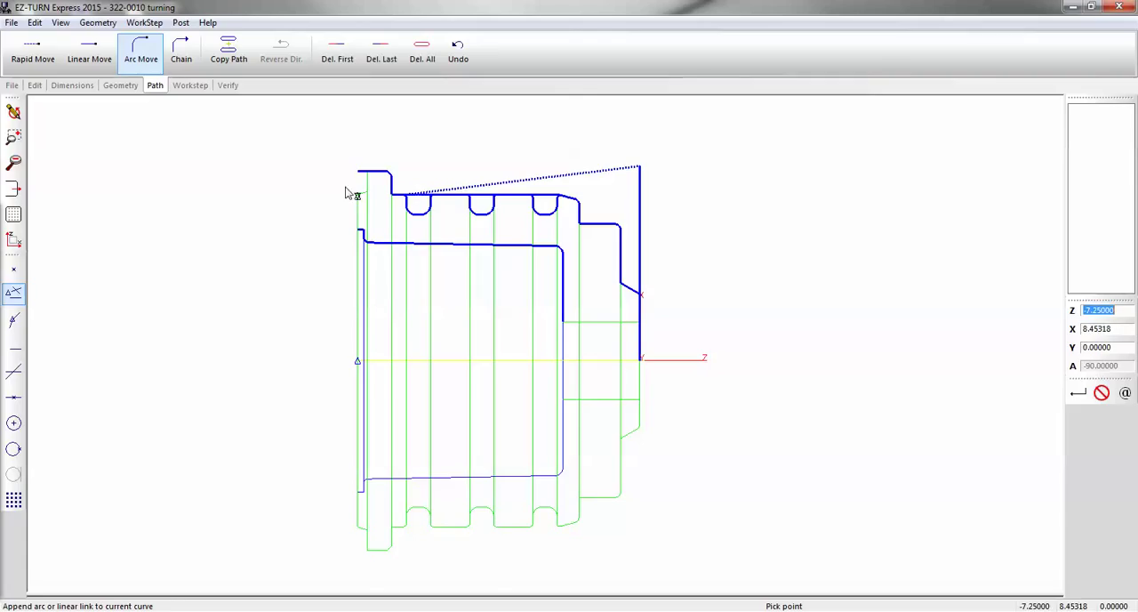
{"action": "left_click", "coordinate": [353, 196]}
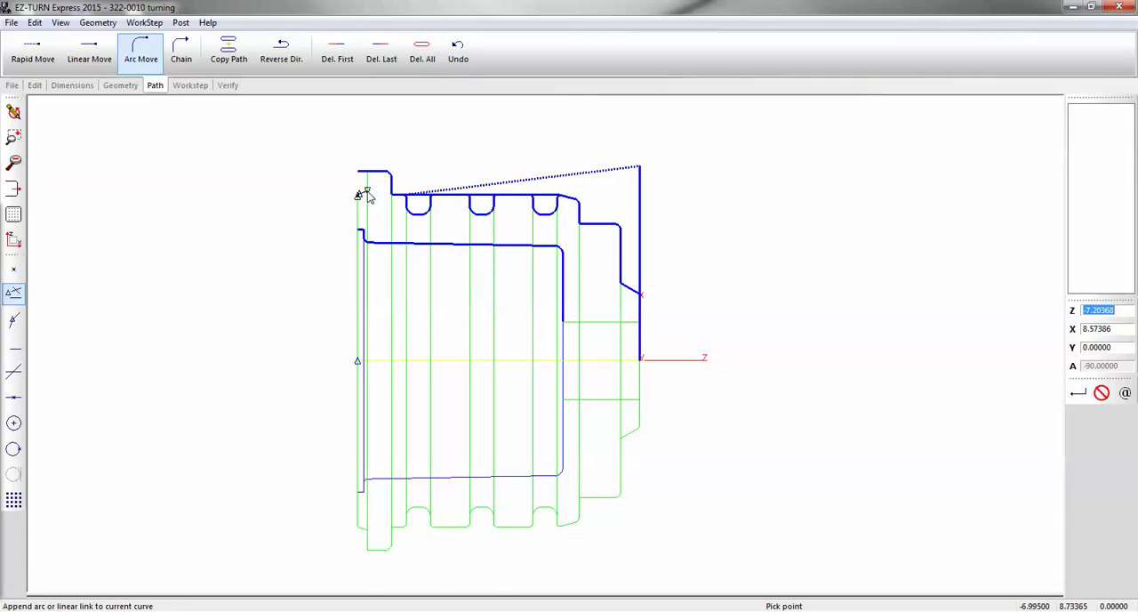
{"action": "scroll", "coordinate": [367, 188], "scroll_direction": "up", "scroll_amount": 4}
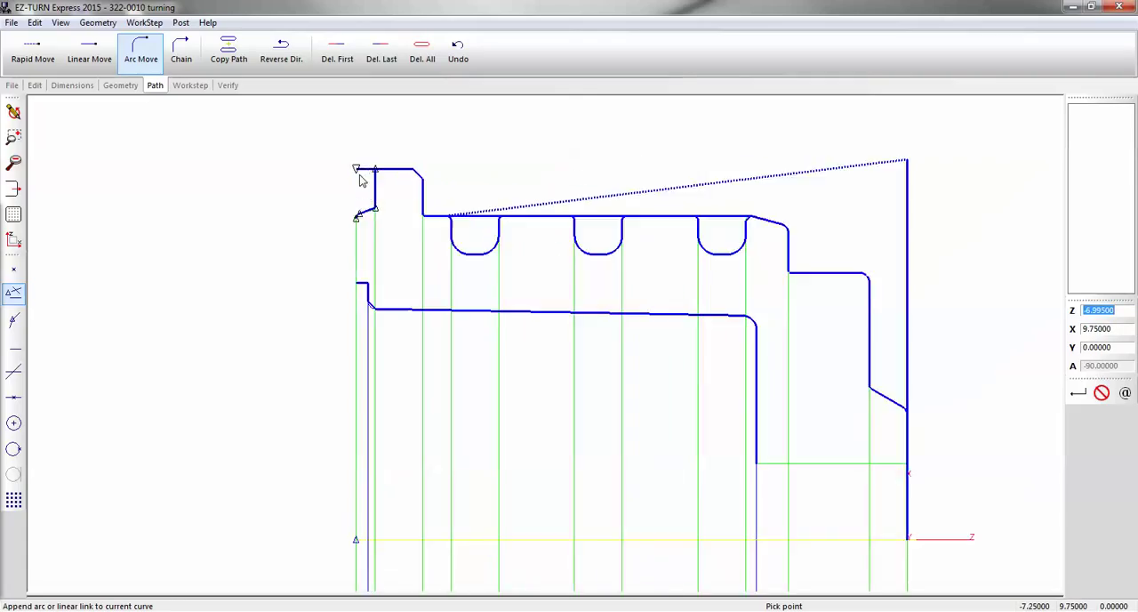
{"action": "scroll", "coordinate": [359, 185], "scroll_direction": "up", "scroll_amount": 2}
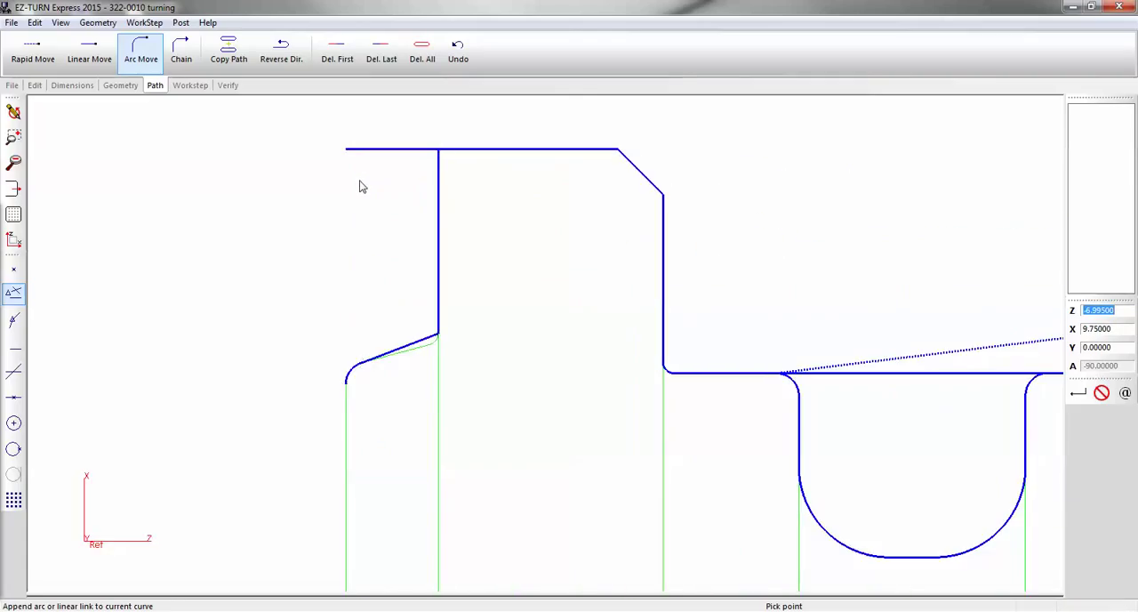
{"action": "left_click", "coordinate": [421, 54]}
{"action": "left_click", "coordinate": [141, 51]}
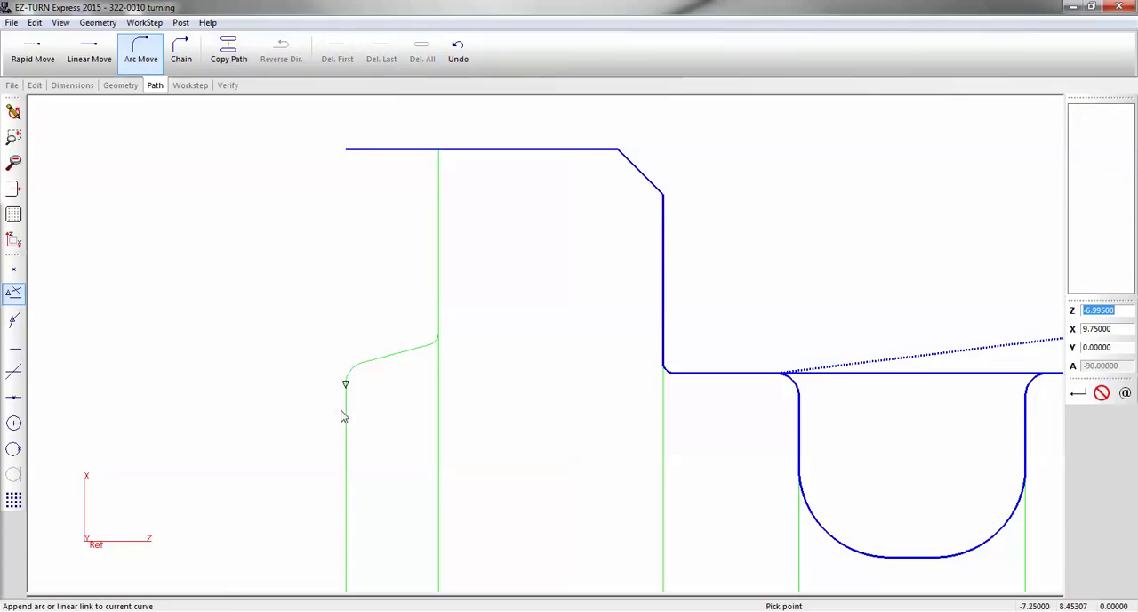
{"action": "left_click", "coordinate": [356, 381]}
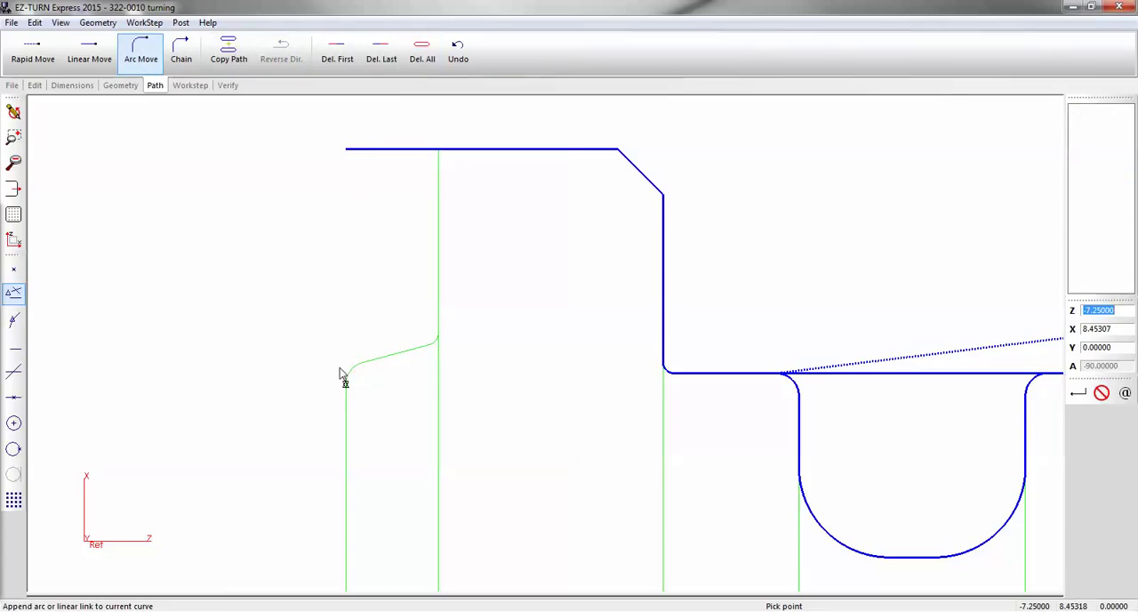
{"action": "scroll", "coordinate": [346, 384], "scroll_direction": "up", "scroll_amount": 3}
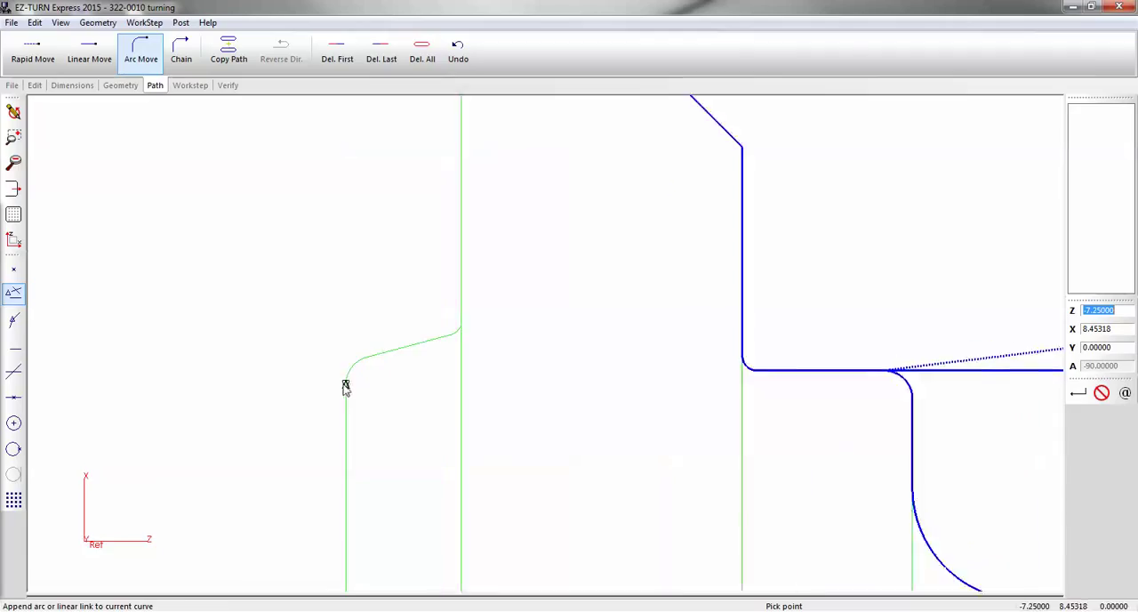
{"action": "left_click", "coordinate": [422, 50]}
Define the rough face backside path with arc moves from Z -7.25, X 8.45318 along the filleted taper and up to Z -6.995, X 9.75
{"action": "left_click", "coordinate": [148, 59]}
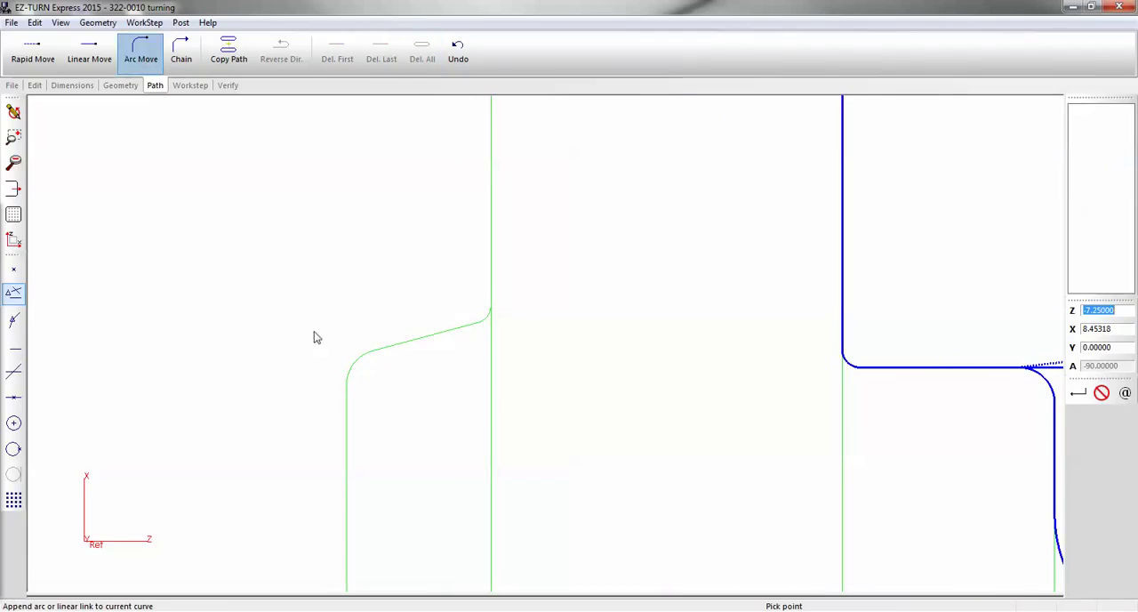
{"action": "left_click", "coordinate": [345, 378]}
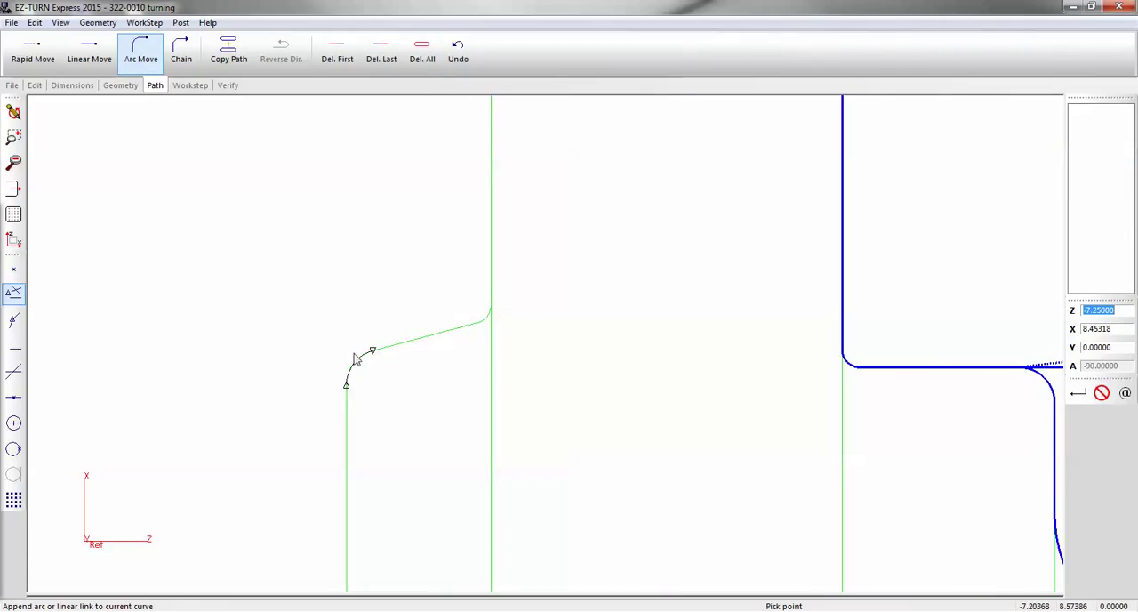
{"action": "left_click", "coordinate": [357, 359]}
{"action": "left_click", "coordinate": [433, 335]}
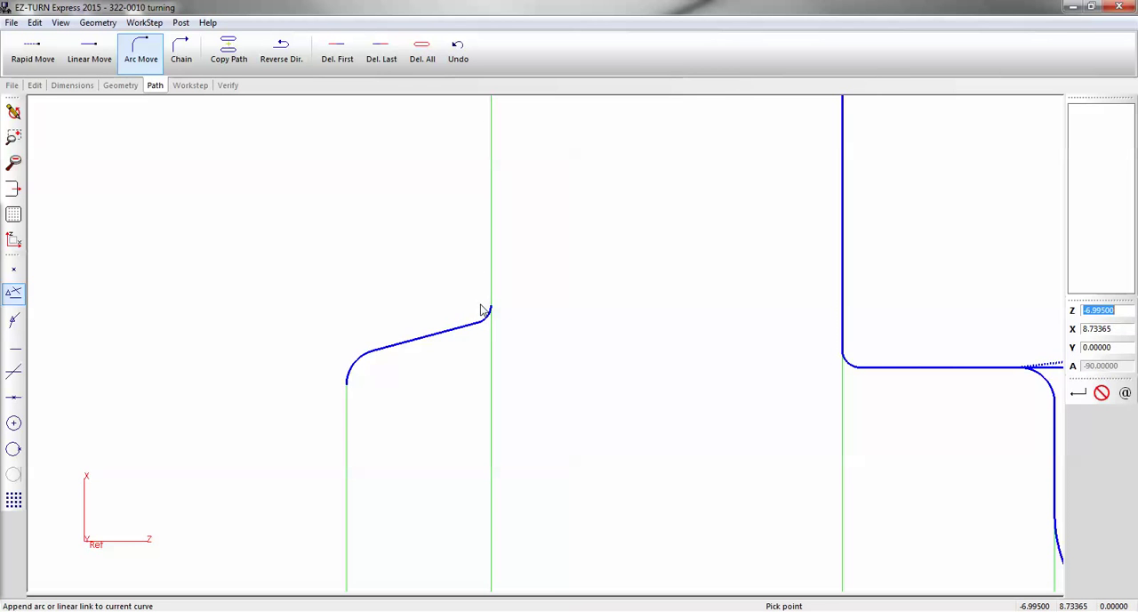
{"action": "scroll", "coordinate": [469, 375], "scroll_direction": "down", "scroll_amount": 3}
{"action": "left_click", "coordinate": [481, 205]}
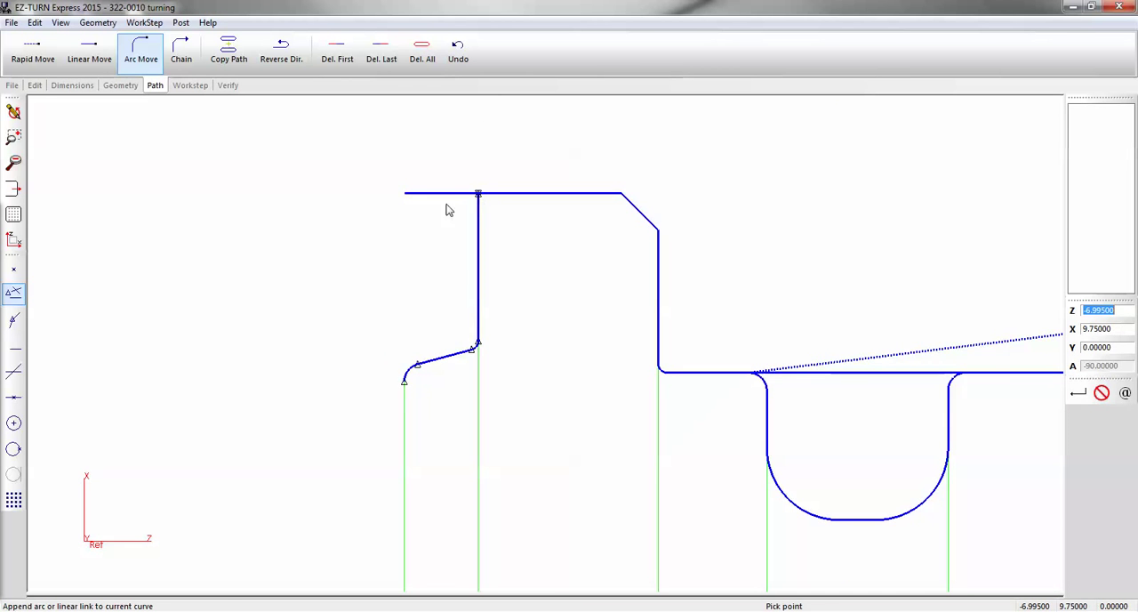
Verify the toolpath of the rough face backside work step
{"action": "scroll", "coordinate": [434, 205], "scroll_direction": "down", "scroll_amount": 2}
{"action": "left_click", "coordinate": [227, 85]}
{"action": "left_click", "coordinate": [73, 50]}
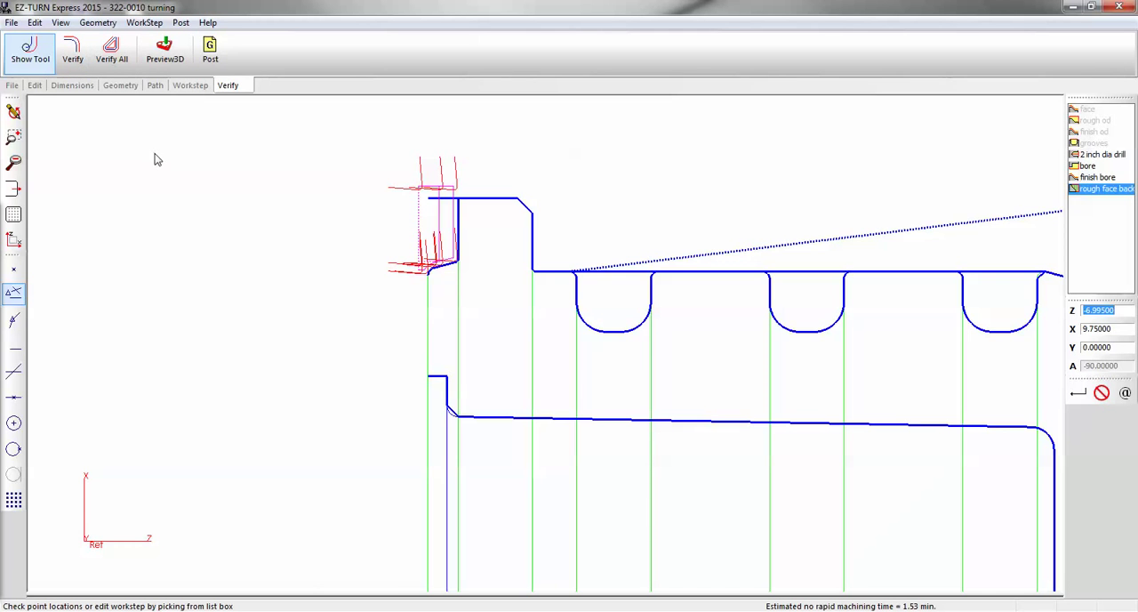
Create a new profile work step named "finish backside od"
{"action": "scroll", "coordinate": [156, 159], "scroll_direction": "down", "scroll_amount": 2}
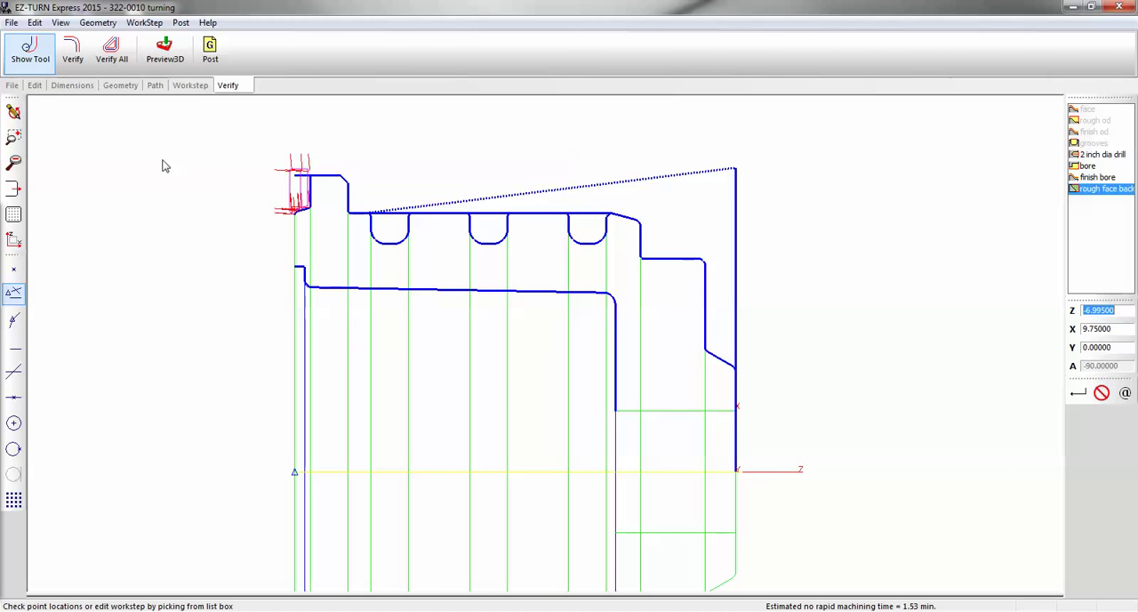
{"action": "left_click", "coordinate": [190, 86]}
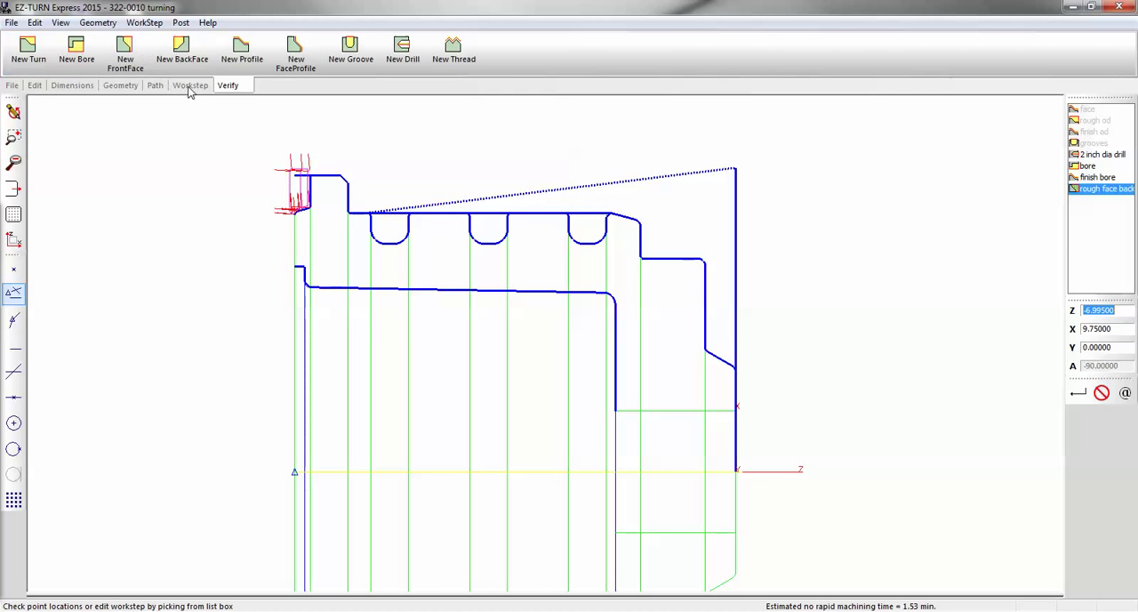
{"action": "left_click", "coordinate": [242, 51]}
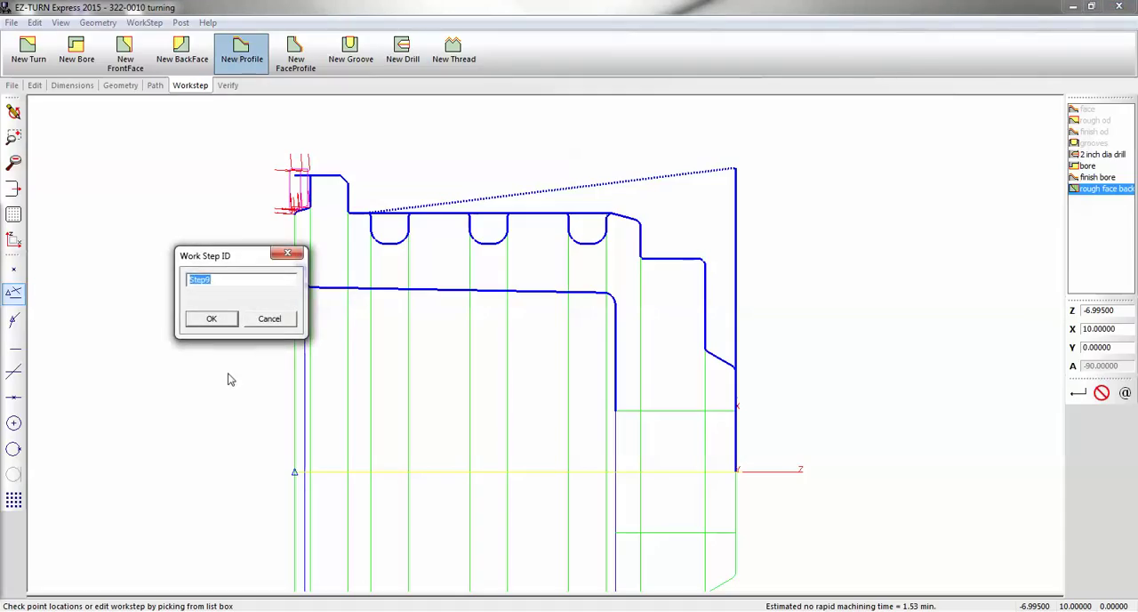
{"action": "type", "text": "finish bac"}
{"action": "type", "text": "ksdi"}
{"action": "key", "text": "BackSpace"}
{"action": "key", "text": "BackSpace"}
{"action": "type", "text": "ide od"}
{"action": "key", "text": "Return"}
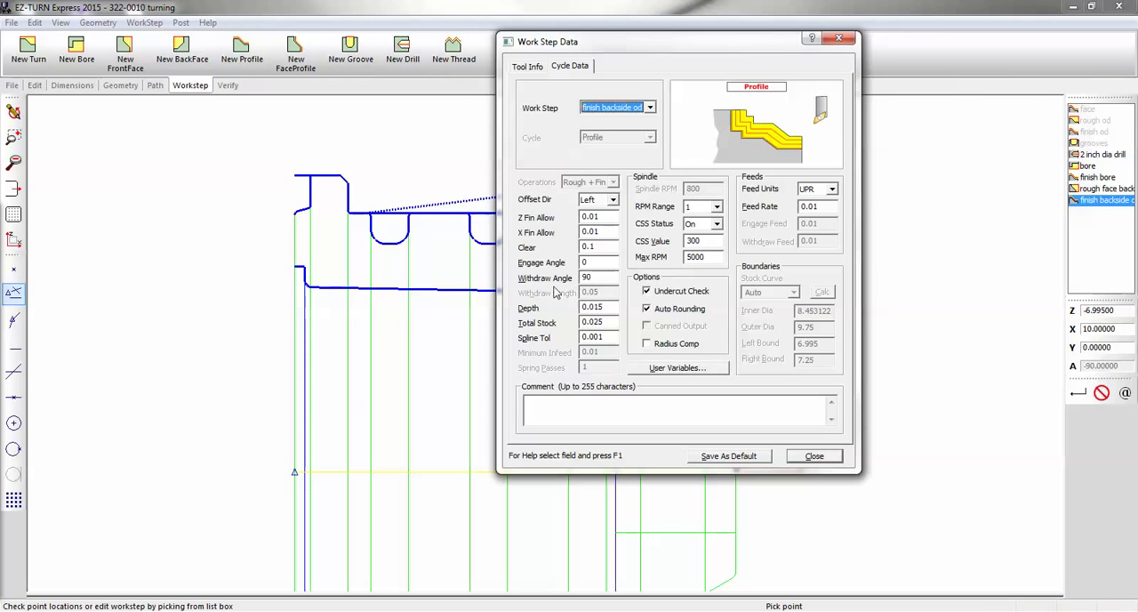
Set the profile cycle's offset direction to Right and both the Z and X finish allowances to 0
{"action": "left_click", "coordinate": [613, 199]}
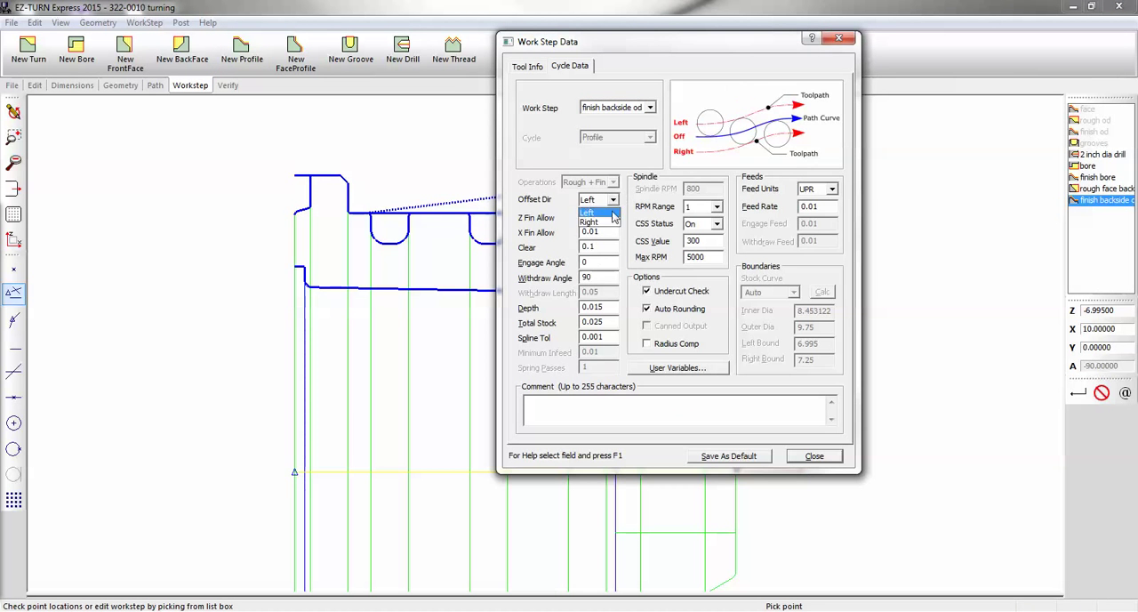
{"action": "left_click", "coordinate": [610, 224]}
{"action": "left_click", "coordinate": [610, 217]}
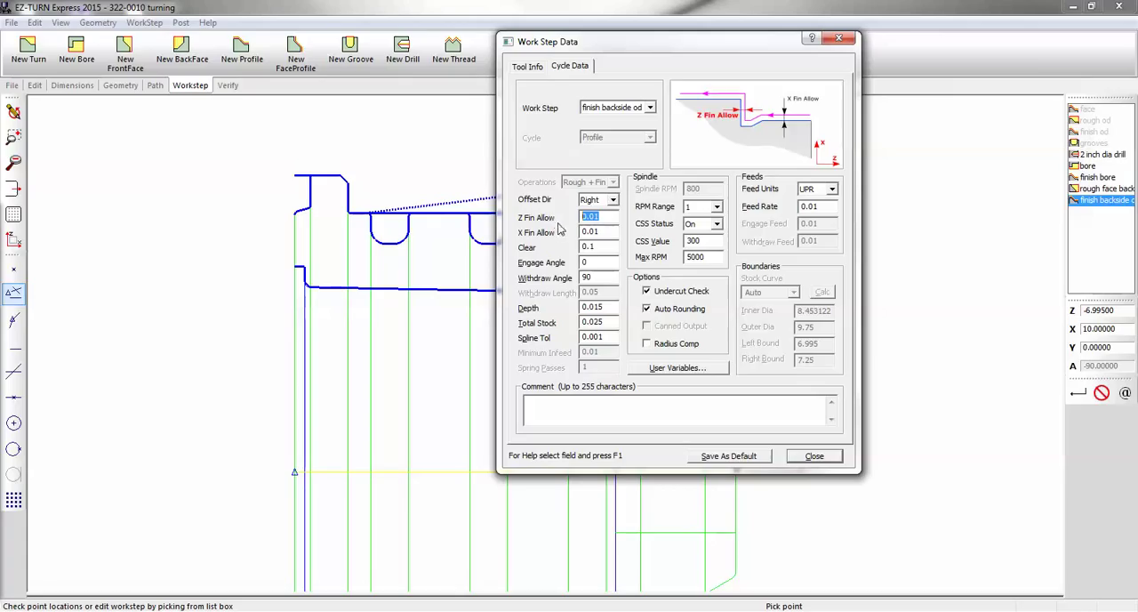
{"action": "type", "text": "0"}
{"action": "key", "text": "Tab"}
{"action": "type", "text": "0"}
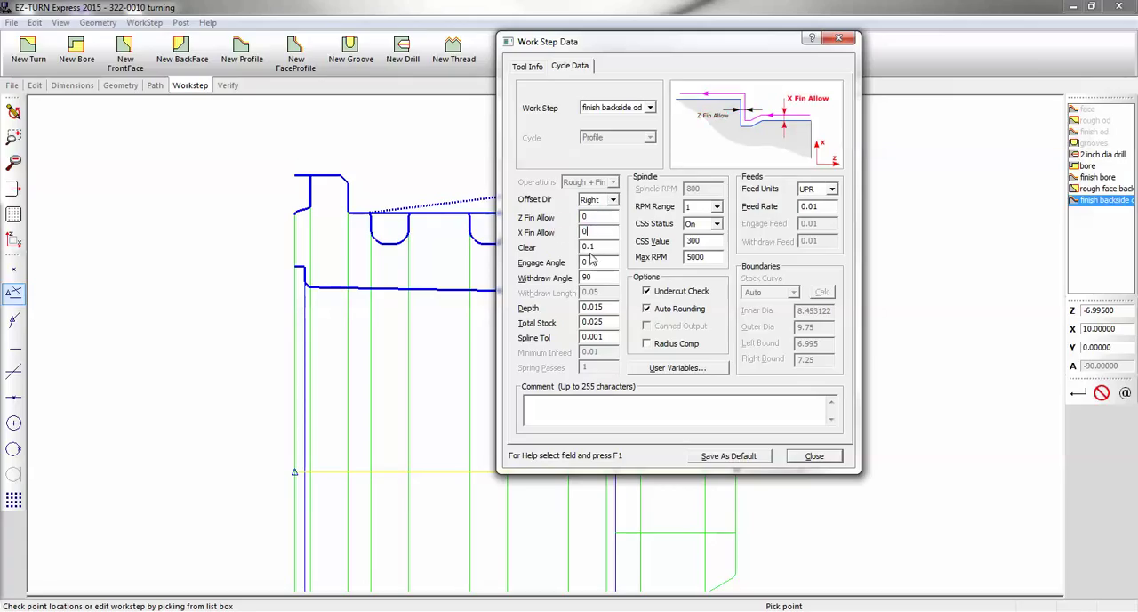
Set the profile cycle's depth and total stock to 0, check the tool information, and close the work step data
{"action": "left_click", "coordinate": [607, 306]}
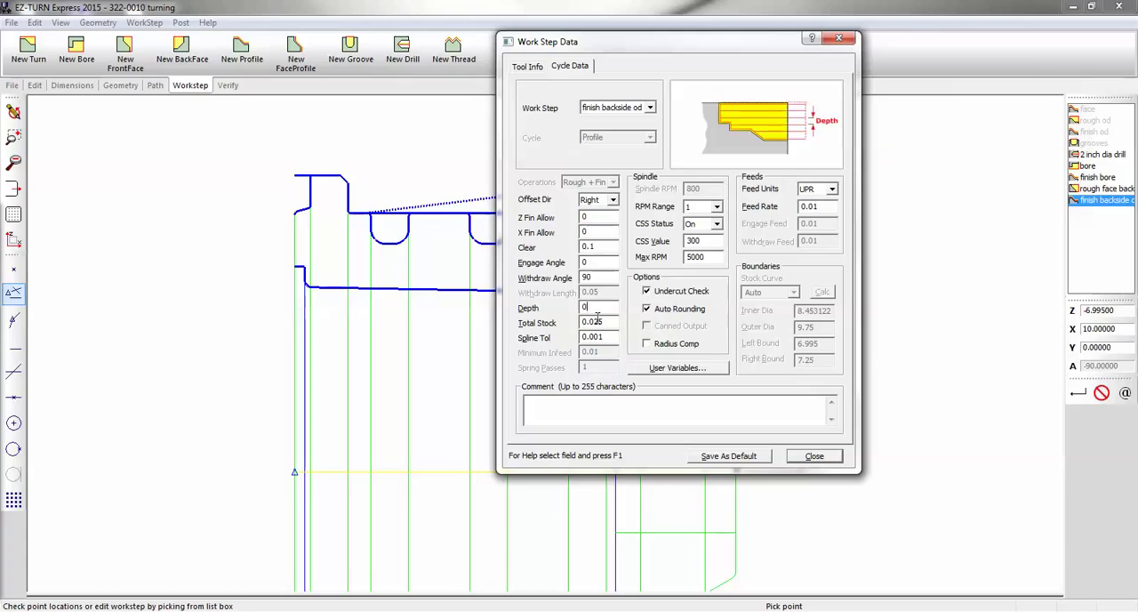
{"action": "type", "text": "0"}
{"action": "key", "text": "Tab"}
{"action": "type", "text": "0"}
{"action": "left_click", "coordinate": [528, 67]}
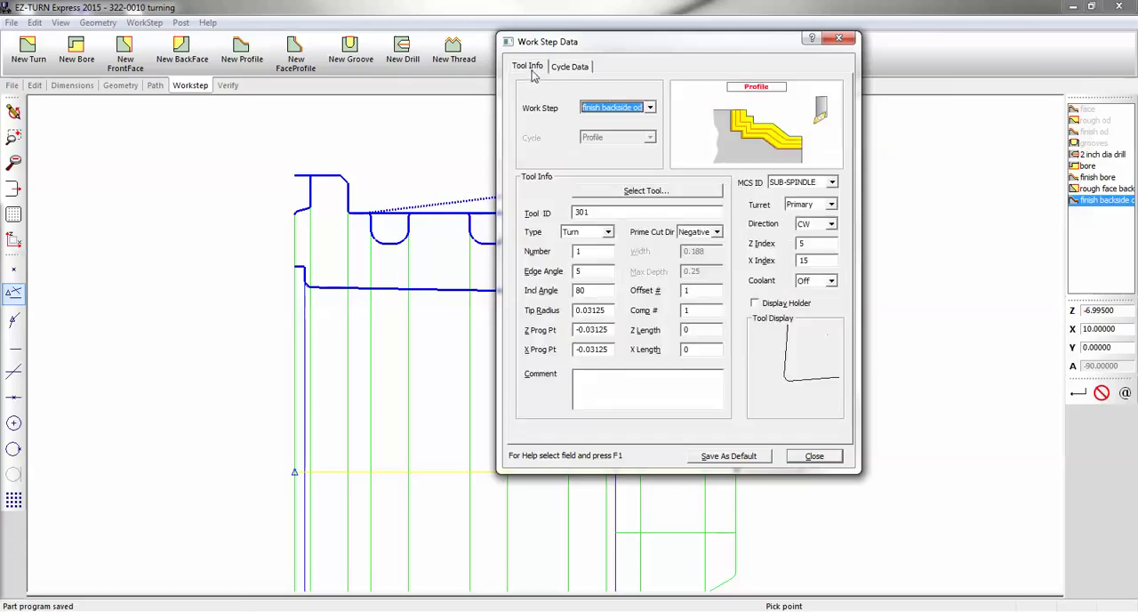
{"action": "left_click", "coordinate": [814, 456]}
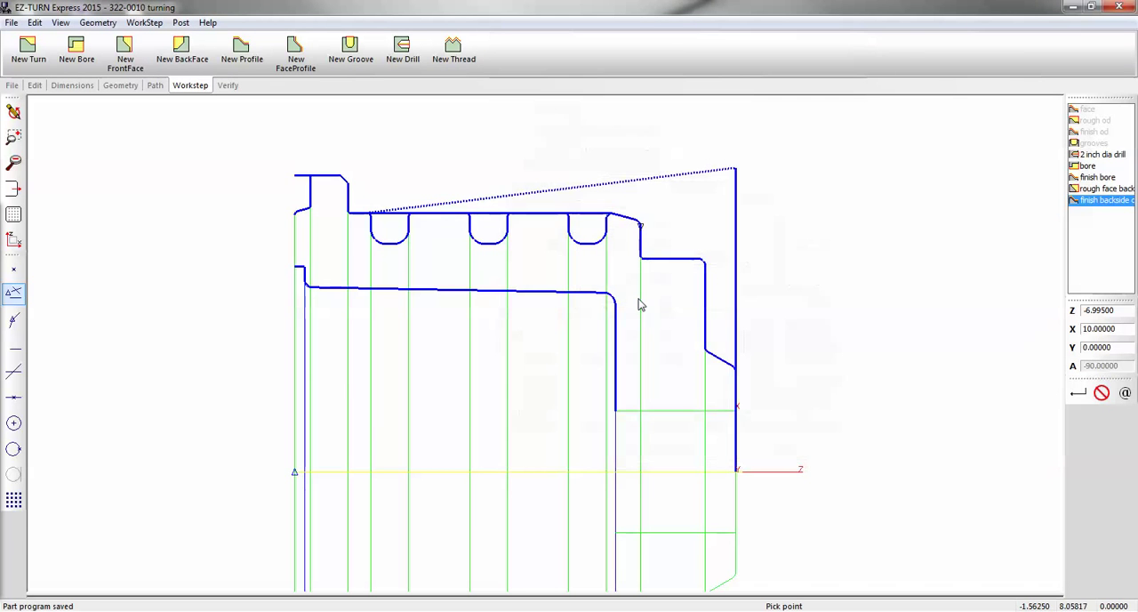
Copy the rough face backside path into the finish backside od work step and verify its toolpath
{"action": "left_click", "coordinate": [155, 85]}
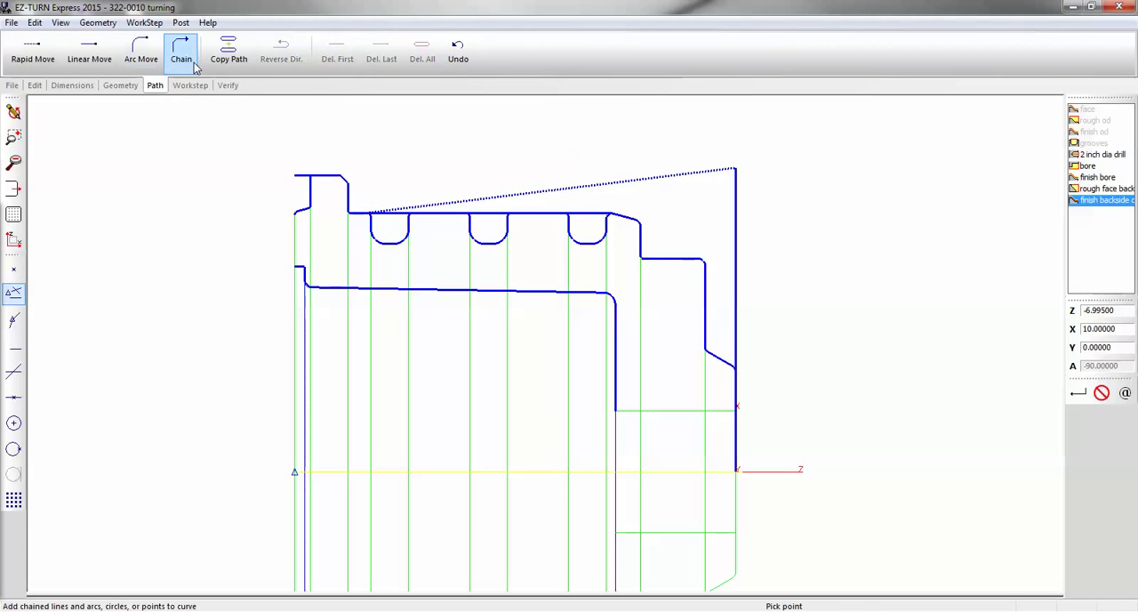
{"action": "left_click", "coordinate": [229, 52]}
{"action": "left_click", "coordinate": [310, 208]}
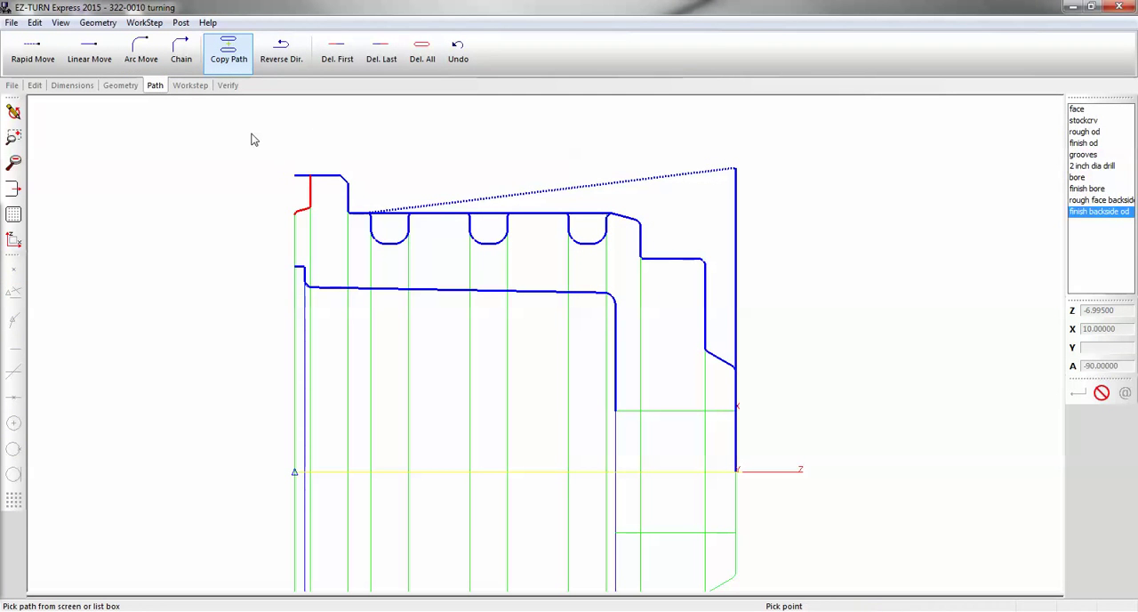
{"action": "left_click", "coordinate": [227, 85]}
{"action": "left_click", "coordinate": [72, 51]}
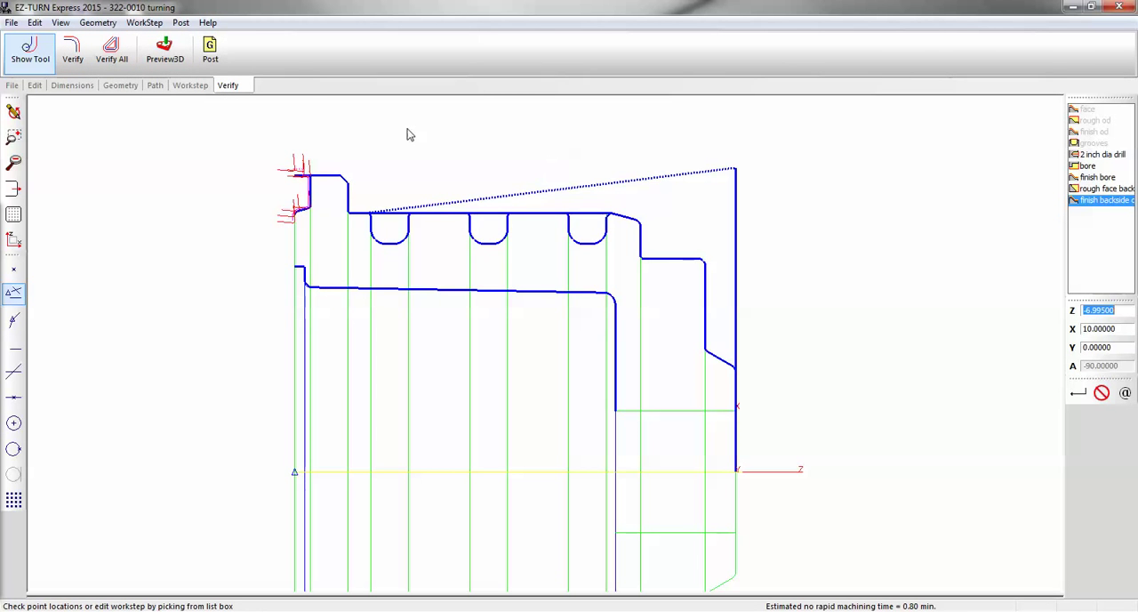
Preview the sub-spindle work steps in 3D, inspect the cut part from the side, and return to the wireframe view
{"action": "left_click", "coordinate": [162, 53]}
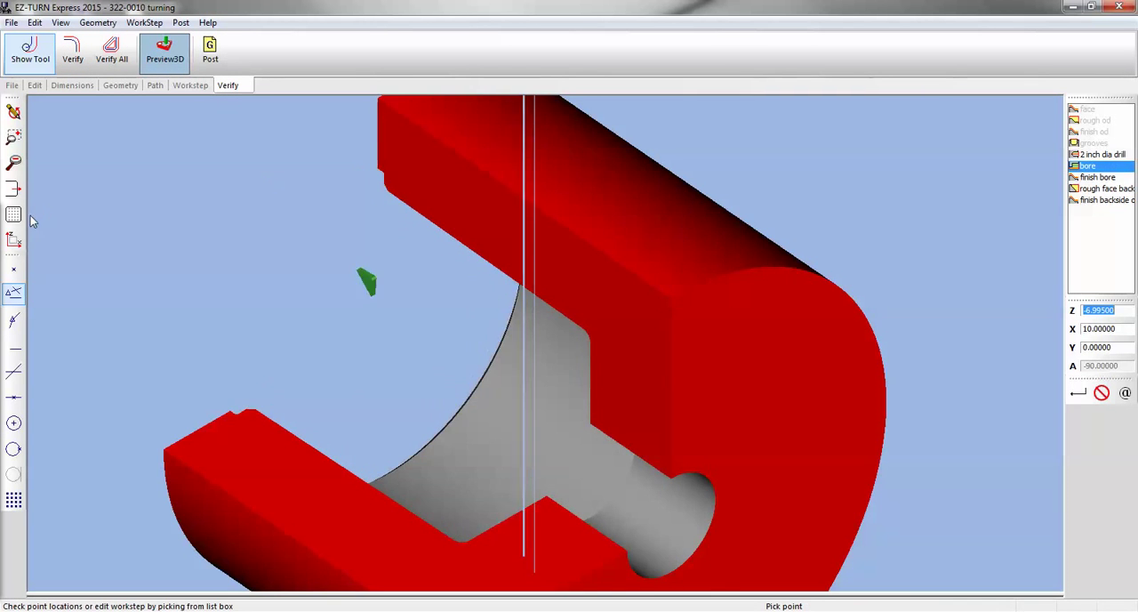
{"action": "left_click", "coordinate": [14, 238]}
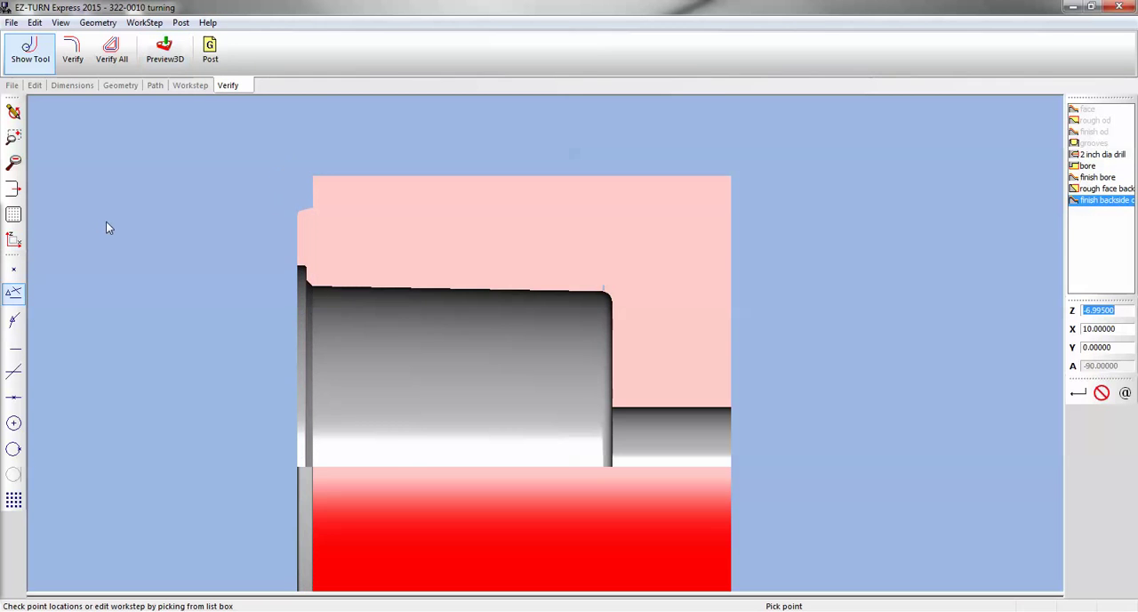
{"action": "scroll", "coordinate": [227, 244], "scroll_direction": "down", "scroll_amount": 1}
{"action": "middle_click_drag", "start_coordinate": [406, 279], "coordinate": [326, 252]}
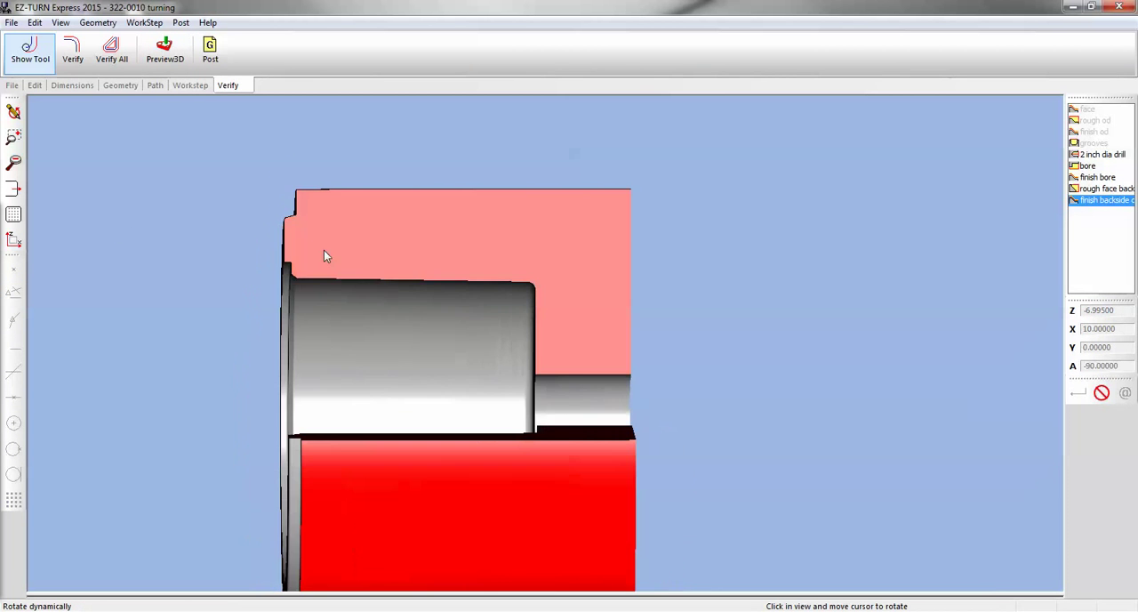
{"action": "left_click", "coordinate": [14, 113]}
{"action": "left_click", "coordinate": [13, 240]}
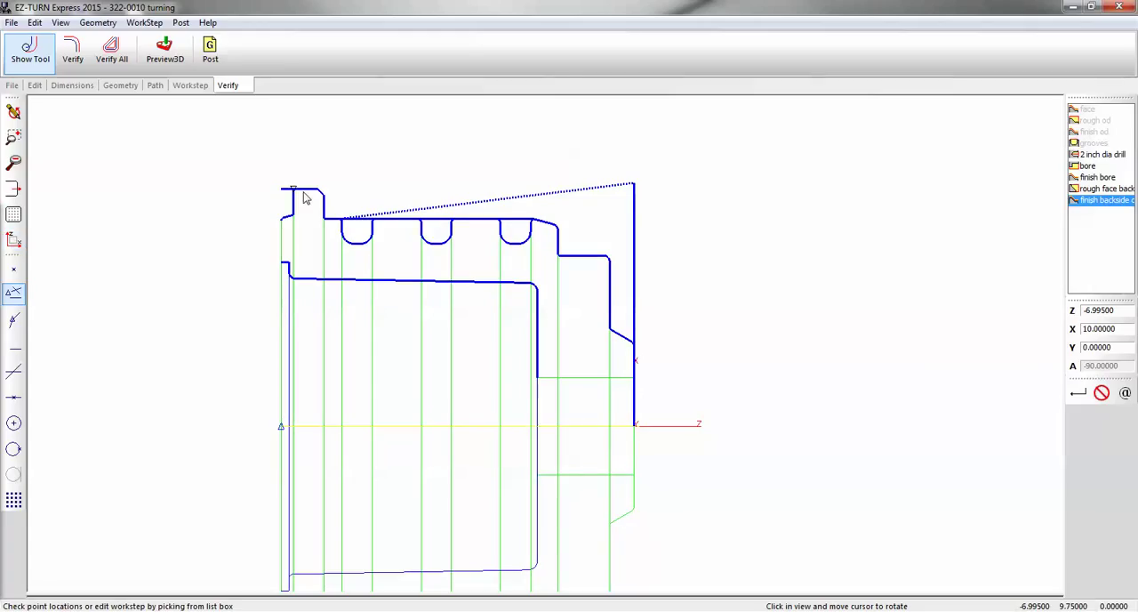